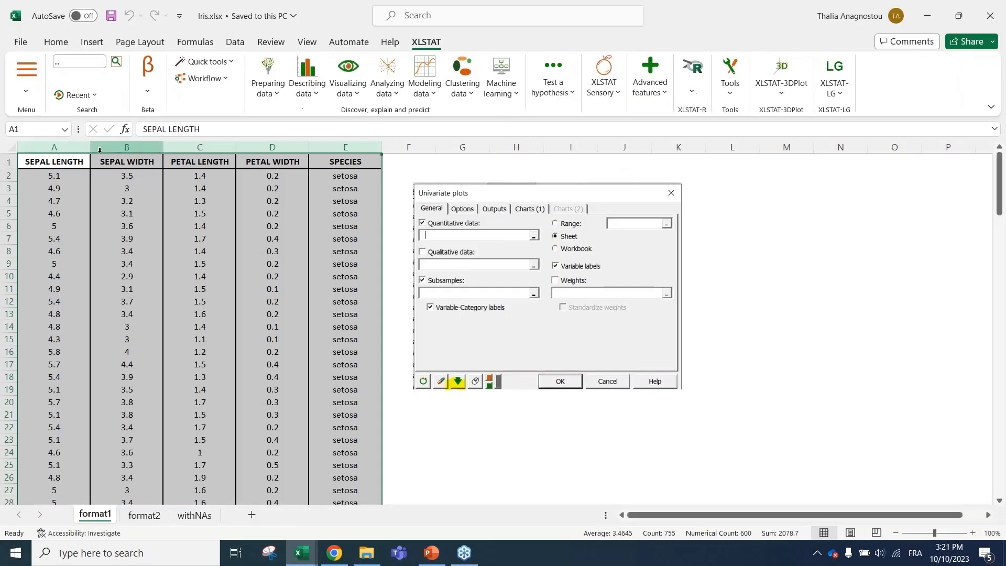
Step: Run Univariate plots with columns B to D of the format1 sheet as quantitative data and view the resulting statistics and box plots
{"action": "left_click", "coordinate": [253, 285]}
{"action": "left_click_drag", "start_coordinate": [74, 157], "coordinate": [357, 151]}
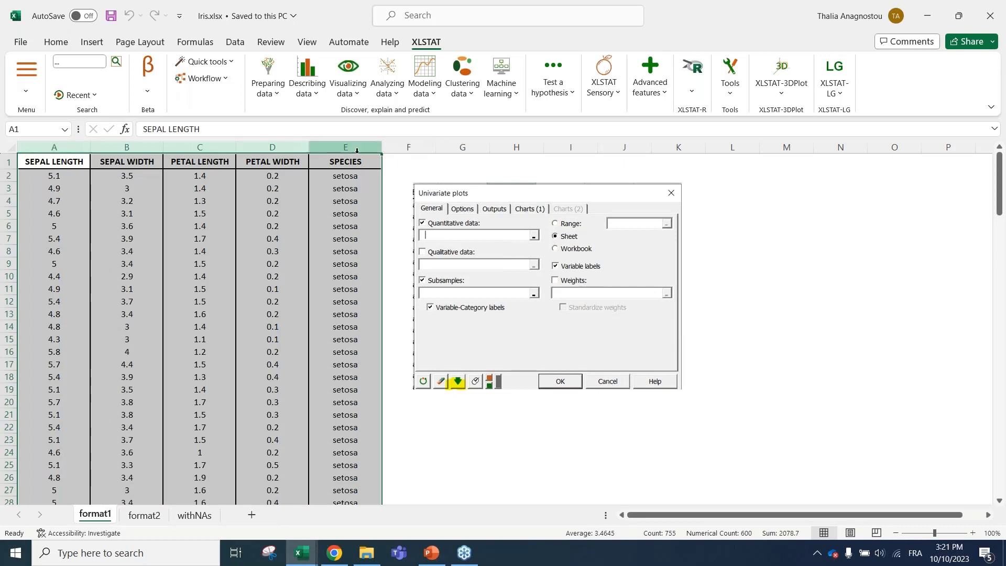
{"action": "left_click", "coordinate": [352, 93]}
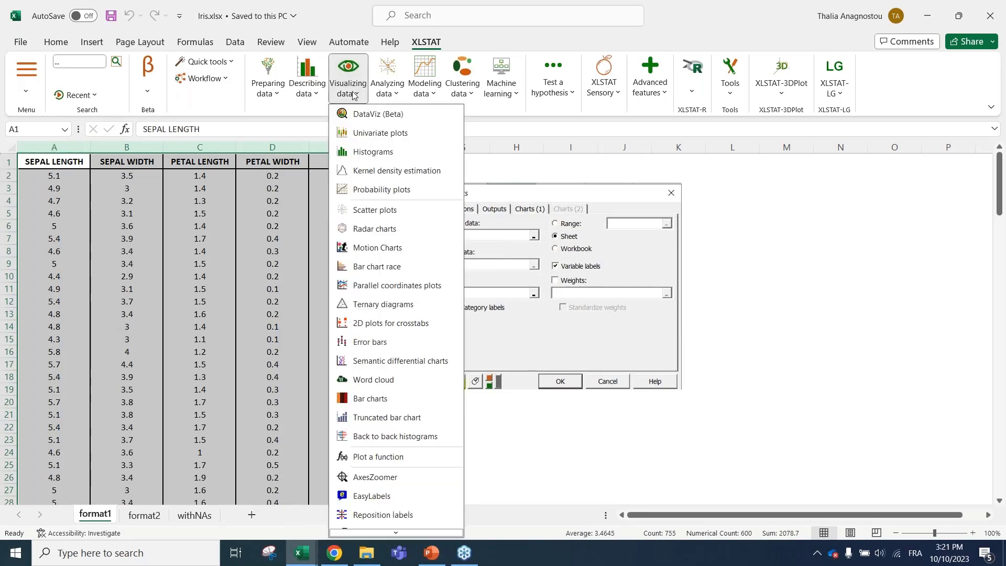
{"action": "left_click", "coordinate": [377, 133]}
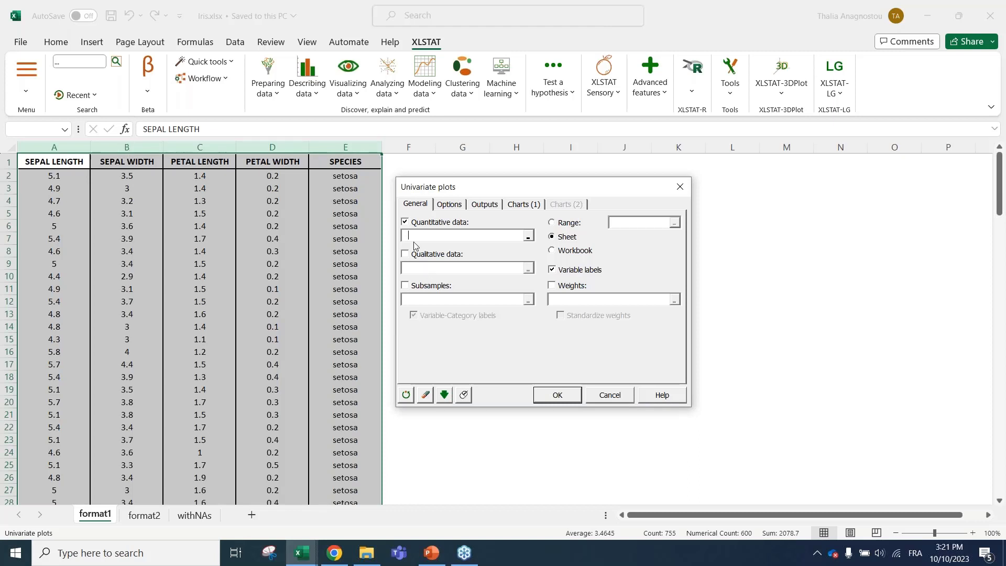
{"action": "left_click_drag", "start_coordinate": [141, 149], "coordinate": [340, 152]}
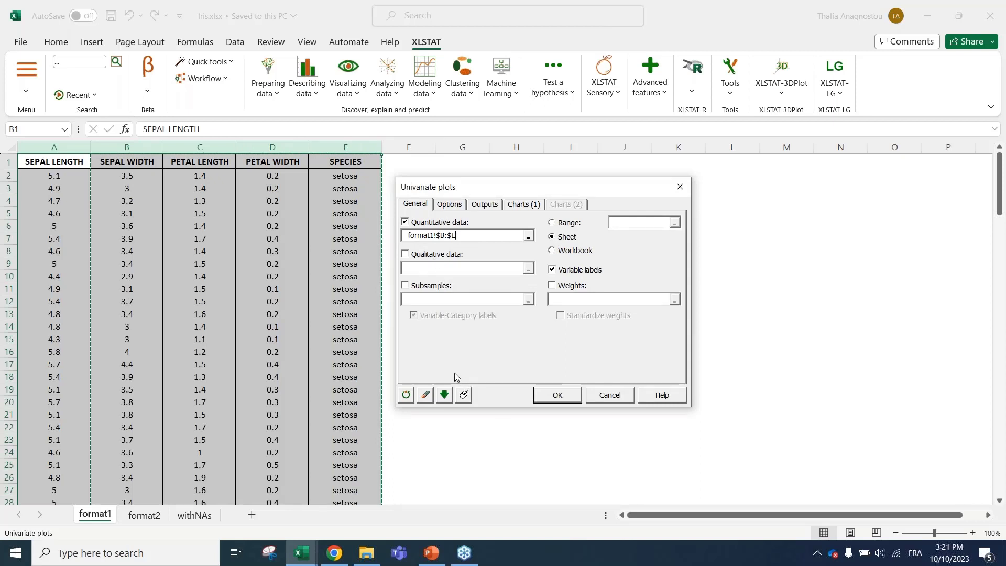
{"action": "left_click_drag", "start_coordinate": [264, 149], "coordinate": [142, 151]}
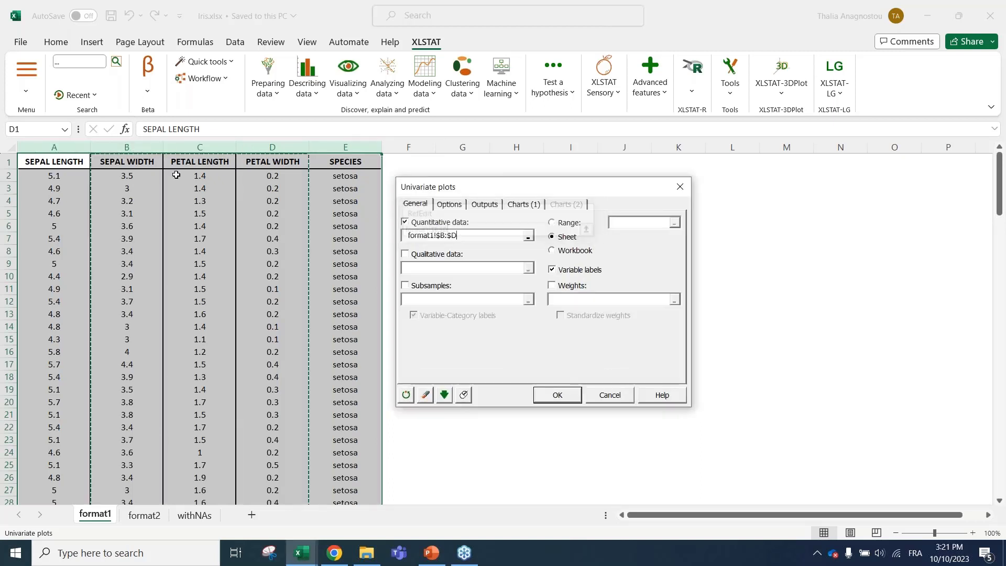
{"action": "left_click", "coordinate": [558, 396]}
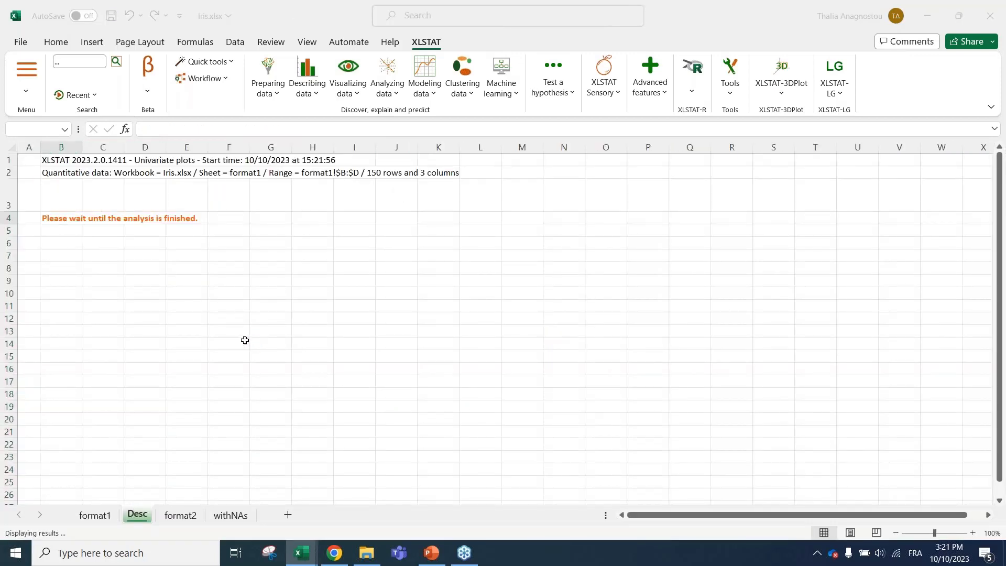
{"action": "left_click", "coordinate": [283, 358]}
{"action": "scroll", "coordinate": [290, 382], "scroll_direction": "down", "scroll_amount": 9}
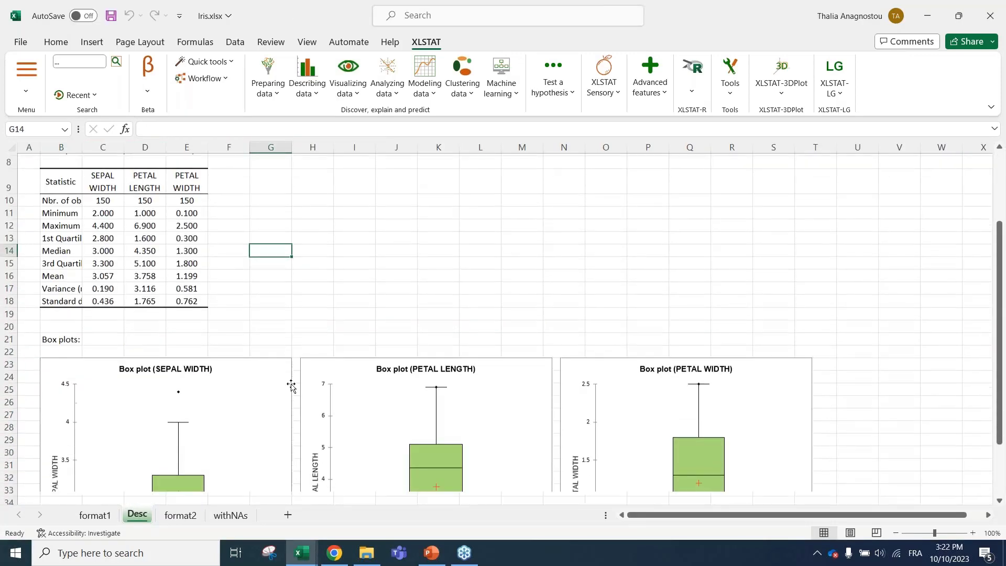
Step: Delete the picture of the Univariate plots dialog from the format2 sheet
{"action": "left_click", "coordinate": [190, 517]}
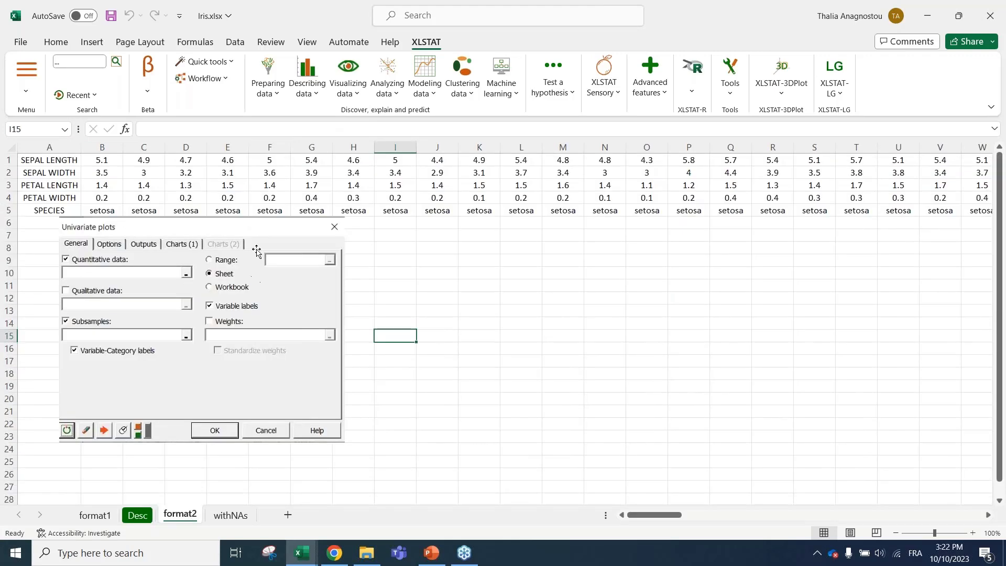
{"action": "left_click_drag", "start_coordinate": [245, 223], "coordinate": [250, 246]}
{"action": "key", "text": "Delete"}
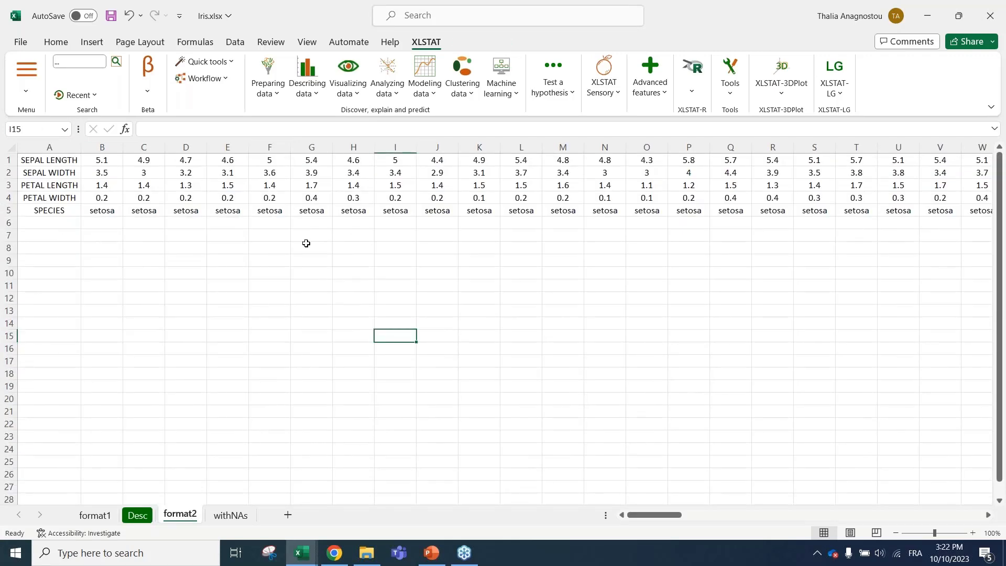
{"action": "left_click", "coordinate": [306, 246]}
Step: Reopen Univariate plots with its previous settings cleared, display the format2 sheet, and place the dialog below the data
{"action": "left_click", "coordinate": [85, 95]}
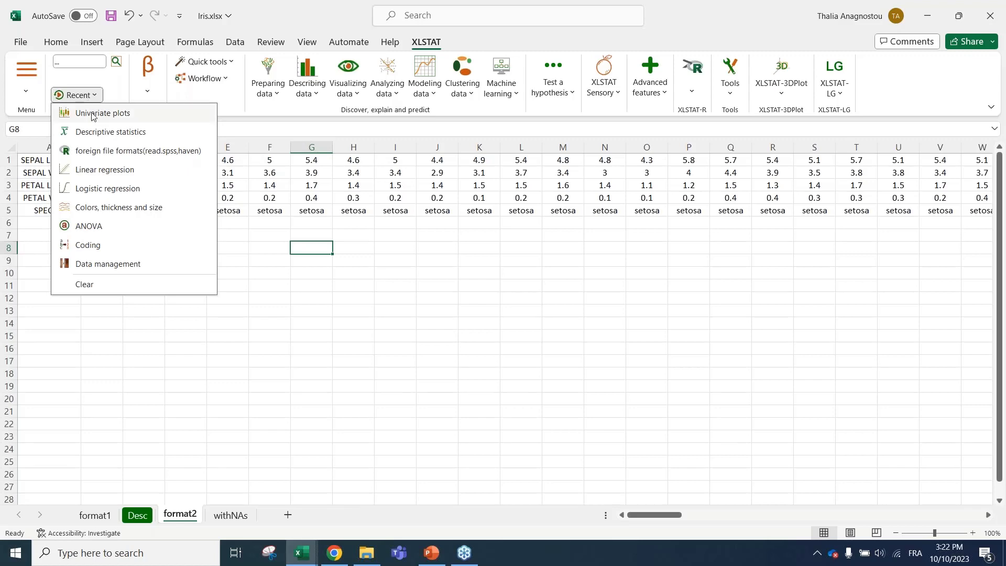
{"action": "left_click", "coordinate": [91, 114]}
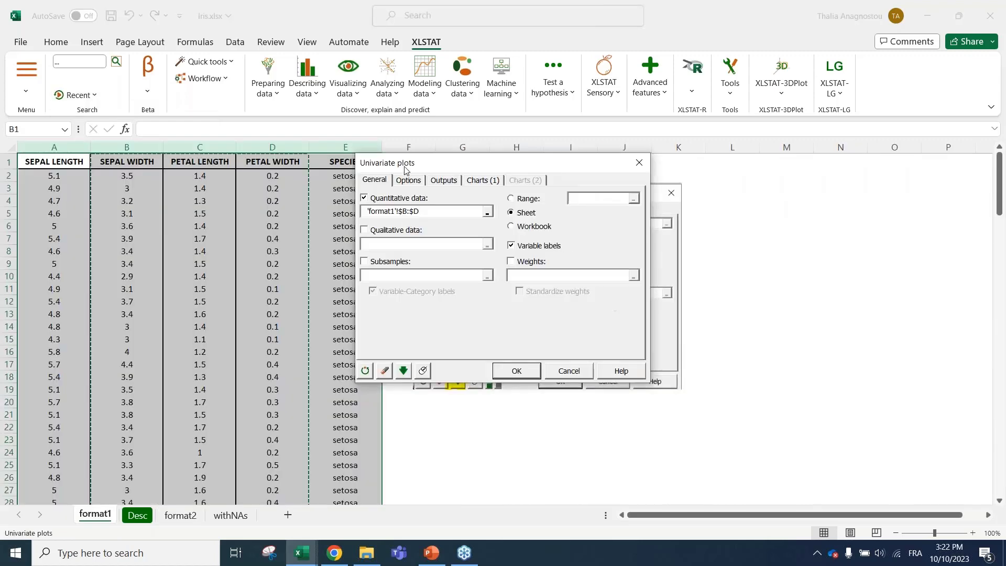
{"action": "left_click", "coordinate": [388, 373]}
{"action": "left_click", "coordinate": [366, 371]}
{"action": "left_click", "coordinate": [180, 515]}
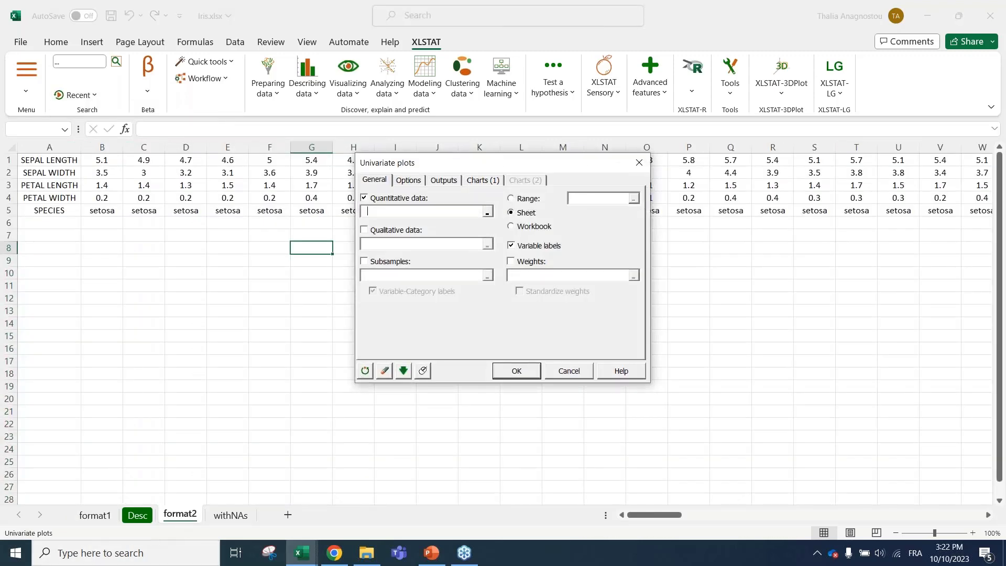
{"action": "left_click_drag", "start_coordinate": [428, 168], "coordinate": [341, 236]}
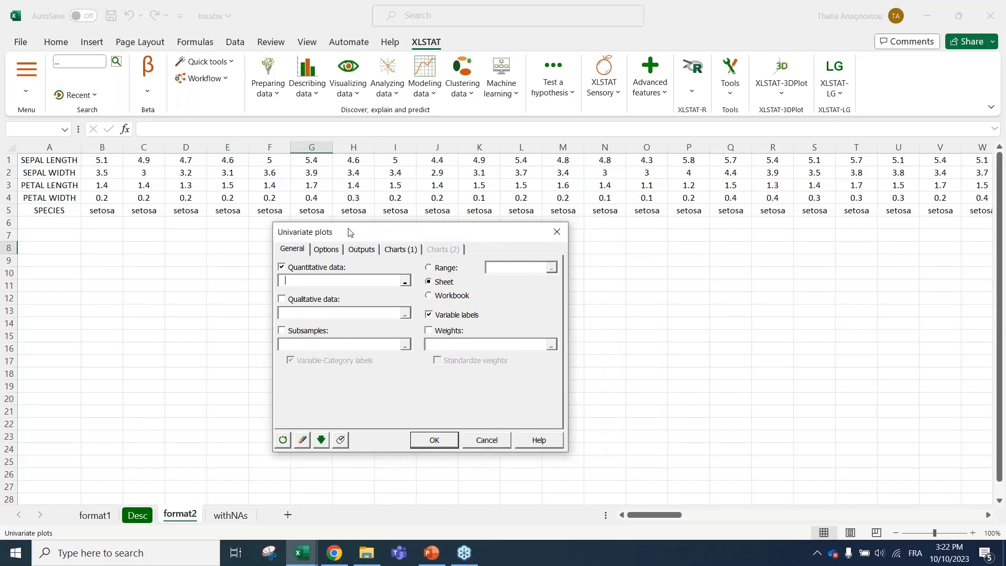
{"action": "left_click_drag", "start_coordinate": [352, 234], "coordinate": [337, 236]}
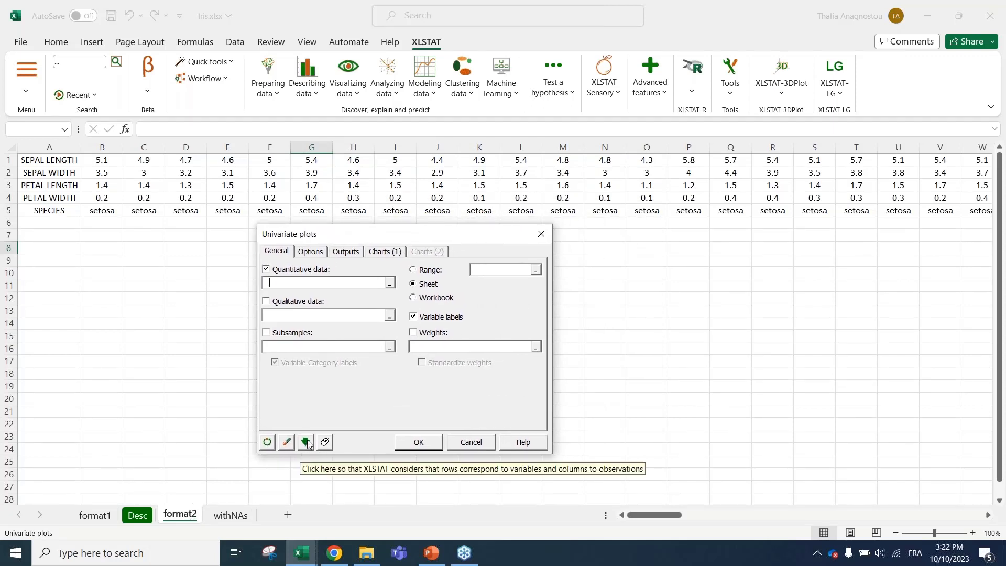
Step: Run Univariate plots with rows treated as variables, using rows 1 to 4 of the format2 sheet as quantitative data
{"action": "left_click", "coordinate": [305, 443]}
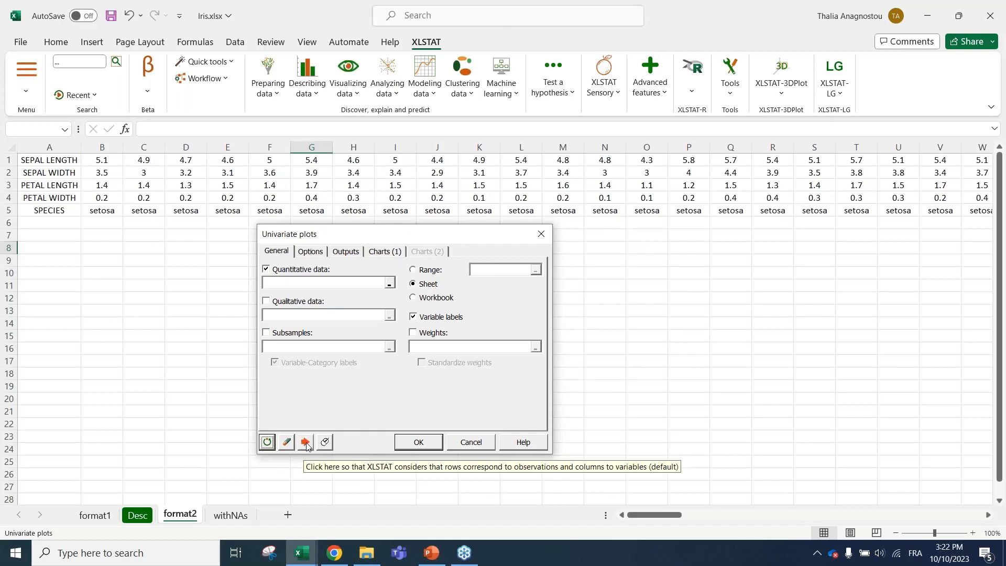
{"action": "left_click", "coordinate": [308, 284]}
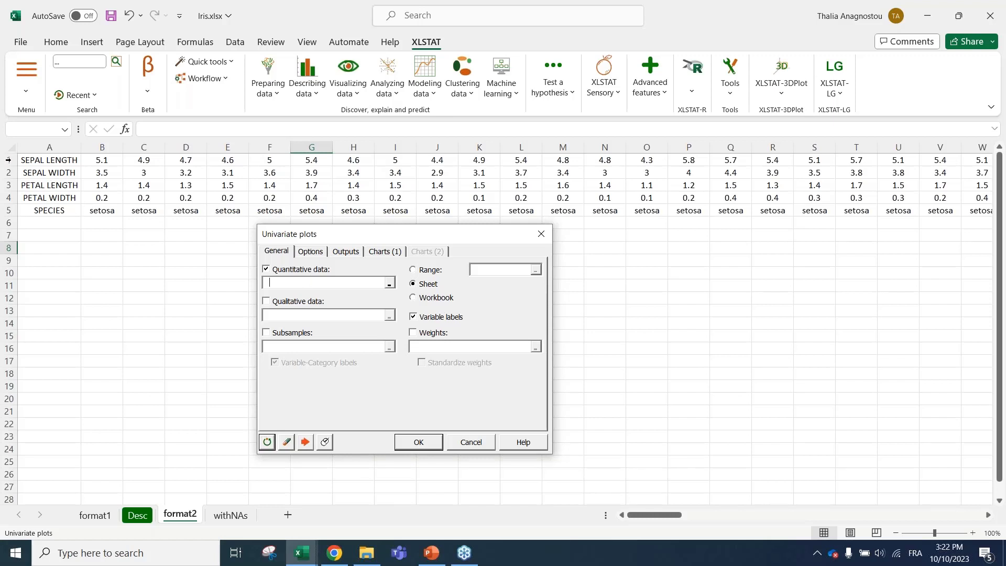
{"action": "left_click_drag", "start_coordinate": [8, 160], "coordinate": [15, 197]}
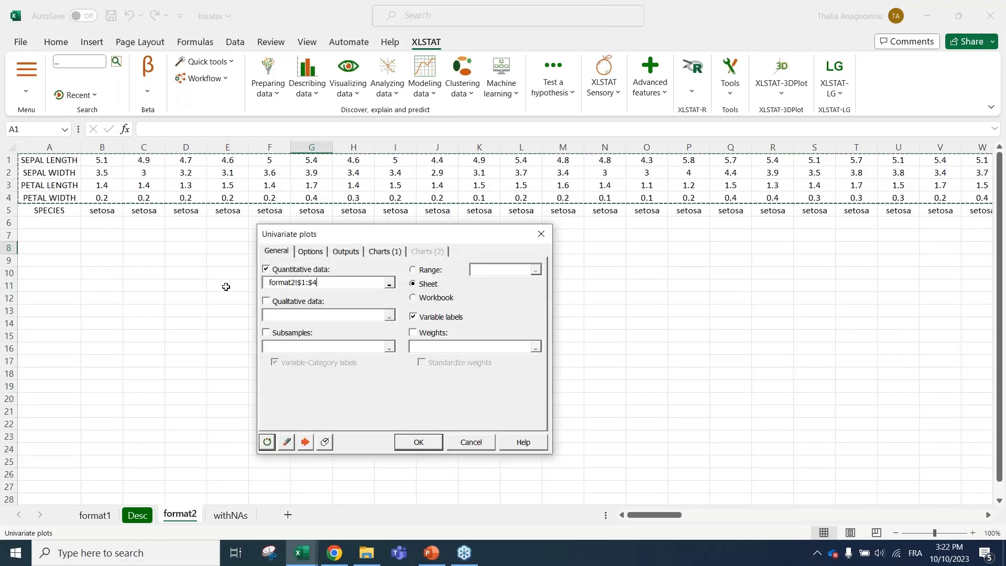
{"action": "left_click", "coordinate": [422, 442]}
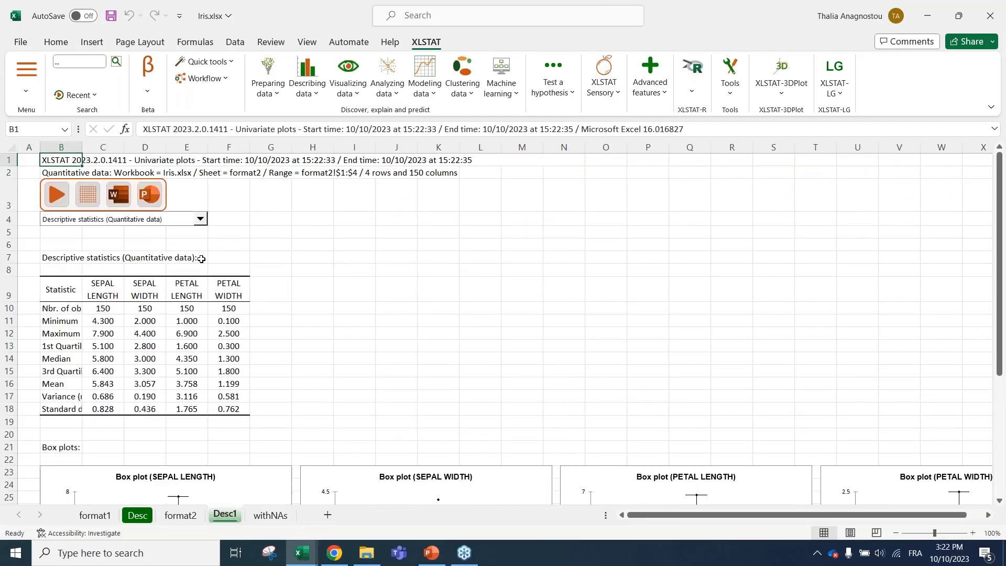
Step: Try to rerun the analysis on rows 1 to 4 of format2 with columns treated as variables
{"action": "left_click", "coordinate": [57, 196]}
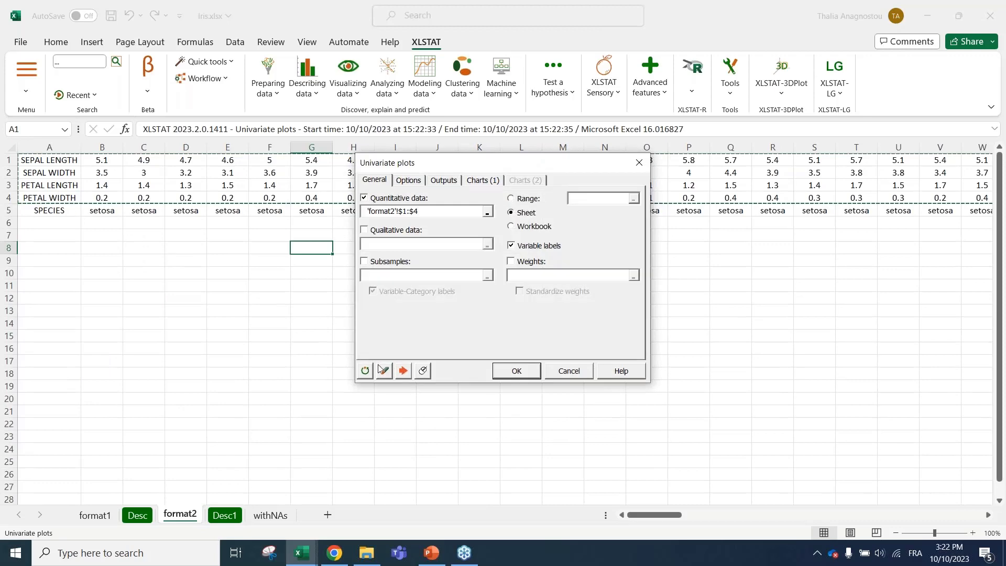
{"action": "left_click", "coordinate": [403, 370]}
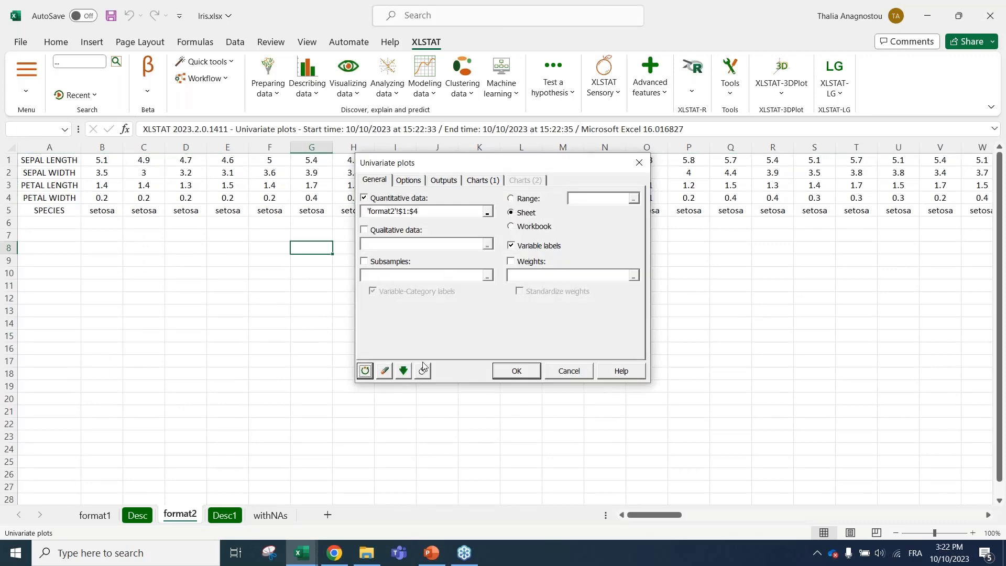
{"action": "left_click", "coordinate": [433, 212]}
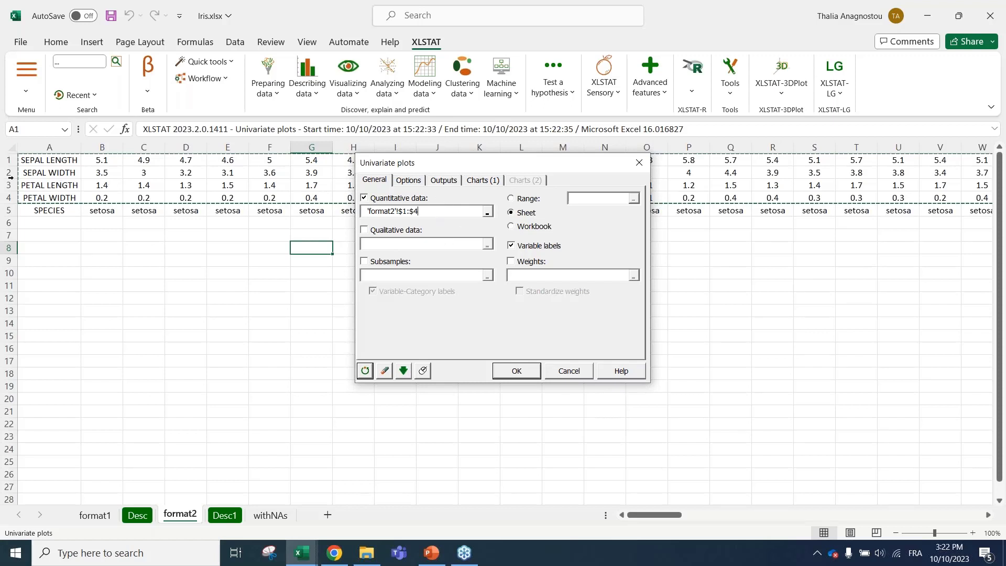
{"action": "left_click", "coordinate": [516, 371]}
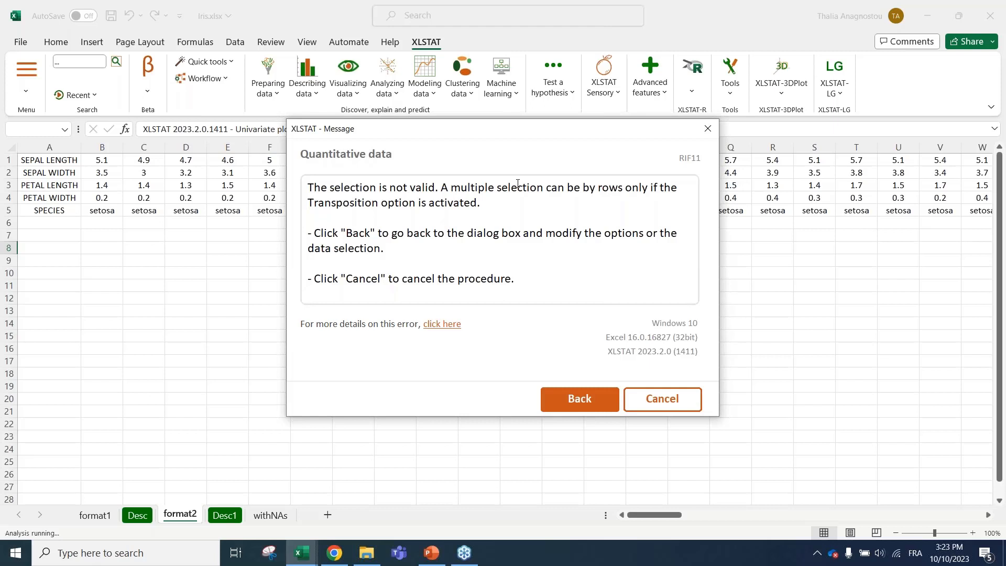
{"action": "left_click", "coordinate": [673, 409]}
{"action": "left_click", "coordinate": [539, 375]}
Step: Switch to PowerPoint, present the two Data preparation slides about missing data, and leave the slide show
{"action": "left_click", "coordinate": [430, 557]}
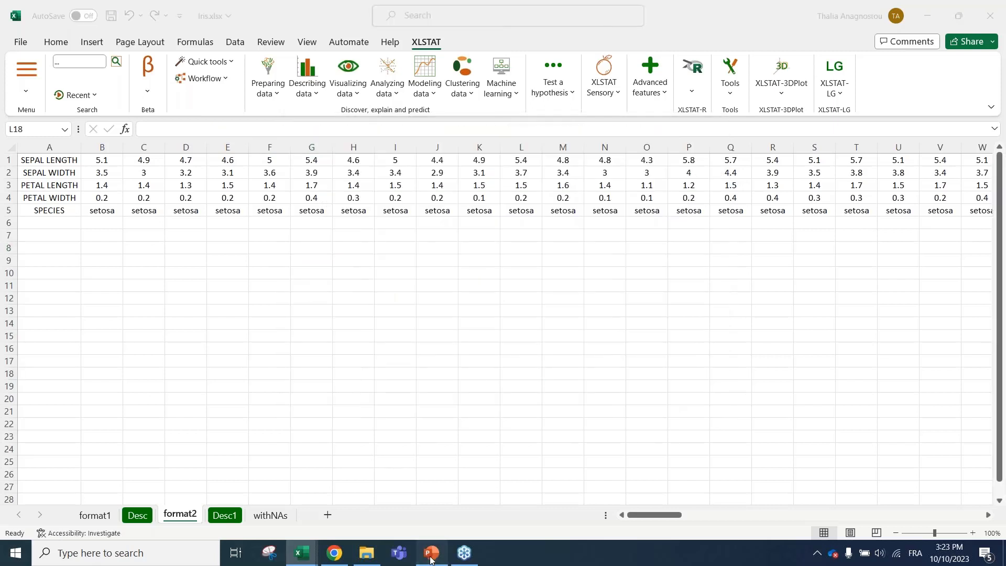
{"action": "left_click", "coordinate": [864, 533]}
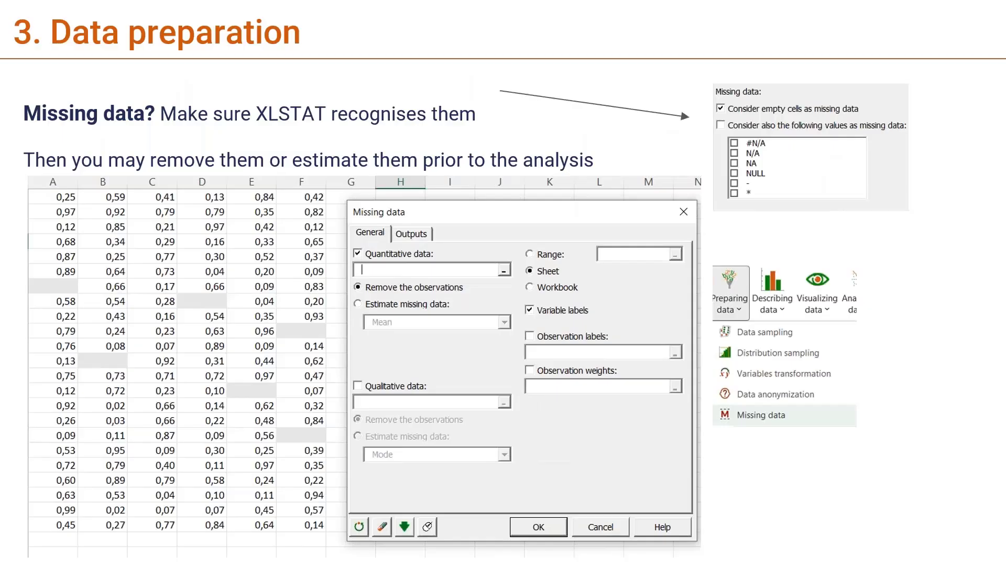
{"action": "key", "text": "Right"}
{"action": "left_click", "coordinate": [407, 249]}
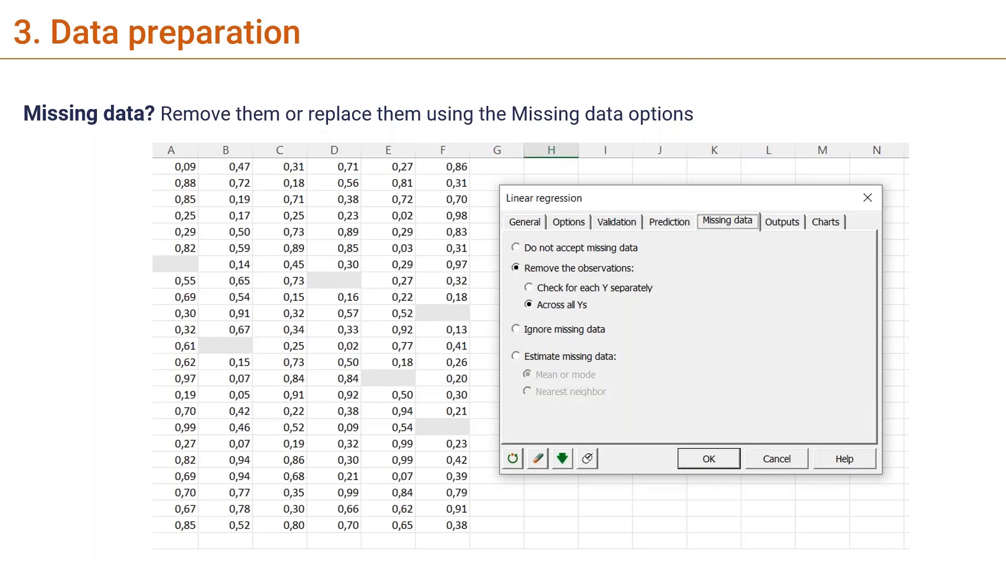
{"action": "key", "text": "Escape"}
Step: Check the XLSTAT_training_files folder in File Explorer and return to the Iris.xlsx workbook in Excel
{"action": "mouse_move", "coordinate": [303, 554]}
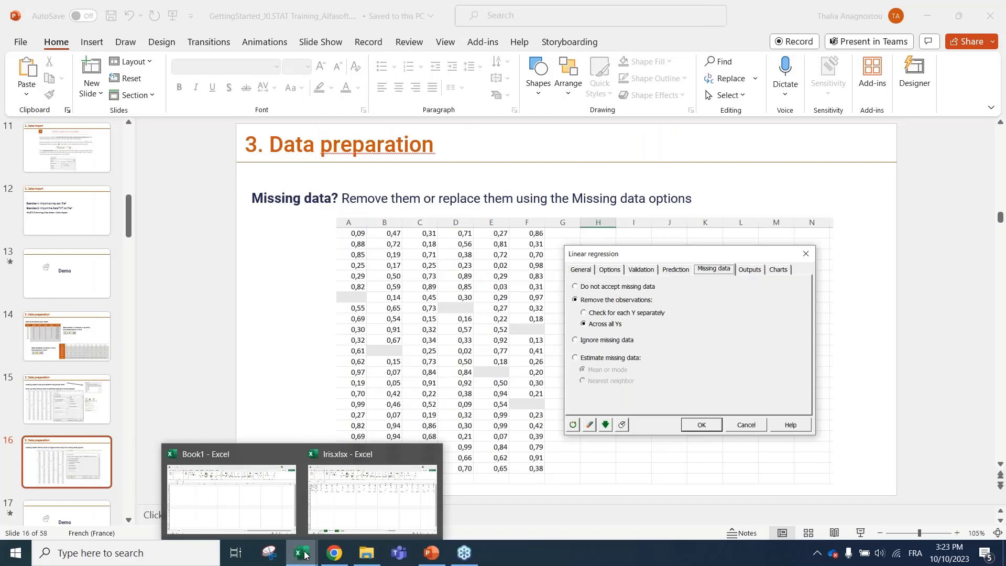
{"action": "left_click", "coordinate": [341, 500]}
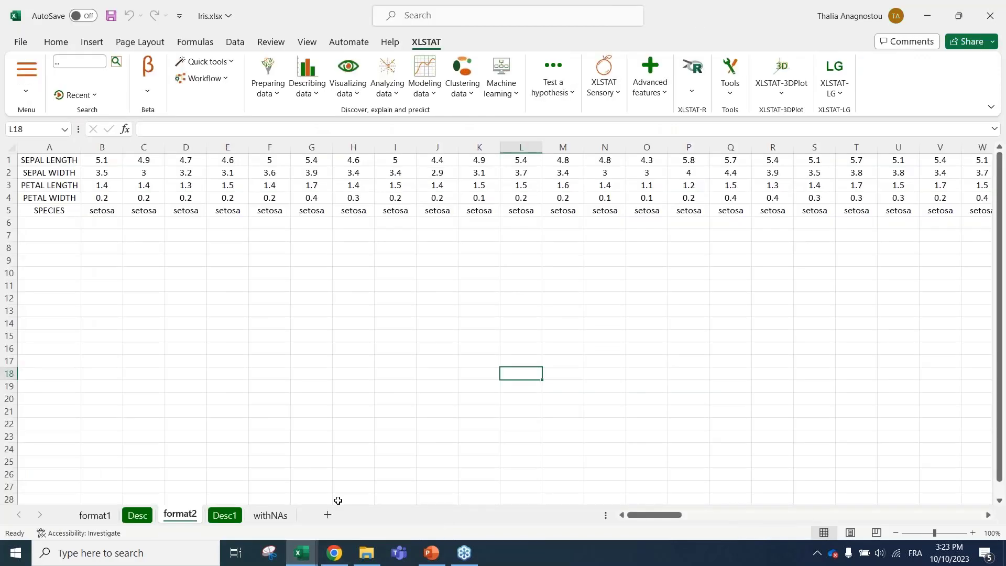
{"action": "left_click", "coordinate": [366, 554]}
{"action": "key", "text": "alt+Up"}
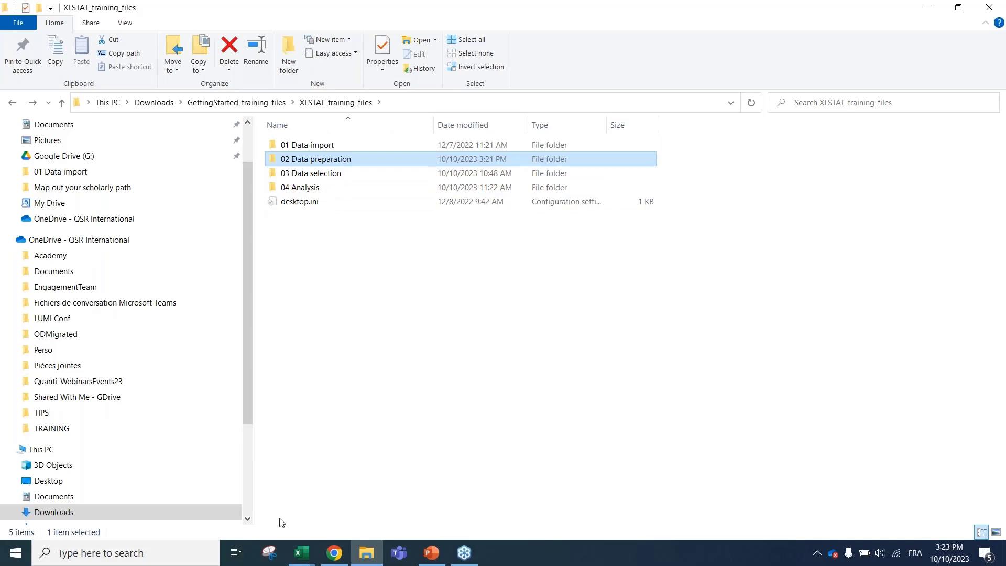
{"action": "left_click", "coordinate": [301, 552]}
{"action": "left_click", "coordinate": [336, 512]}
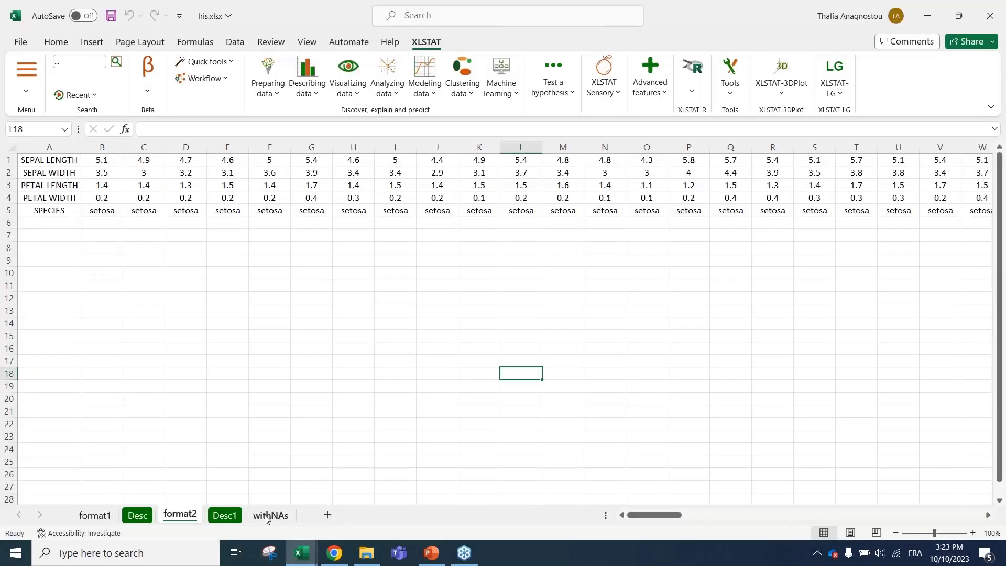
Step: Examine the highlighted empty and NA cells in the iris data on the withNAs sheet
{"action": "left_click", "coordinate": [270, 515]}
{"action": "left_click", "coordinate": [59, 158]}
{"action": "key", "text": "ctrl+shift+Down"}
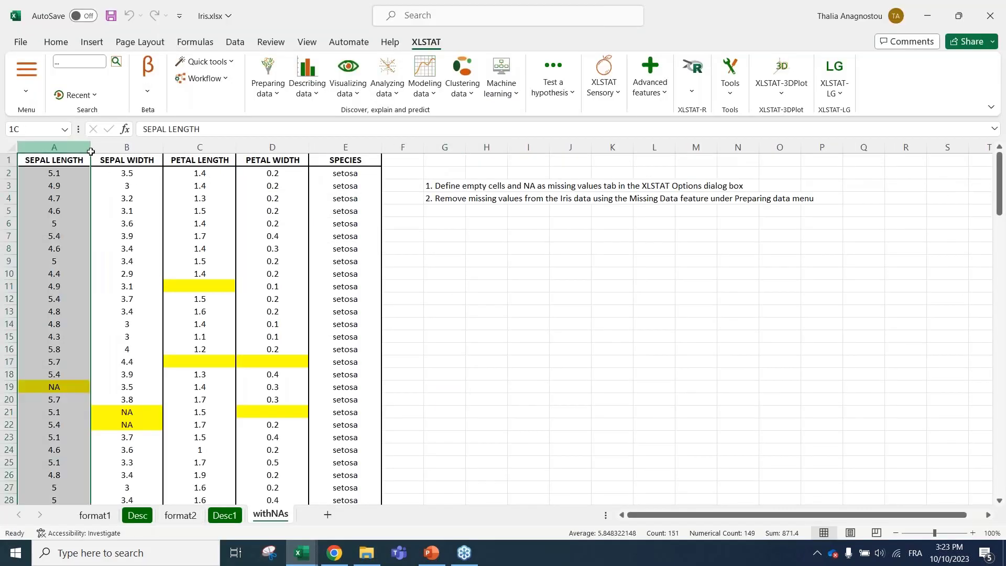
{"action": "key", "text": "ctrl+shift+Right"}
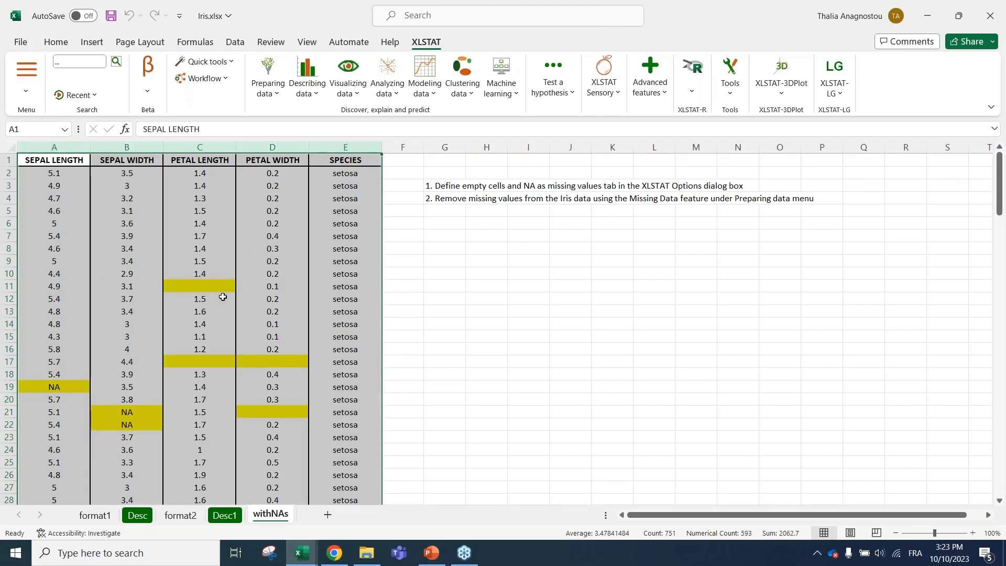
{"action": "left_click", "coordinate": [346, 375]}
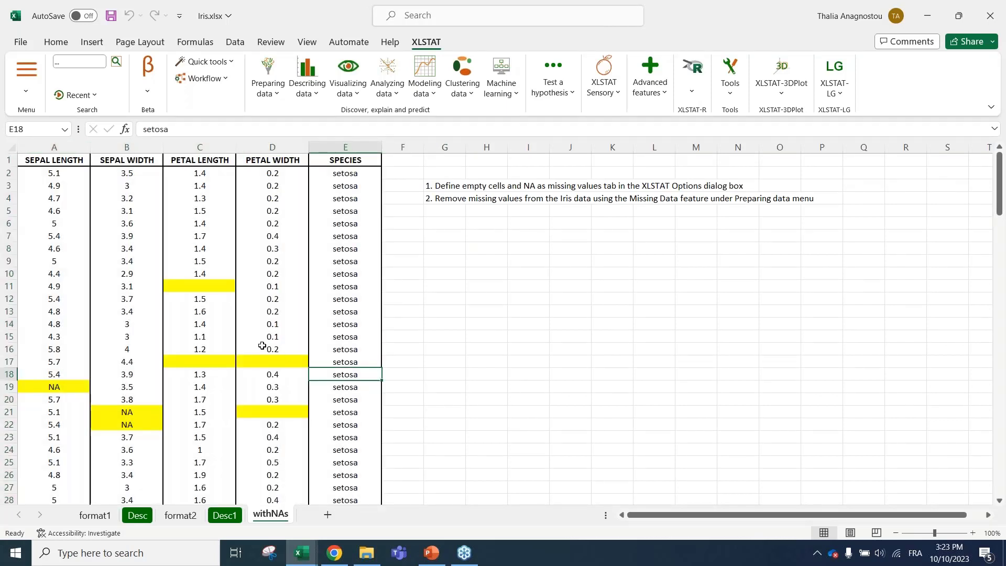
{"action": "scroll", "coordinate": [249, 381], "scroll_direction": "down", "scroll_amount": 1}
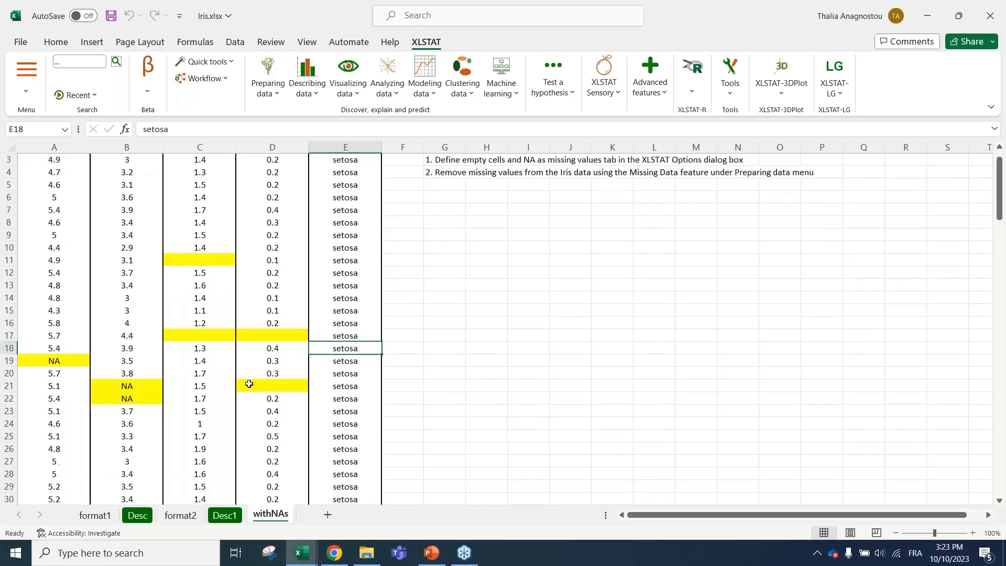
{"action": "scroll", "coordinate": [249, 385], "scroll_direction": "down", "scroll_amount": 1}
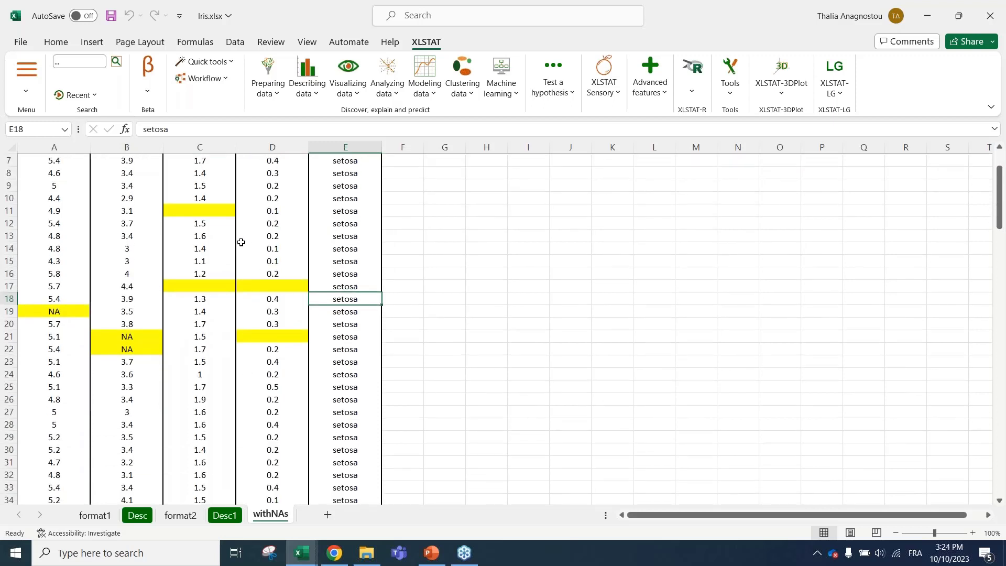
{"action": "left_click", "coordinate": [208, 210]}
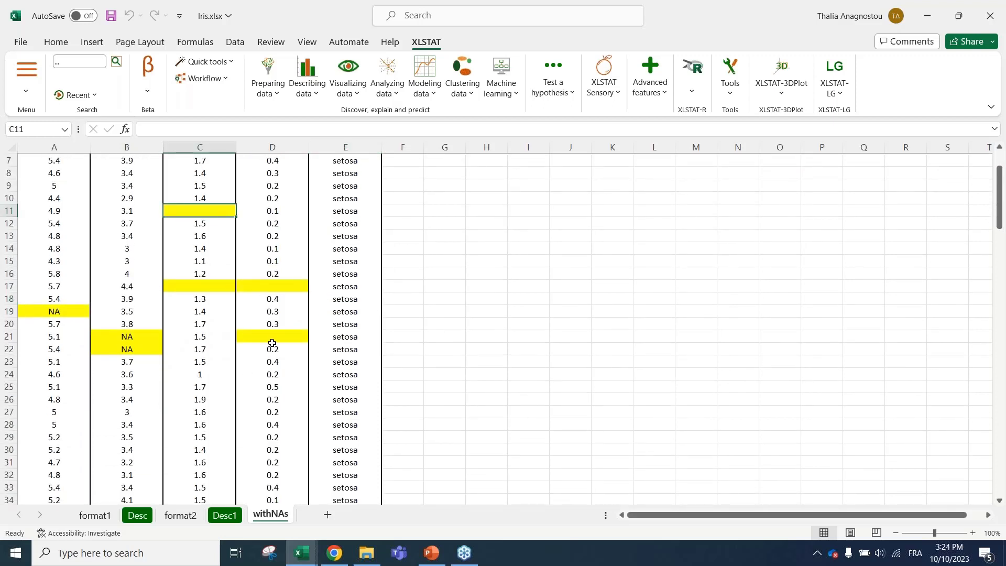
Step: Review the highlighted missing cells in the iris data, selecting C11, C17, D17, D21 and B21:B22 together
{"action": "left_click", "coordinate": [267, 288]}
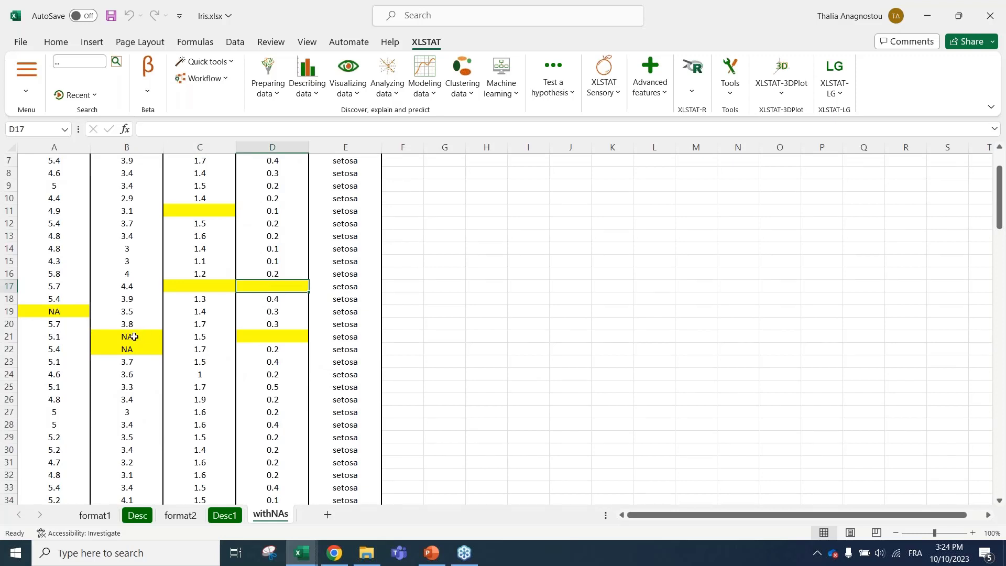
{"action": "left_click_drag", "start_coordinate": [133, 337], "coordinate": [130, 350]}
{"action": "scroll", "coordinate": [140, 366], "scroll_direction": "down", "scroll_amount": 16}
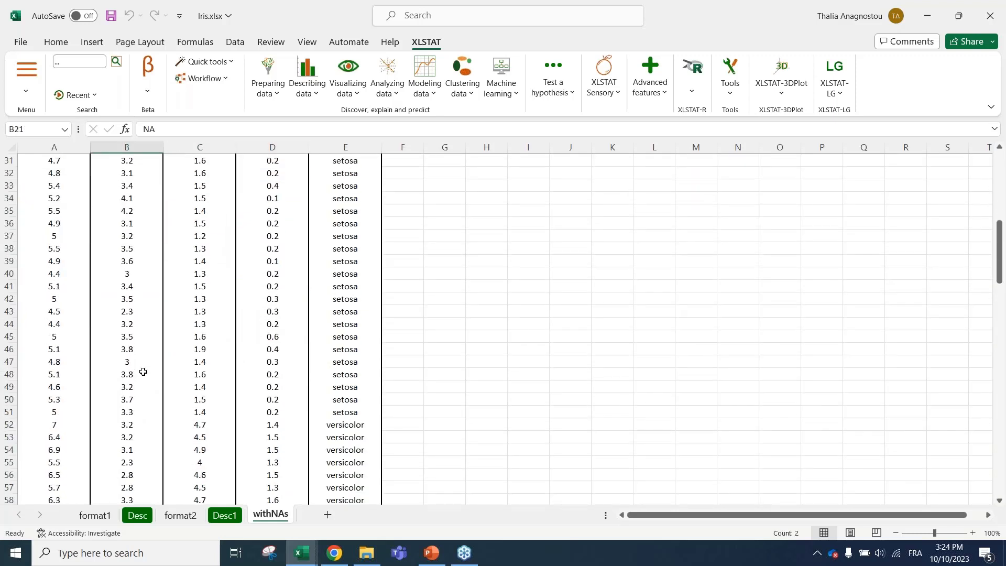
{"action": "scroll", "coordinate": [143, 374], "scroll_direction": "up", "scroll_amount": 18}
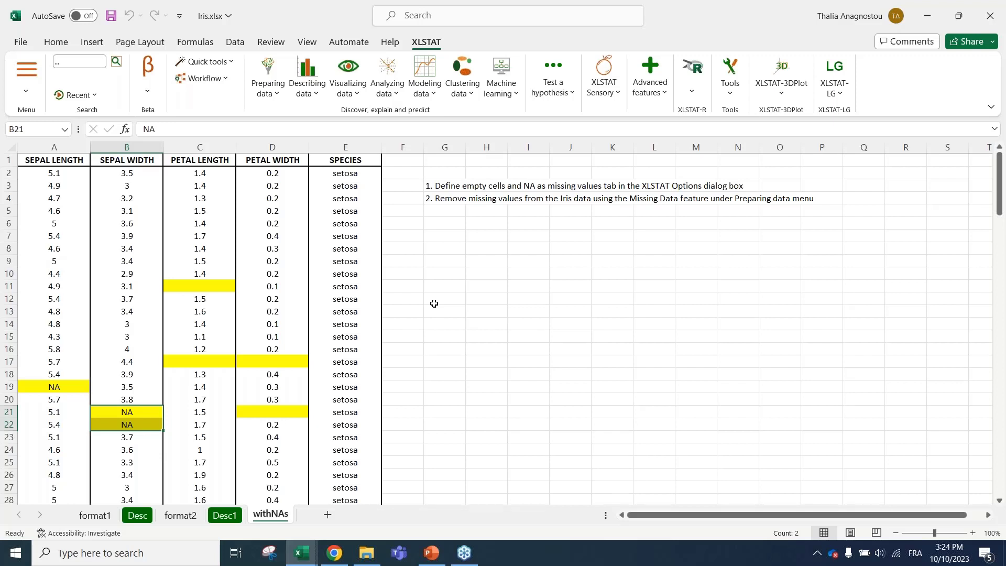
{"action": "left_click", "coordinate": [194, 286]}
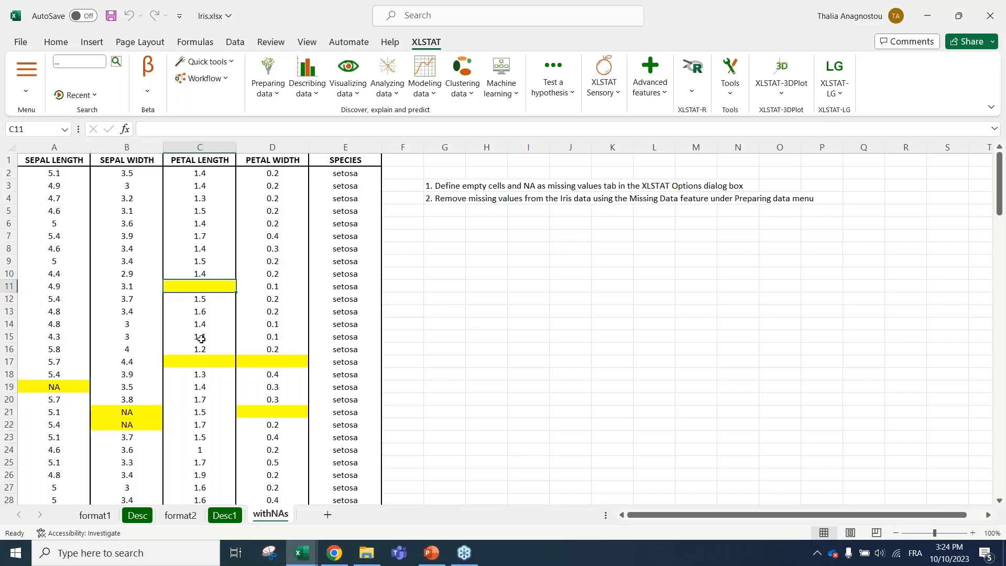
{"action": "left_click", "coordinate": [208, 363], "text": "ctrl"}
{"action": "left_click", "coordinate": [259, 362], "text": "ctrl"}
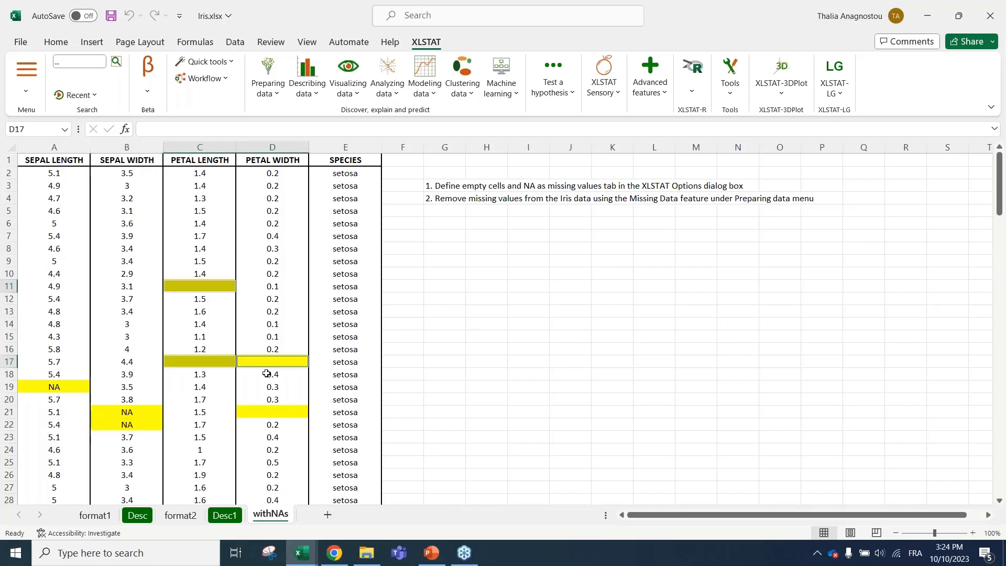
{"action": "left_click", "coordinate": [274, 411], "text": "ctrl"}
{"action": "left_click_drag", "start_coordinate": [127, 413], "coordinate": [128, 425], "text": "ctrl"}
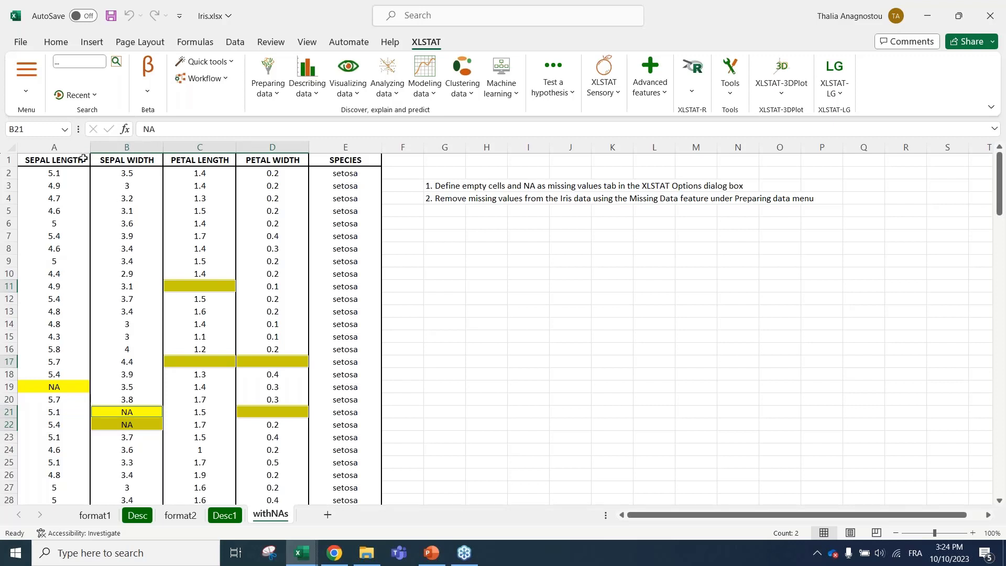
Step: Open the XLSTAT options and bring up the missing data settings among the data options
{"action": "left_click", "coordinate": [24, 80]}
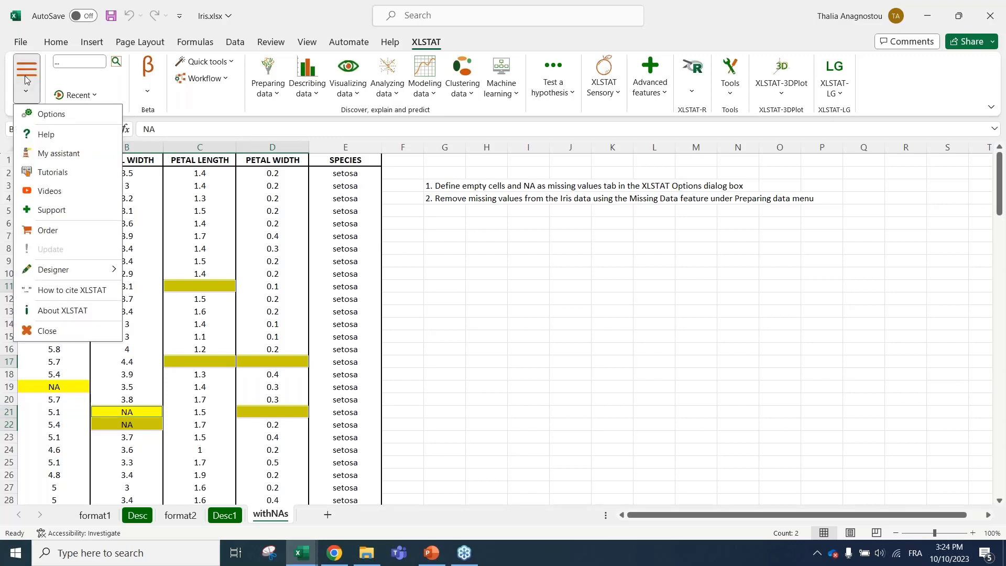
{"action": "left_click", "coordinate": [48, 114]}
{"action": "left_click_drag", "start_coordinate": [409, 131], "coordinate": [504, 147]}
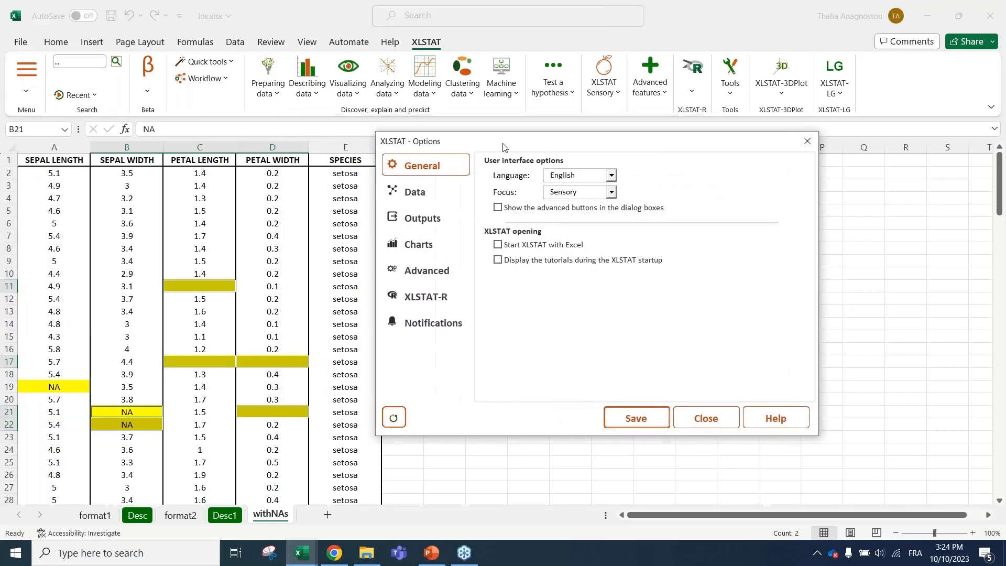
{"action": "left_click", "coordinate": [428, 195]}
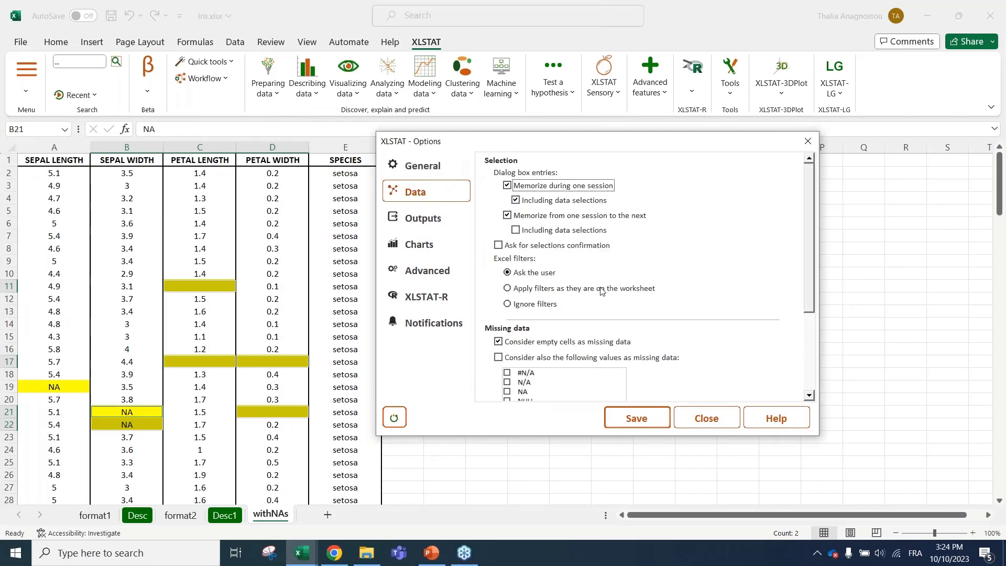
{"action": "left_click_drag", "start_coordinate": [810, 282], "coordinate": [818, 378]}
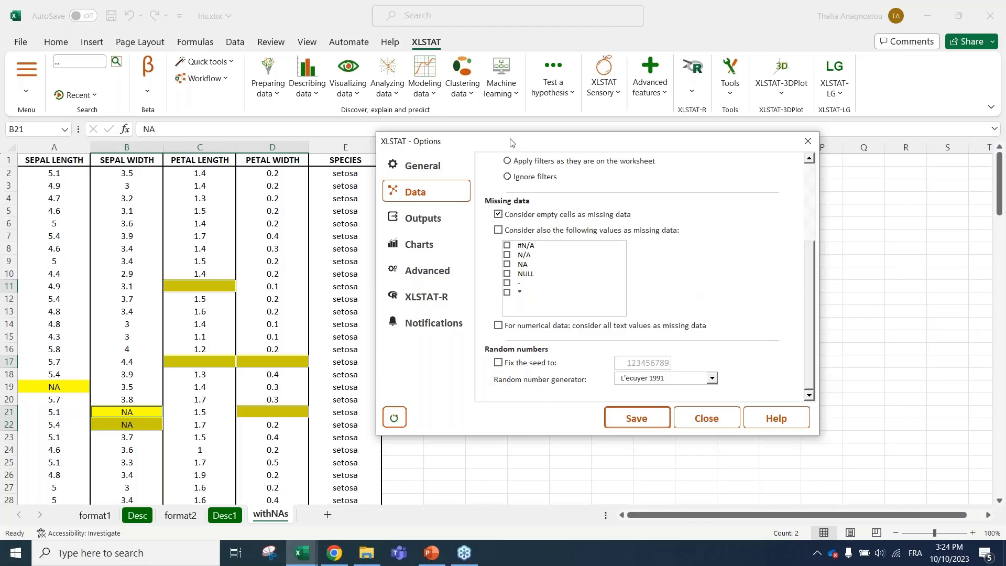
{"action": "left_click_drag", "start_coordinate": [505, 138], "coordinate": [477, 145]}
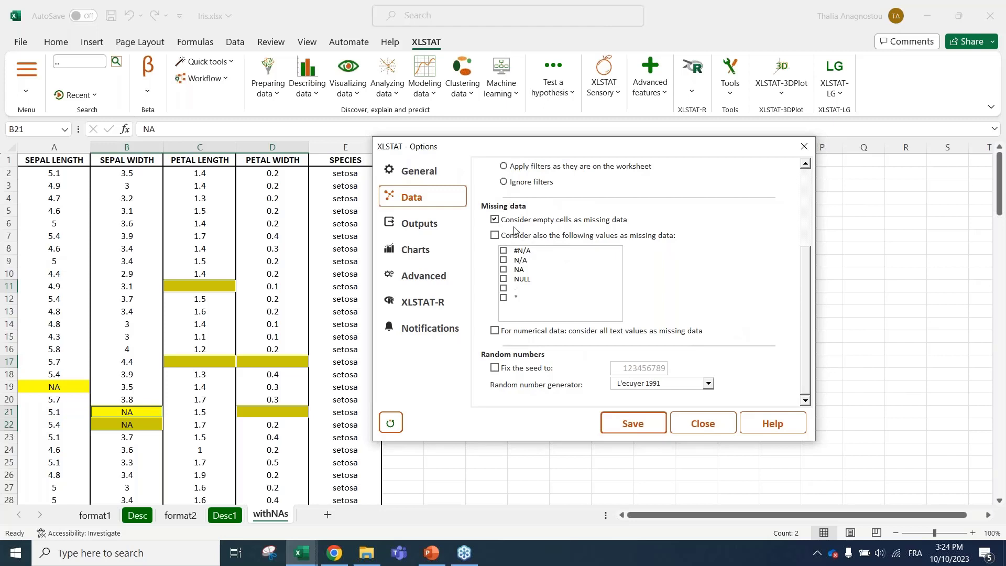
Step: Keep empty cells as missing data, also mark #N/A, N/A, NA and NULL as missing values, and close the options
{"action": "left_click", "coordinate": [497, 220]}
{"action": "left_click", "coordinate": [495, 222]}
{"action": "left_click", "coordinate": [494, 236]}
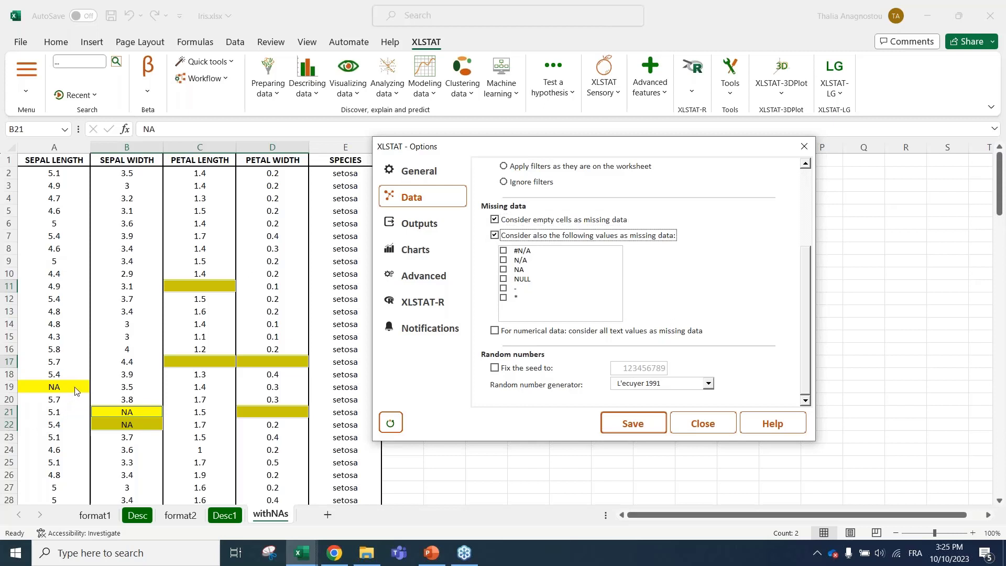
{"action": "left_click", "coordinate": [503, 269]}
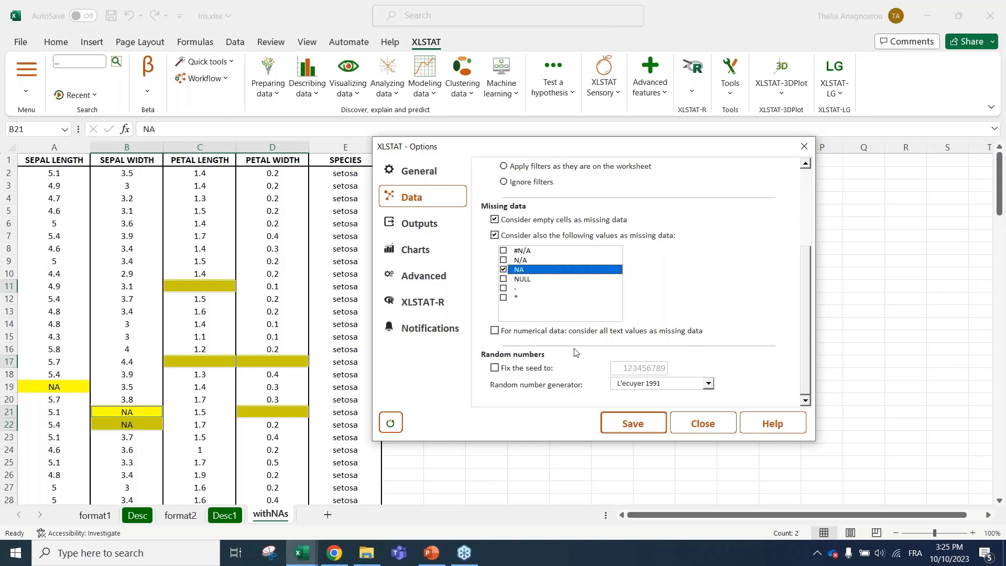
{"action": "left_click", "coordinate": [503, 251]}
{"action": "left_click", "coordinate": [503, 260]}
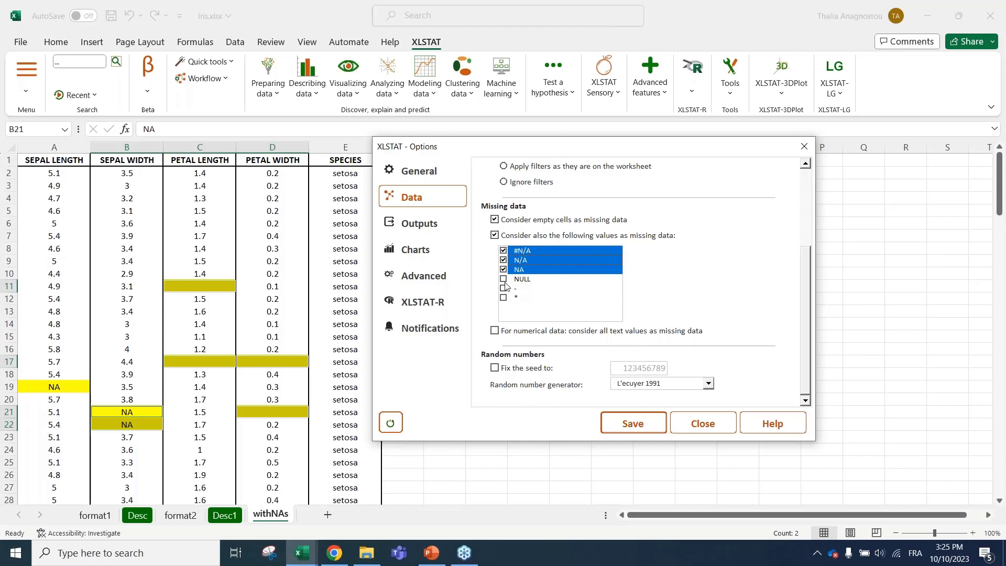
{"action": "left_click", "coordinate": [503, 278]}
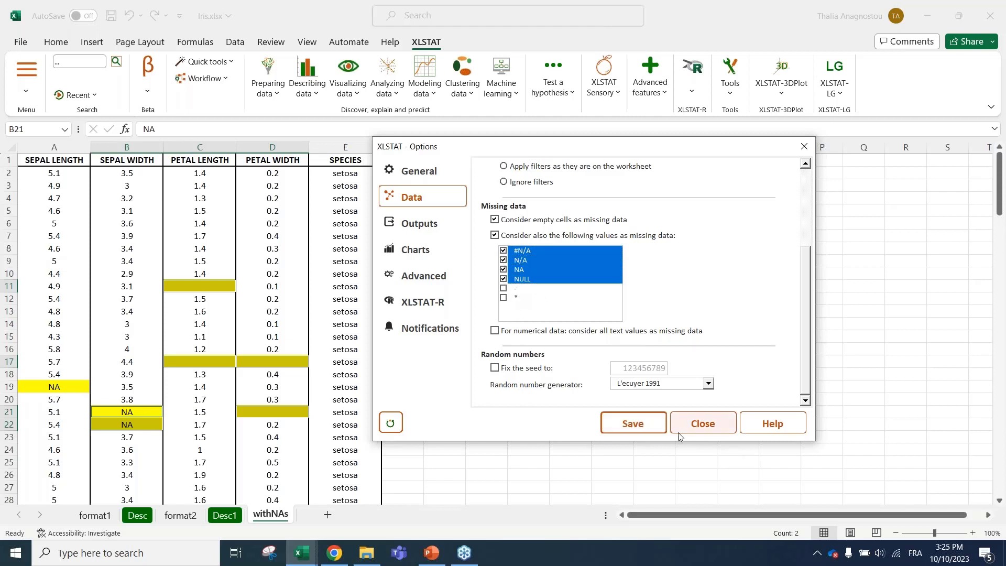
{"action": "left_click", "coordinate": [700, 428]}
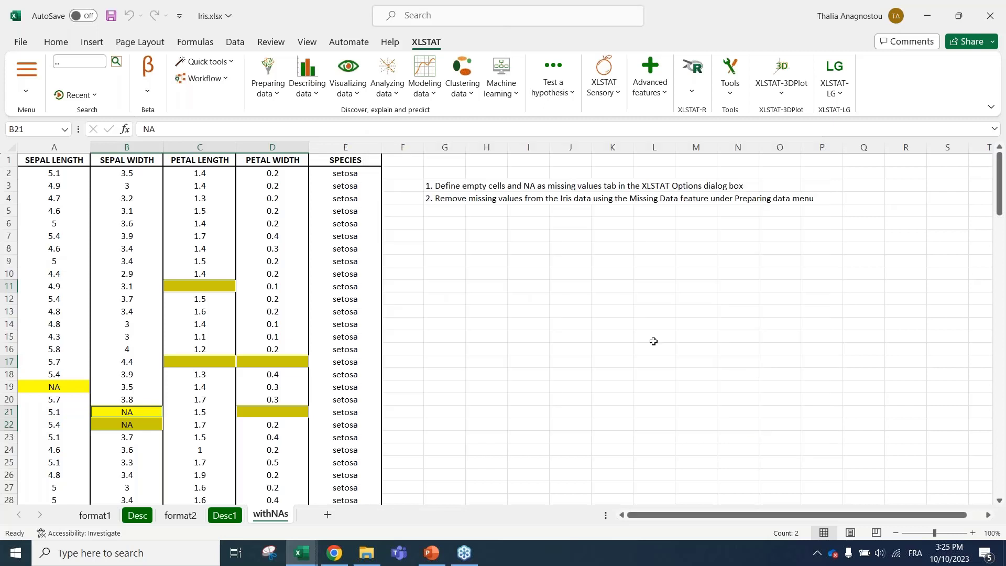
Step: Examine the petal length column on the withNAs sheet, including its empty cells, down to the last data row
{"action": "left_click", "coordinate": [312, 225]}
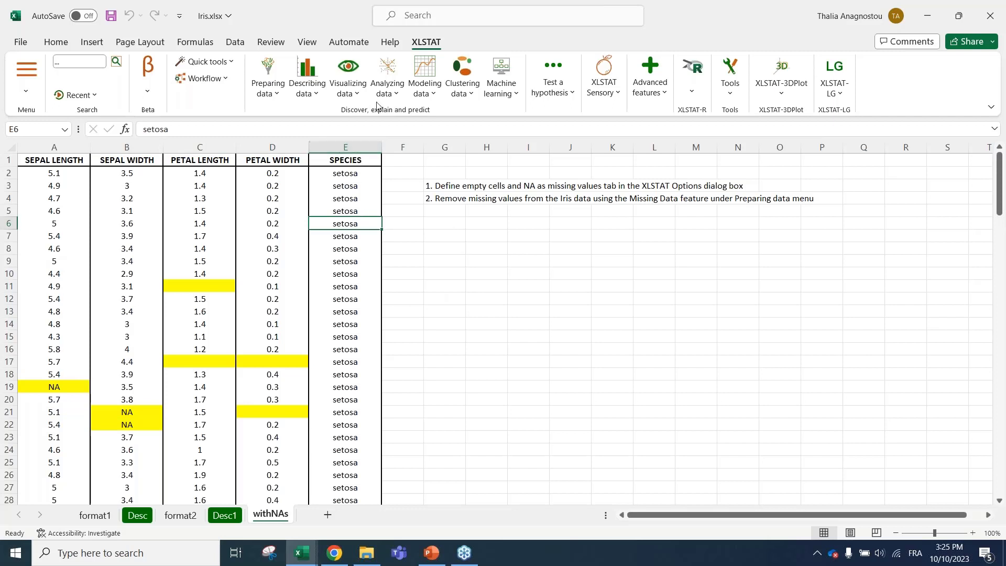
{"action": "left_click", "coordinate": [311, 86]}
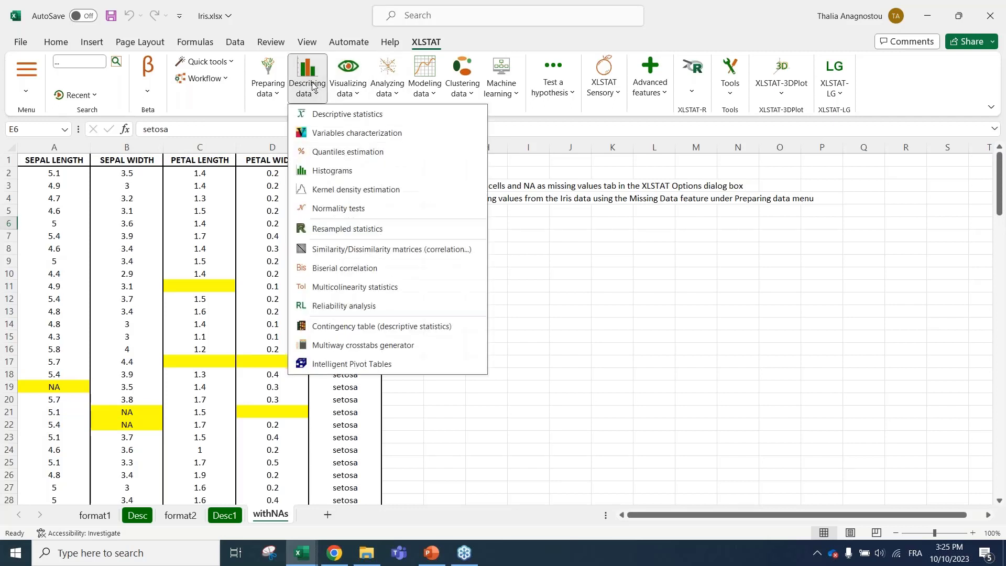
{"action": "left_click", "coordinate": [209, 230]}
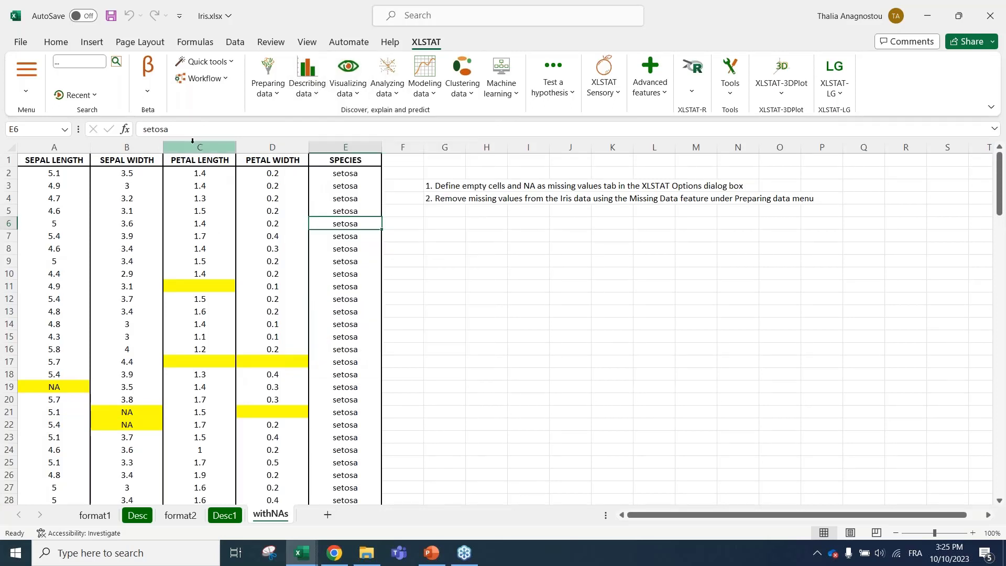
{"action": "left_click", "coordinate": [192, 138]}
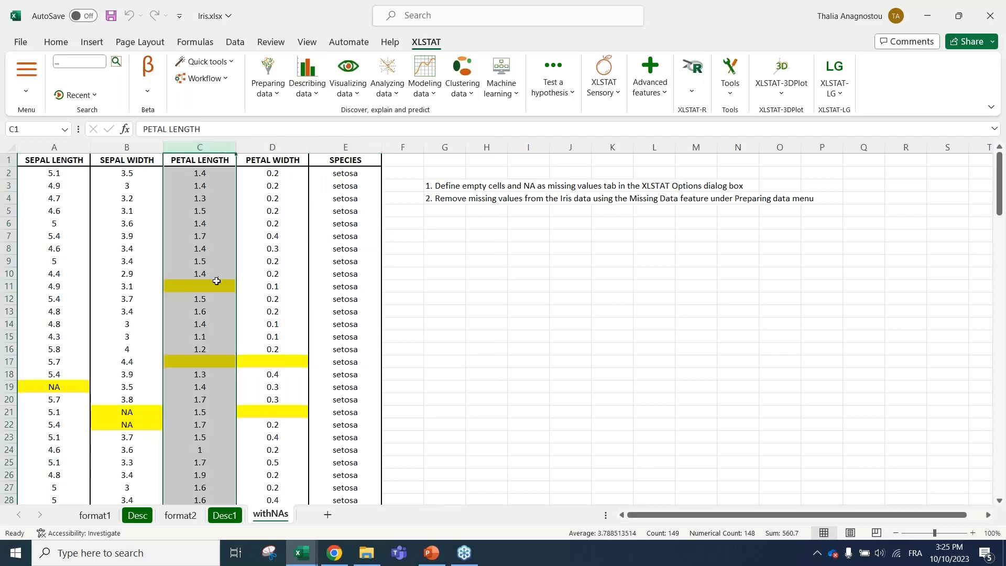
{"action": "scroll", "coordinate": [218, 283], "scroll_direction": "down", "scroll_amount": 1}
{"action": "scroll", "coordinate": [221, 254], "scroll_direction": "up", "scroll_amount": 1}
{"action": "scroll", "coordinate": [221, 254], "scroll_direction": "down", "scroll_amount": 1}
{"action": "left_click", "coordinate": [220, 252]}
{"action": "left_click", "coordinate": [204, 321]}
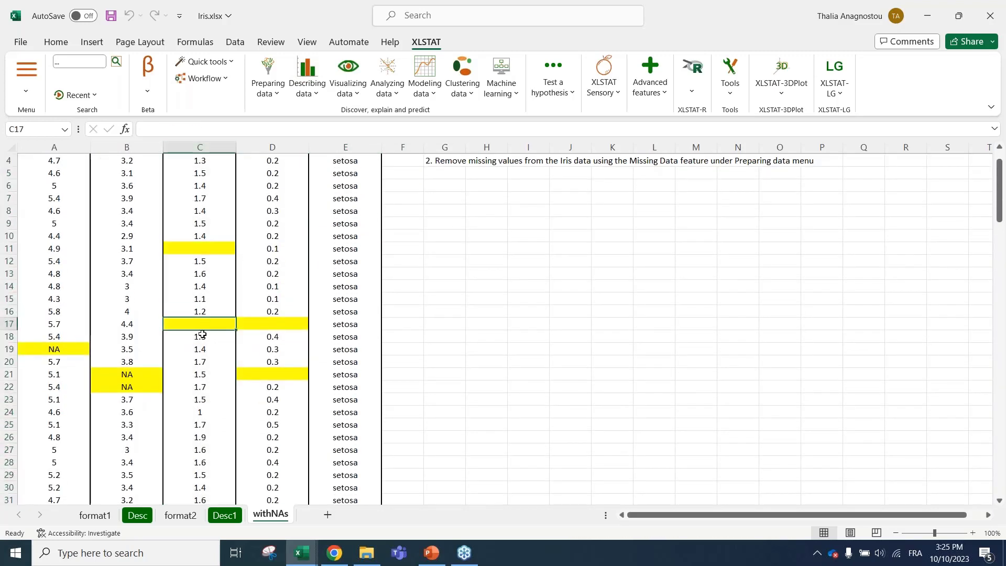
{"action": "left_click", "coordinate": [196, 148]}
{"action": "scroll", "coordinate": [207, 361], "scroll_direction": "down", "scroll_amount": 9}
{"action": "scroll", "coordinate": [207, 360], "scroll_direction": "down", "scroll_amount": 20}
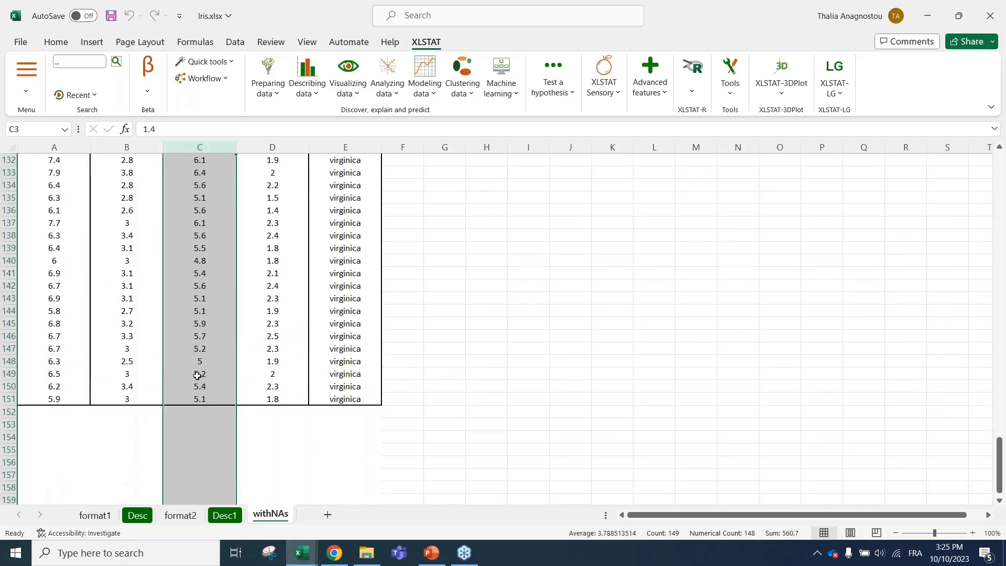
{"action": "scroll", "coordinate": [220, 367], "scroll_direction": "up", "scroll_amount": 20}
{"action": "scroll", "coordinate": [227, 371], "scroll_direction": "up", "scroll_amount": 7}
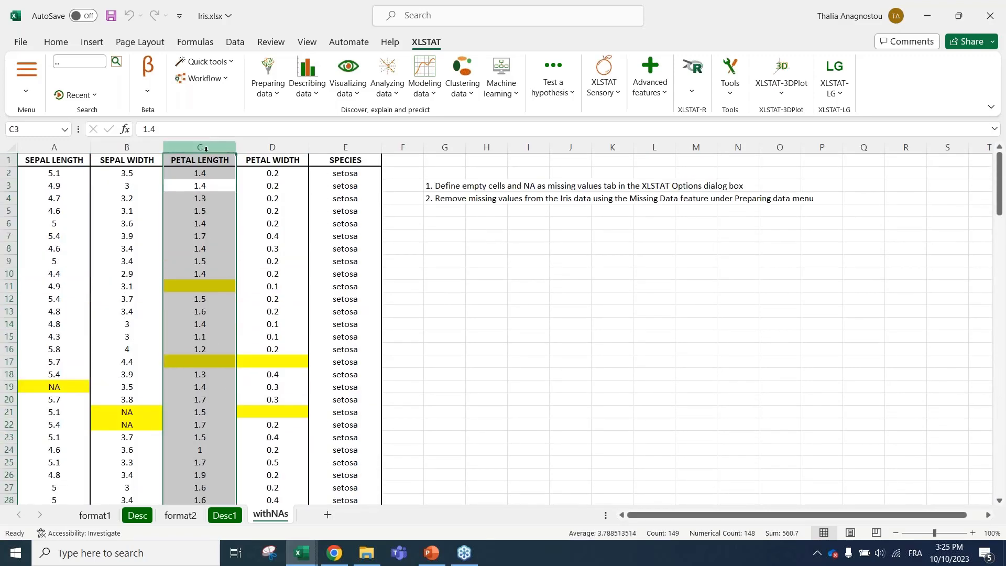
Step: Run Descriptive statistics with cleared selections on quantitative data in columns A to C of withNAs, with variable labels
{"action": "left_click", "coordinate": [313, 83]}
{"action": "left_click", "coordinate": [318, 115]}
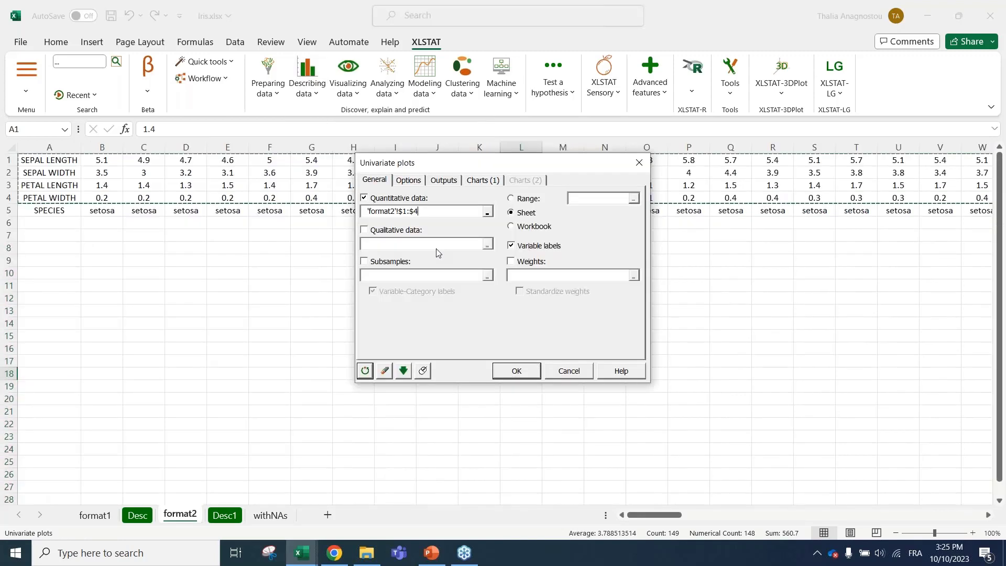
{"action": "left_click", "coordinate": [384, 372]}
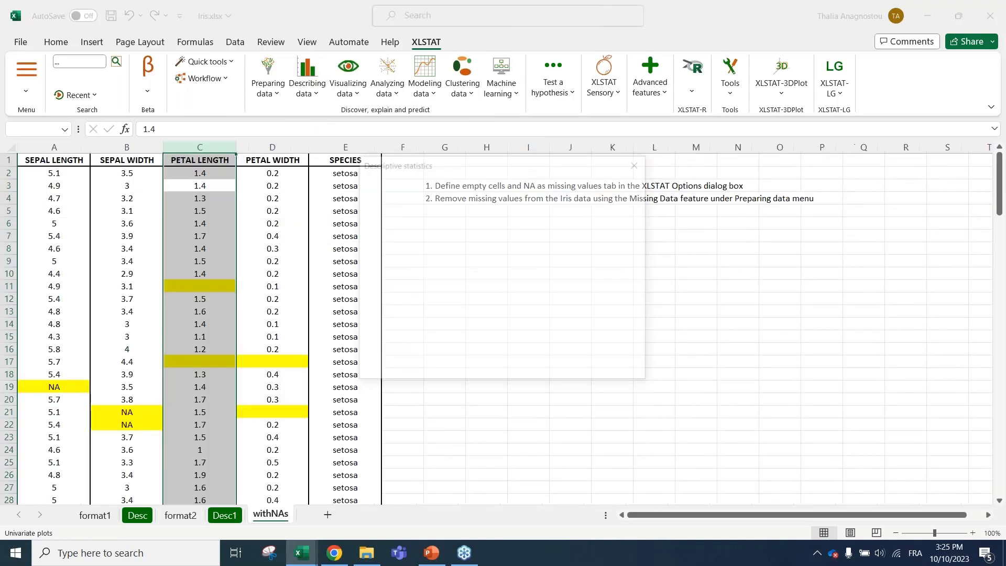
{"action": "left_click_drag", "start_coordinate": [452, 171], "coordinate": [498, 171]}
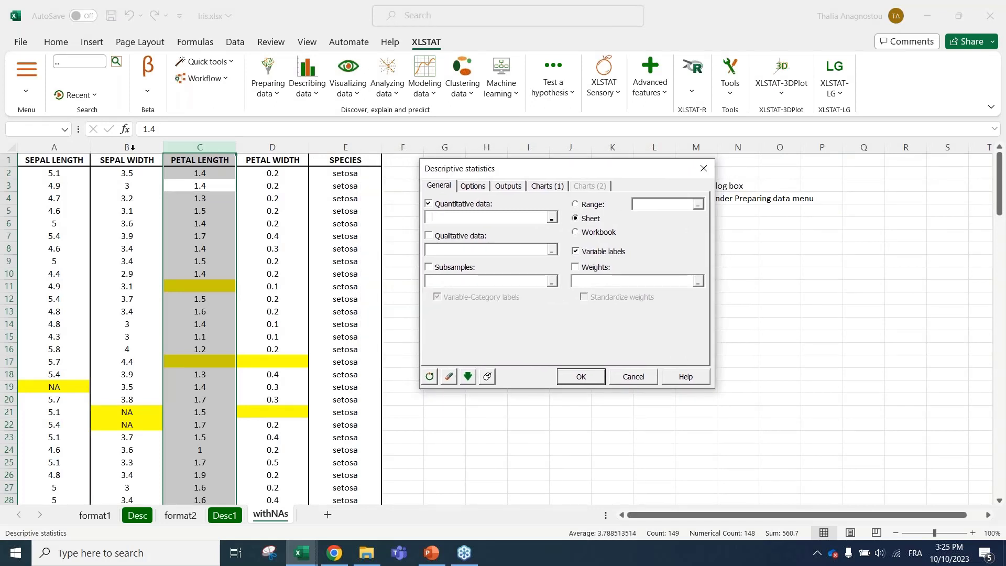
{"action": "left_click_drag", "start_coordinate": [64, 147], "coordinate": [194, 148]}
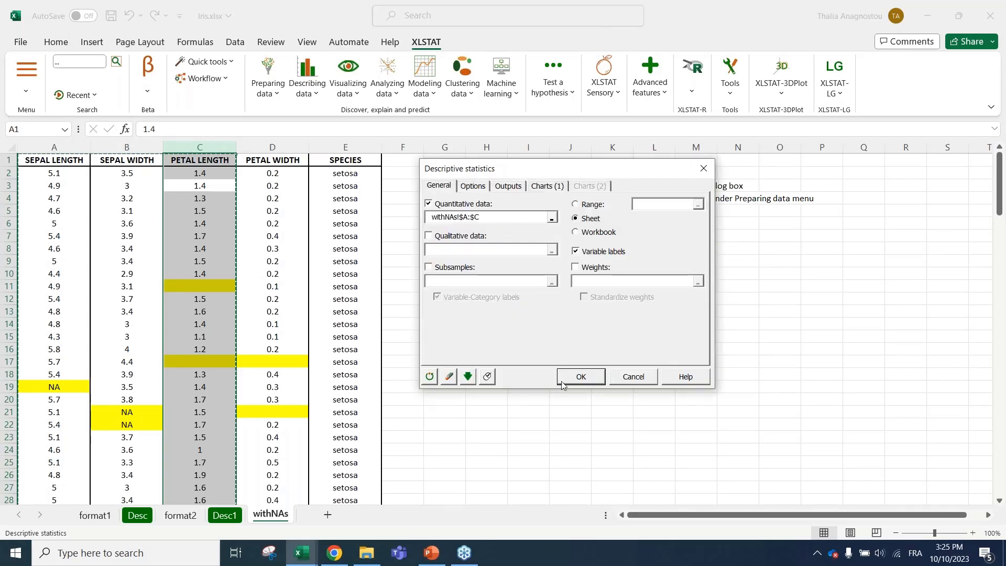
{"action": "left_click", "coordinate": [579, 380]}
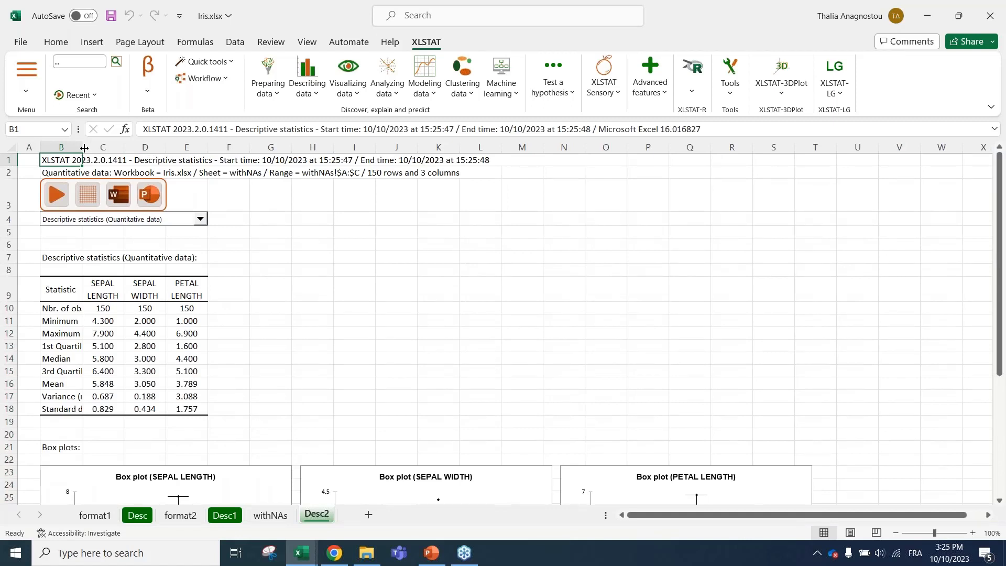
Step: Widen column B of the results sheet to fit the statistic names and review the descriptive statistics table
{"action": "left_click_drag", "start_coordinate": [83, 148], "coordinate": [151, 148]}
{"action": "left_click", "coordinate": [310, 318]}
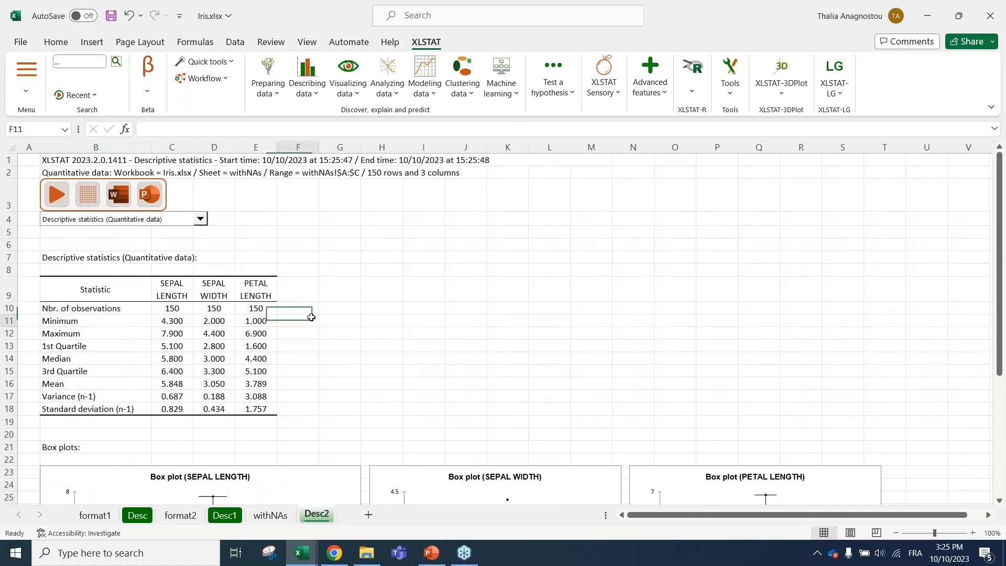
{"action": "left_click_drag", "start_coordinate": [121, 289], "coordinate": [260, 412]}
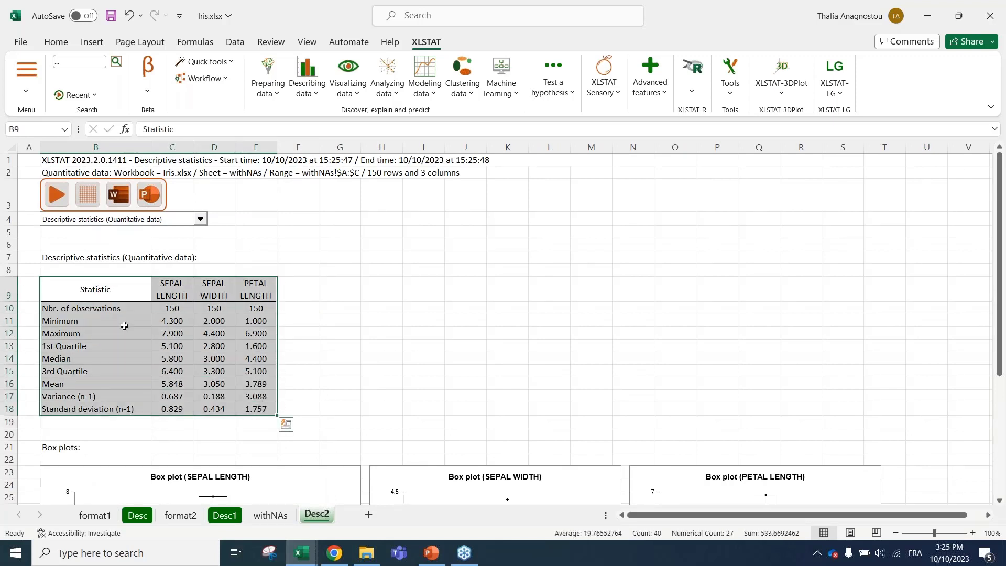
{"action": "left_click_drag", "start_coordinate": [129, 290], "coordinate": [215, 338]}
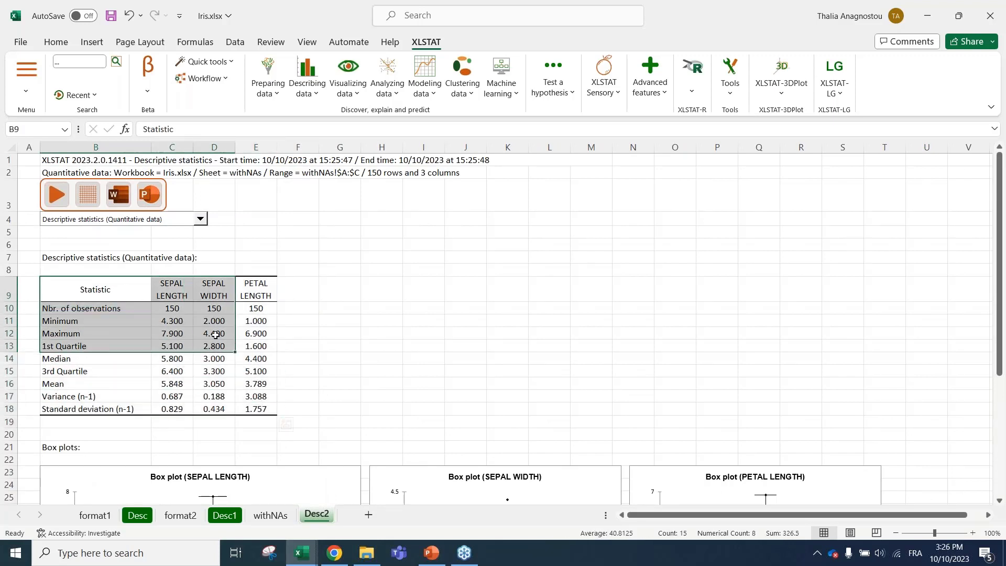
{"action": "left_click", "coordinate": [82, 322]}
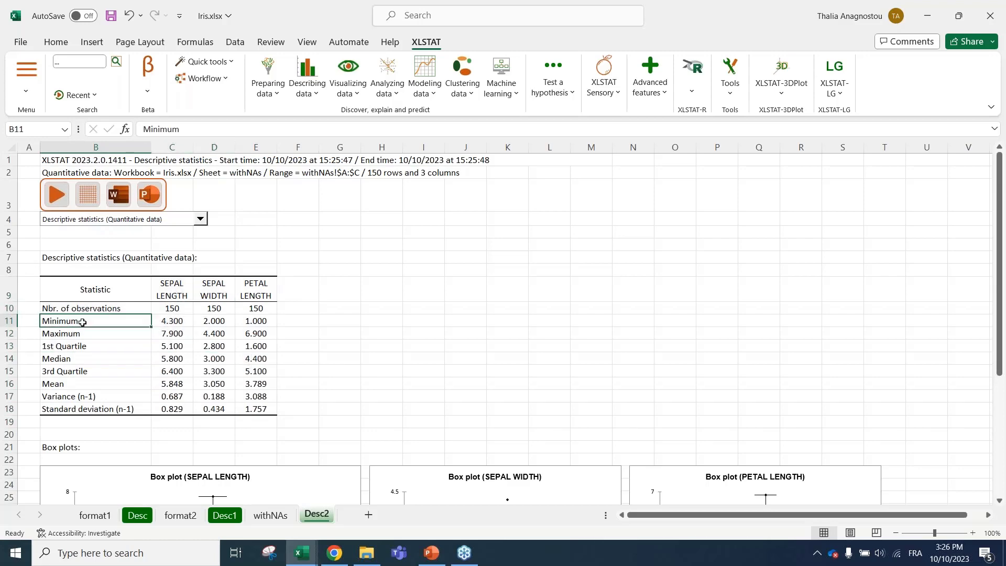
Step: Rerun Descriptive statistics on columns A to C of withNAs with the number of missing values added to the quantitative outputs
{"action": "left_click", "coordinate": [58, 204]}
{"action": "left_click_drag", "start_coordinate": [411, 166], "coordinate": [455, 192]}
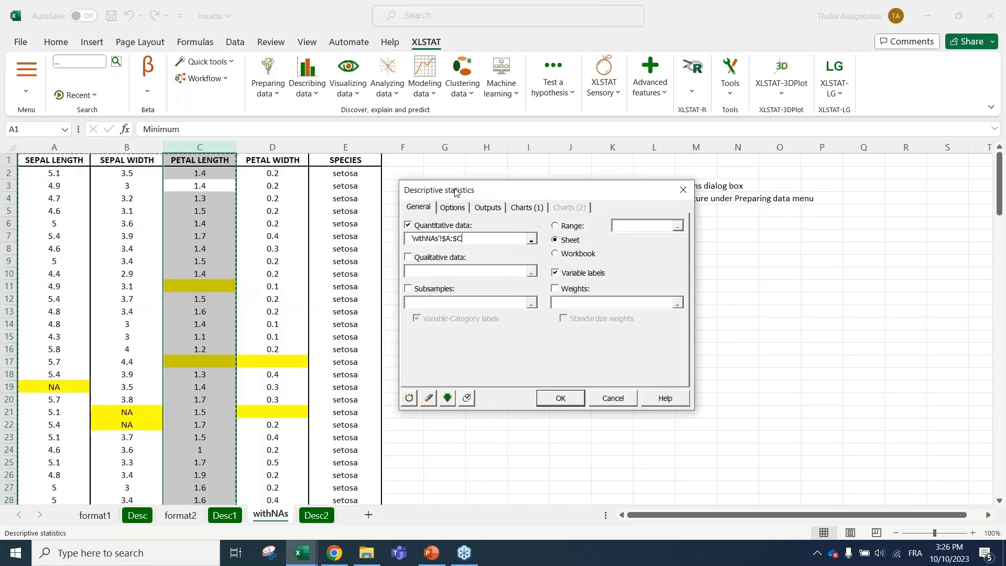
{"action": "left_click", "coordinate": [452, 207]}
{"action": "left_click", "coordinate": [487, 208]}
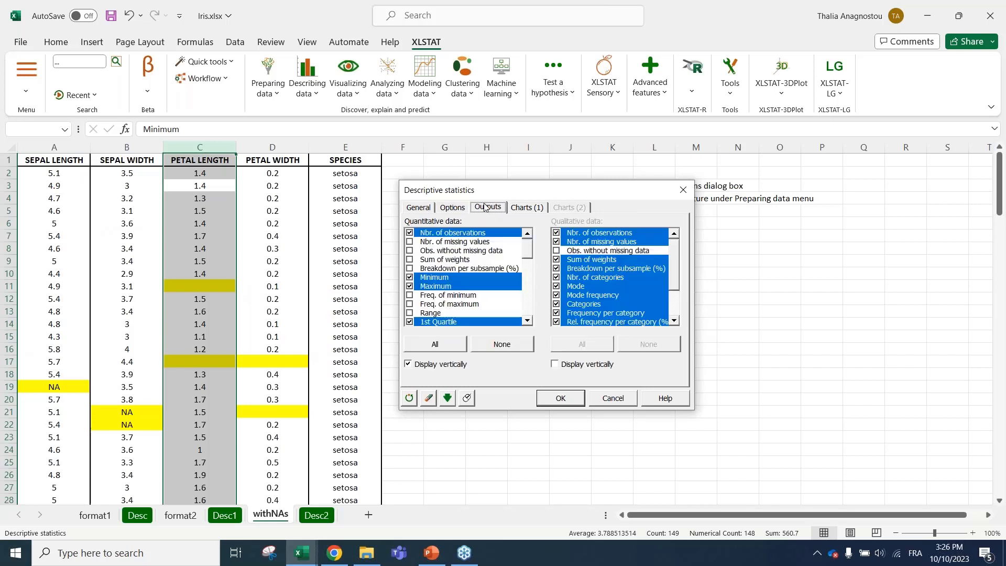
{"action": "left_click", "coordinate": [409, 242]}
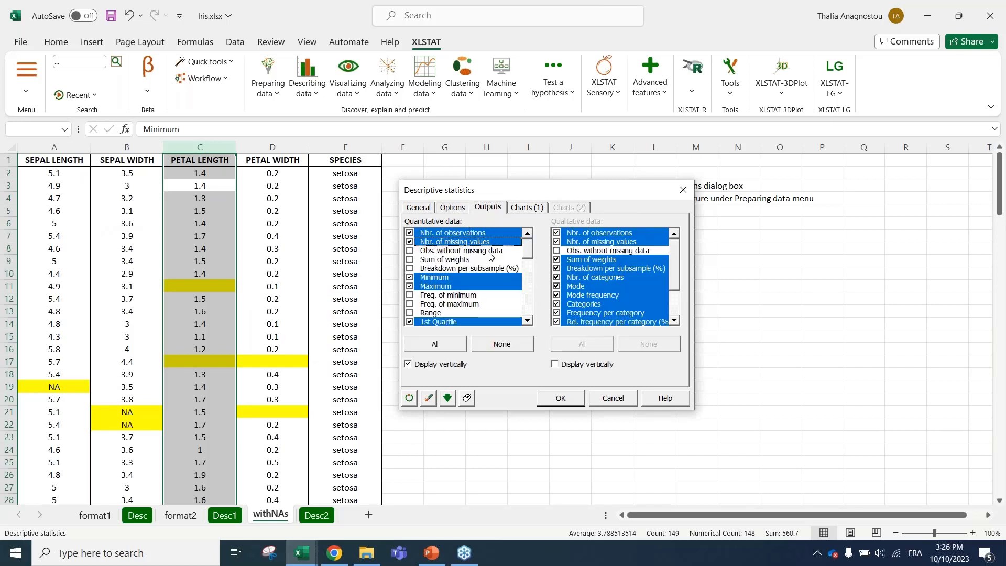
{"action": "left_click", "coordinate": [560, 399]}
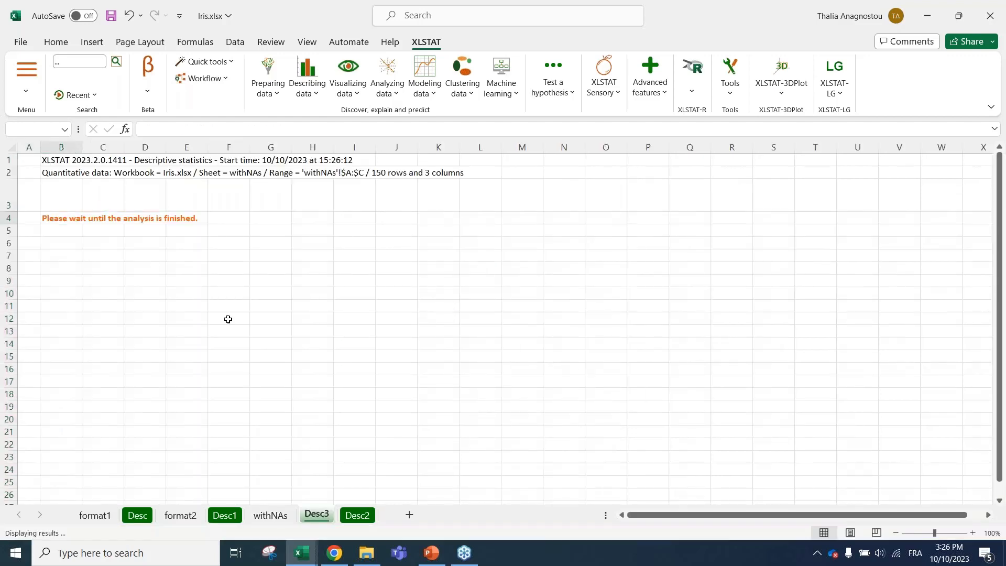
Step: Widen column B of the new results sheet and highlight the number of missing values for all three variables
{"action": "left_click_drag", "start_coordinate": [82, 147], "coordinate": [138, 158]}
{"action": "left_click", "coordinate": [9, 321]}
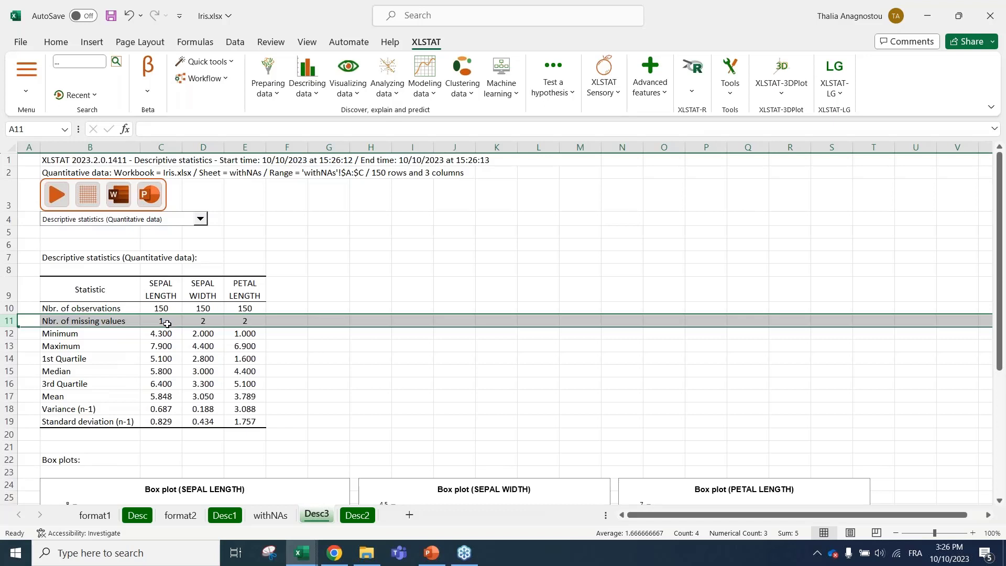
{"action": "left_click_drag", "start_coordinate": [164, 321], "coordinate": [241, 320]}
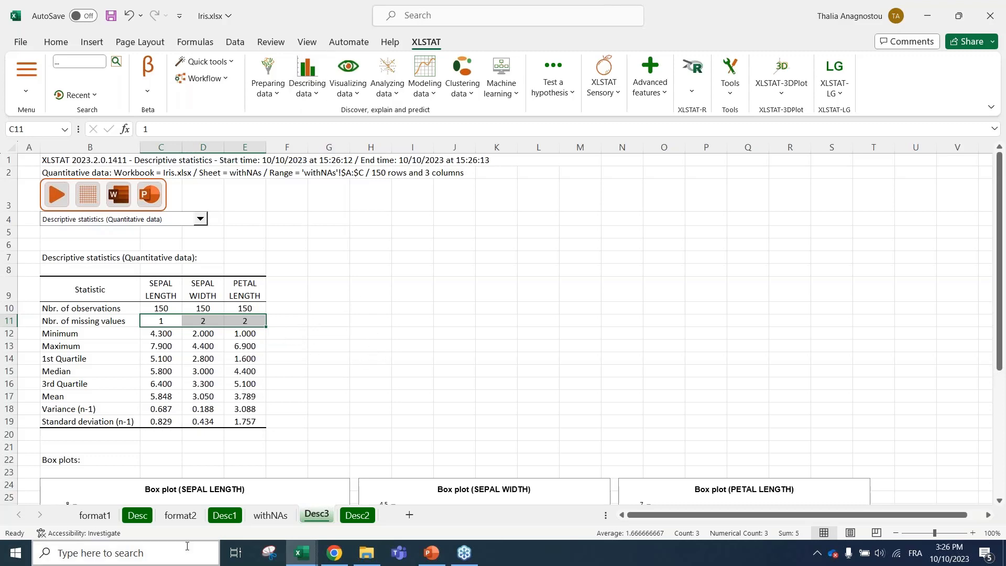
Step: Start the Missing data feature on the withNAs sheet with columns C to E as quantitative data
{"action": "left_click", "coordinate": [270, 515]}
{"action": "left_click", "coordinate": [268, 79]}
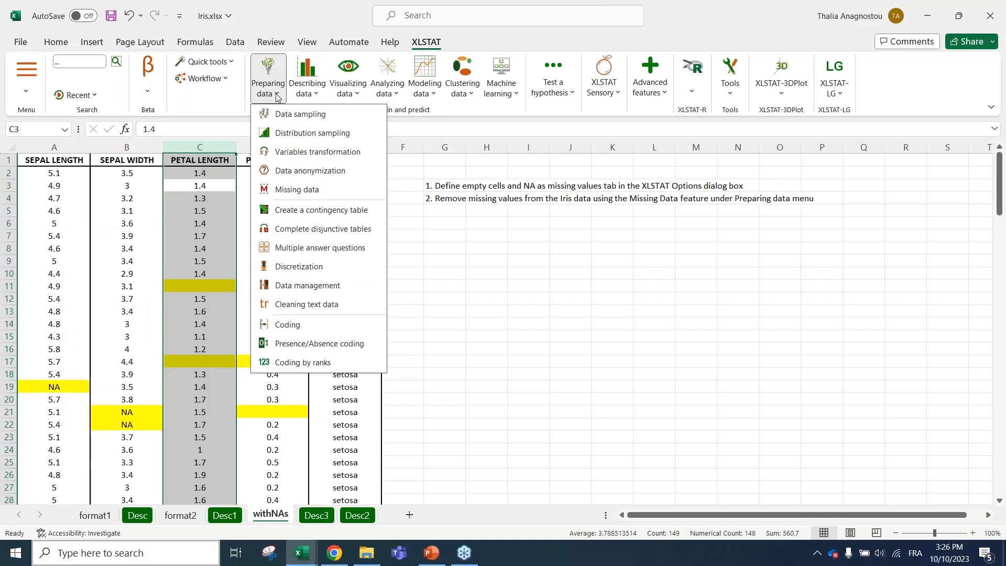
{"action": "left_click", "coordinate": [297, 189]}
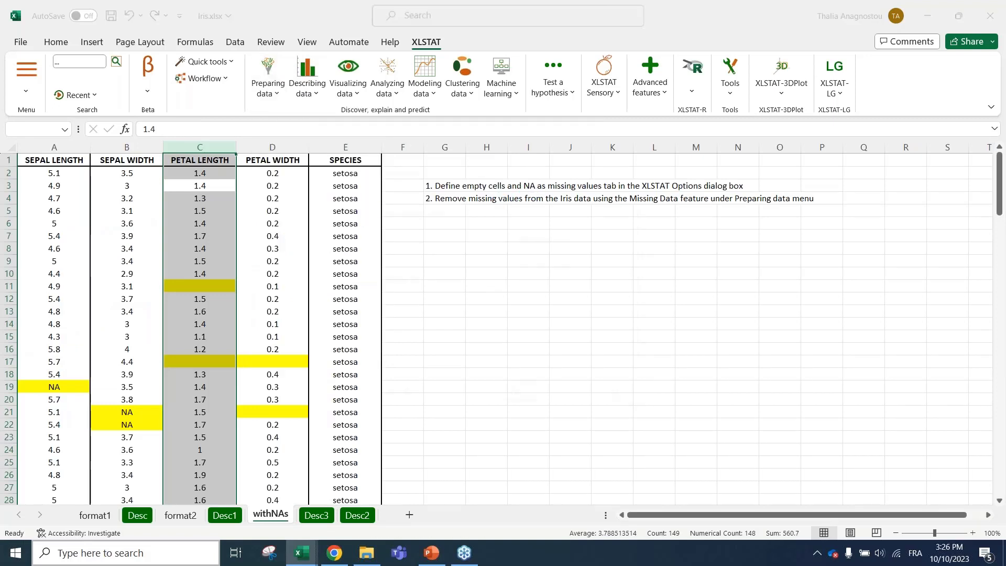
{"action": "left_click_drag", "start_coordinate": [470, 139], "coordinate": [502, 185]}
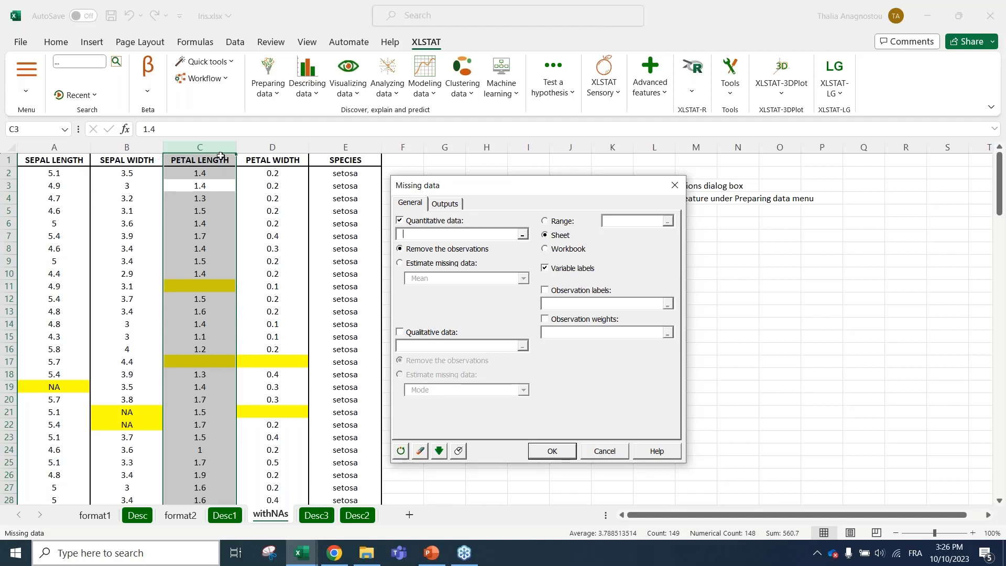
{"action": "left_click_drag", "start_coordinate": [220, 148], "coordinate": [335, 148]}
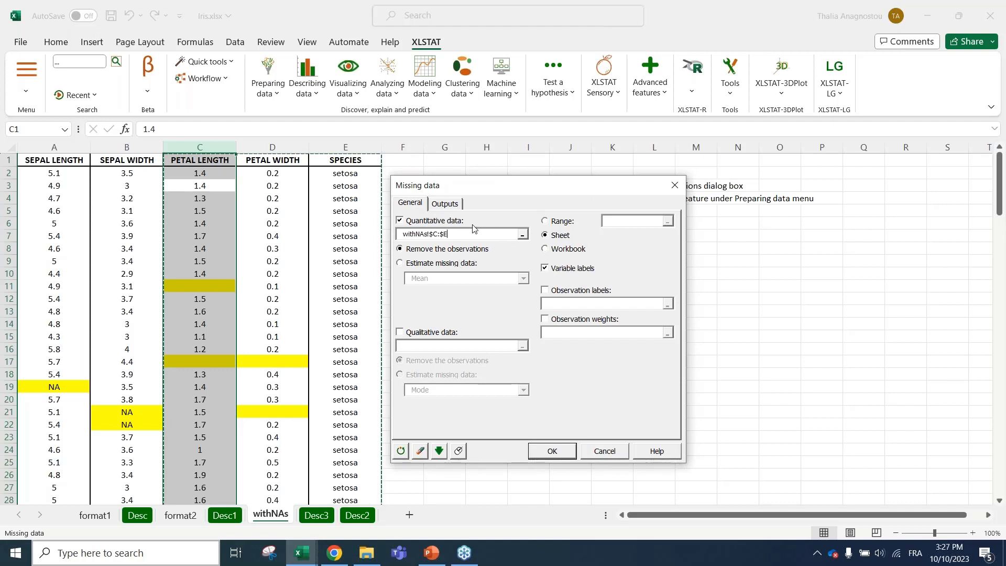
Step: Review the estimation methods offered for missing quantitative and qualitative data, and cancel the Missing data setup
{"action": "left_click", "coordinate": [461, 263]}
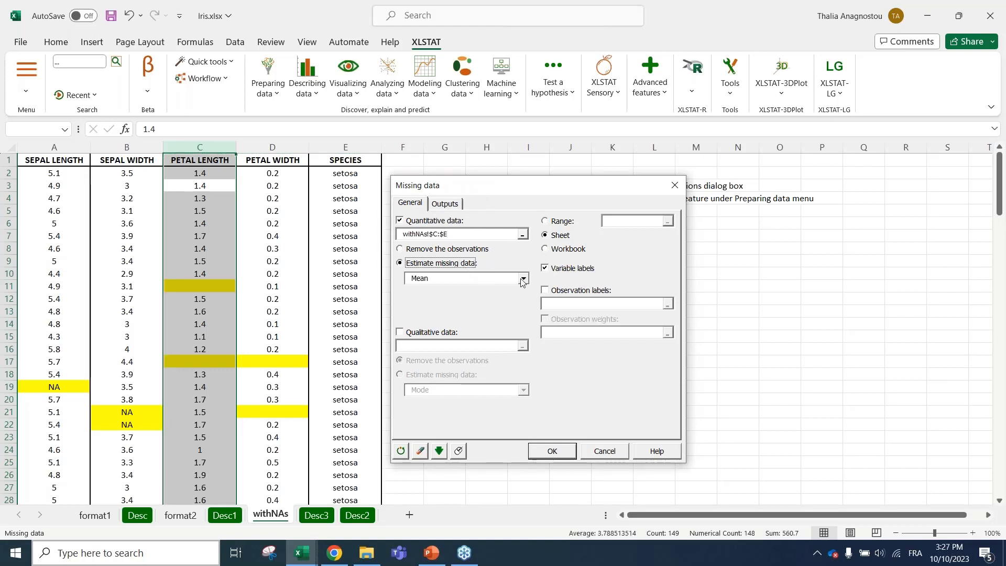
{"action": "left_click", "coordinate": [523, 278]}
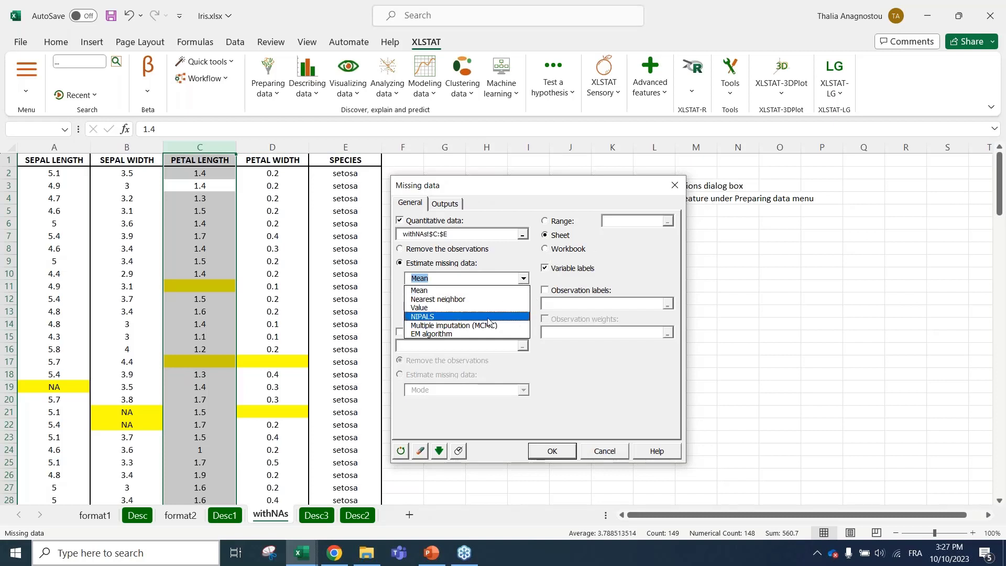
{"action": "left_click", "coordinate": [414, 340]}
{"action": "left_click", "coordinate": [414, 337]}
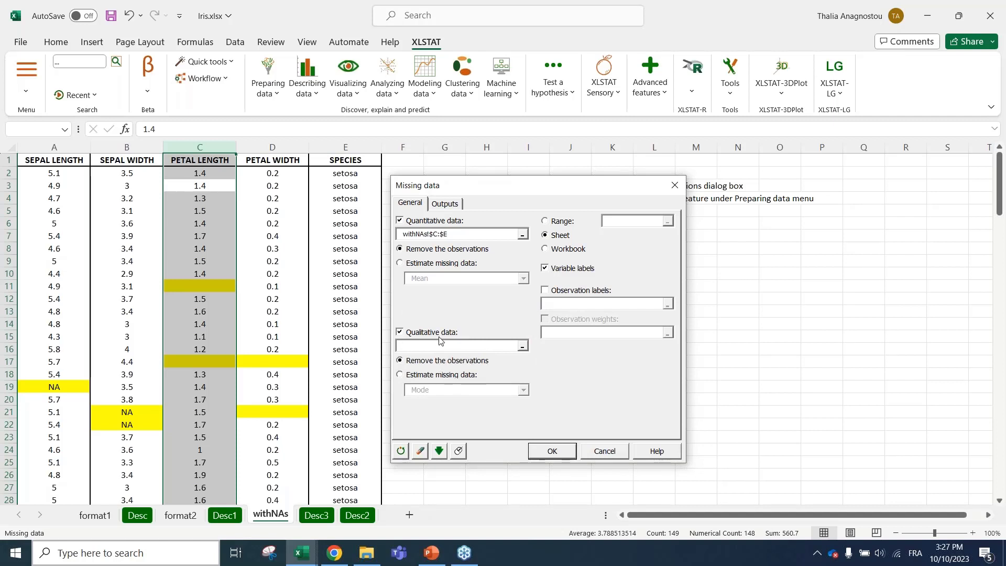
{"action": "left_click", "coordinate": [467, 375]}
{"action": "left_click", "coordinate": [524, 391]}
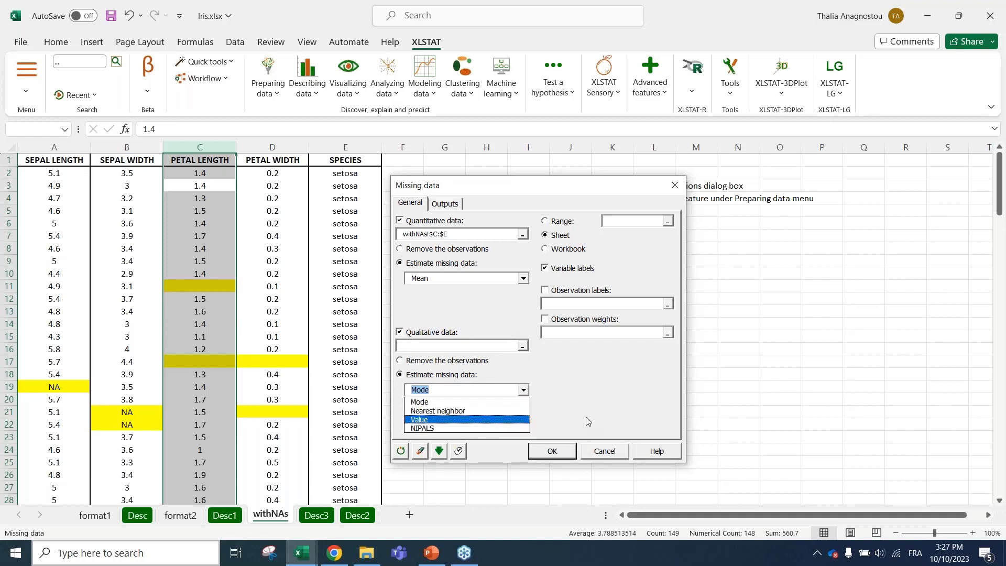
{"action": "left_click", "coordinate": [582, 382]}
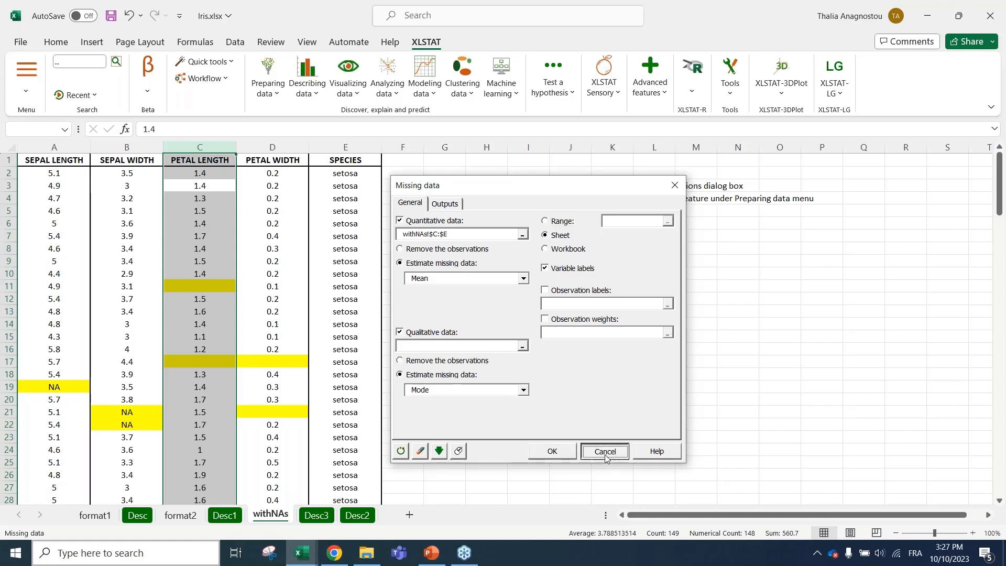
{"action": "left_click", "coordinate": [604, 451]}
Step: Switch to the PowerPoint presentation and show the slide on missing data options in full screen
{"action": "left_click", "coordinate": [431, 552]}
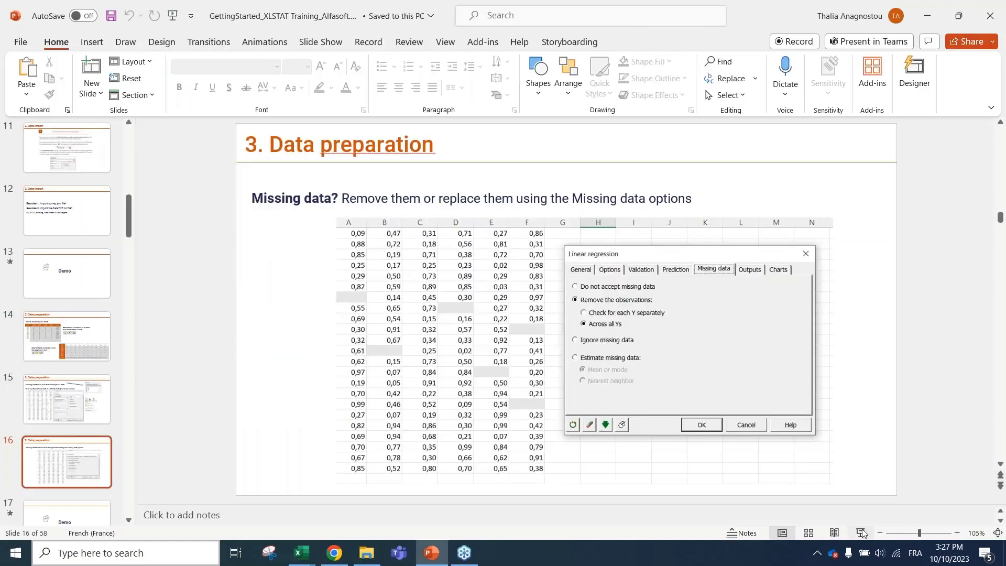
{"action": "left_click", "coordinate": [784, 533]}
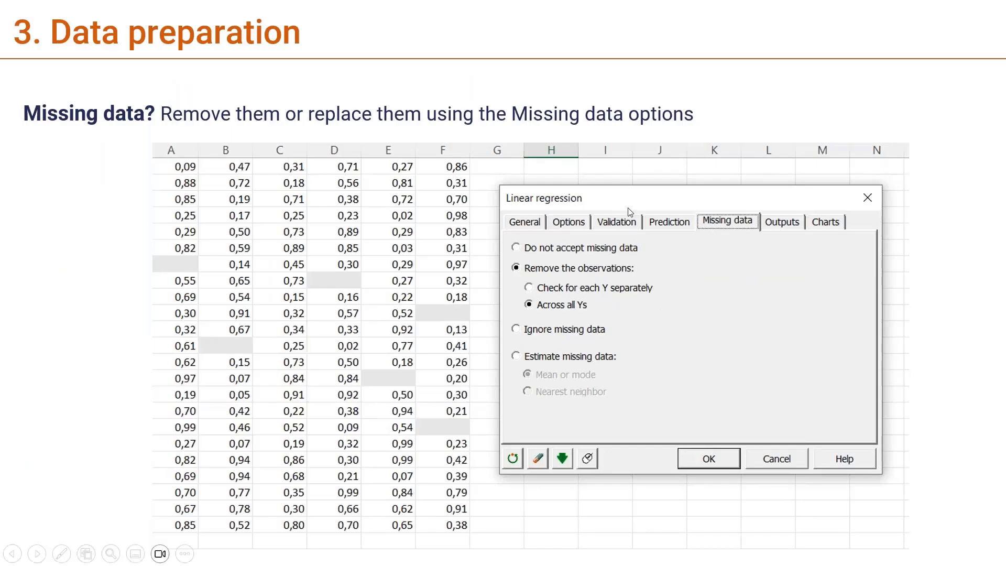
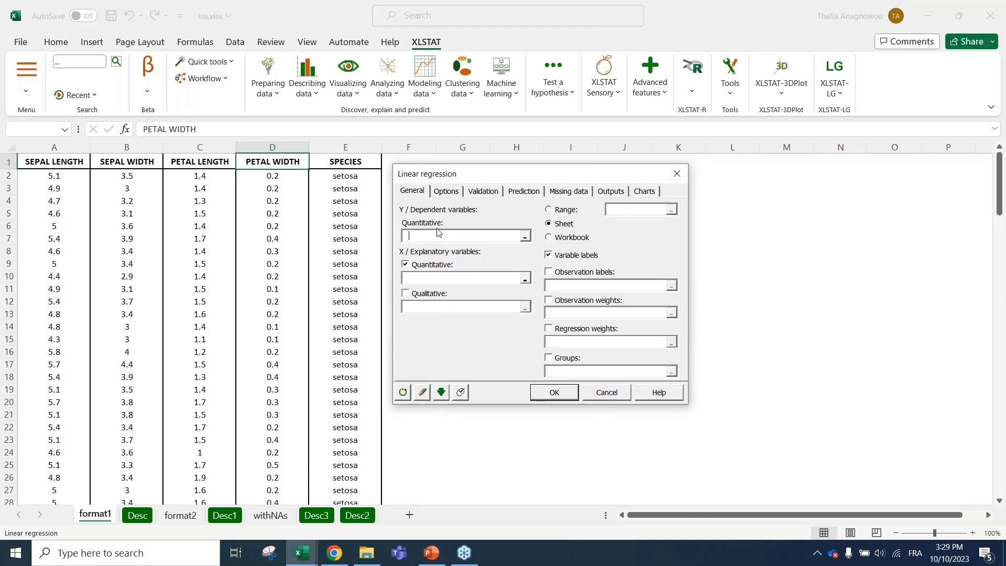
Step: Toggle the quantitative and qualitative explanatory variables in the regression dialog to compare linear regression, ANOVA and ANCOVA setups
{"action": "left_click", "coordinate": [405, 265]}
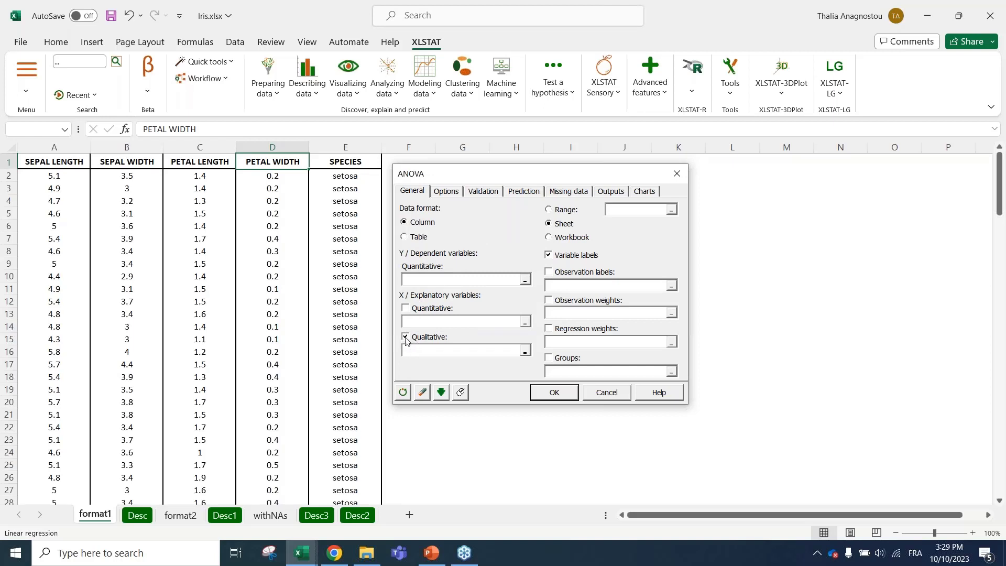
{"action": "left_click", "coordinate": [406, 309]}
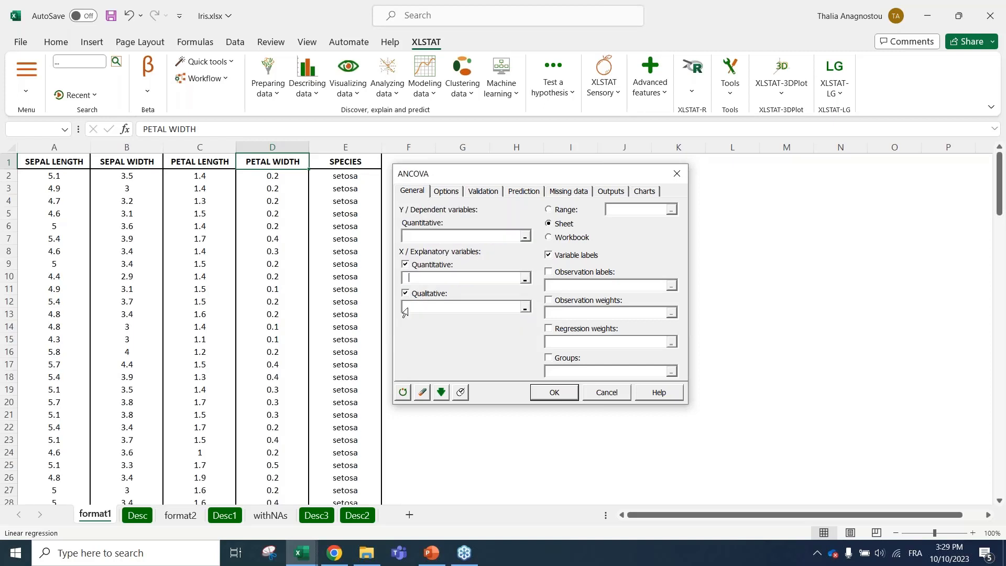
{"action": "left_click", "coordinate": [571, 272]}
{"action": "left_click", "coordinate": [557, 273]}
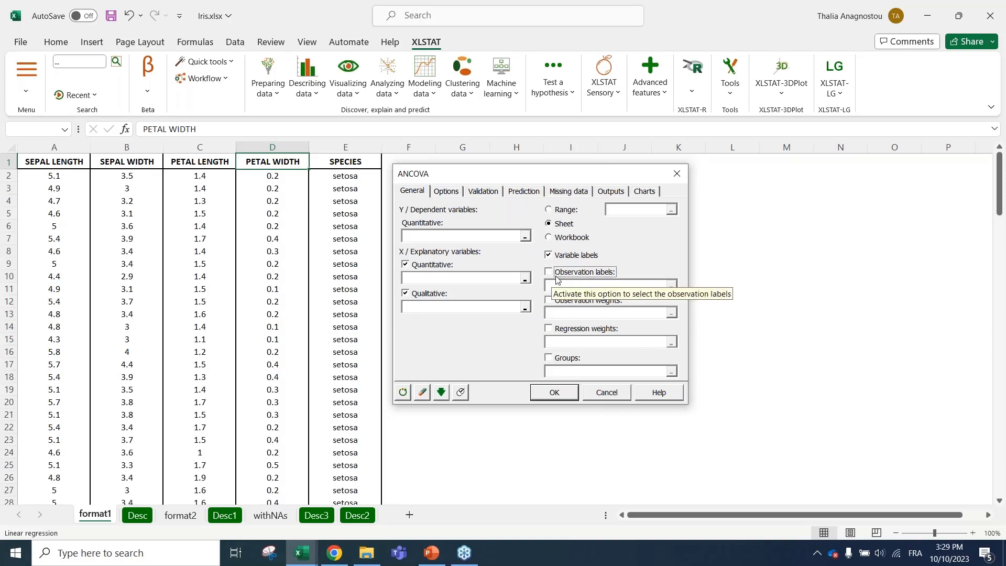
{"action": "left_click", "coordinate": [431, 236]}
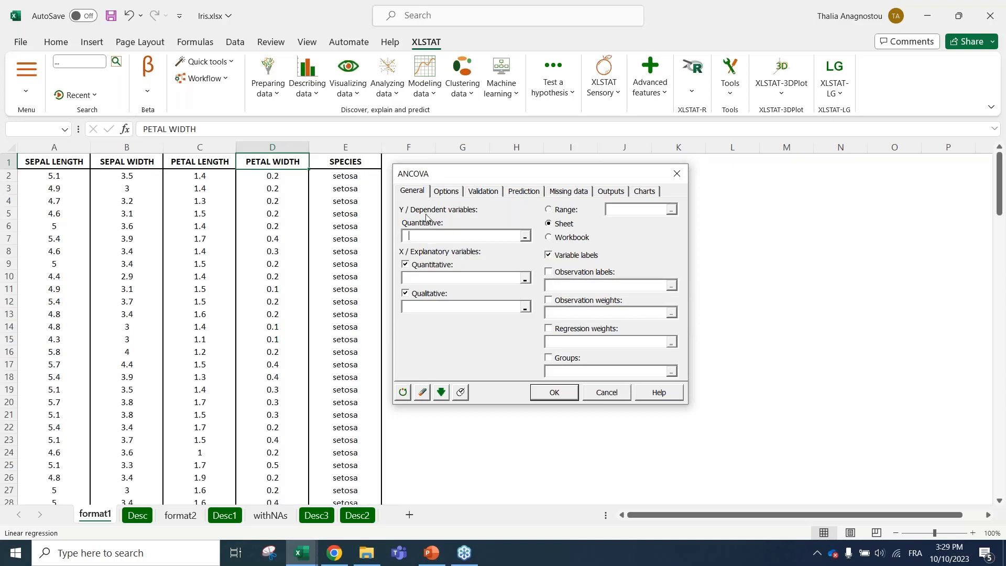
{"action": "left_click", "coordinate": [405, 265]}
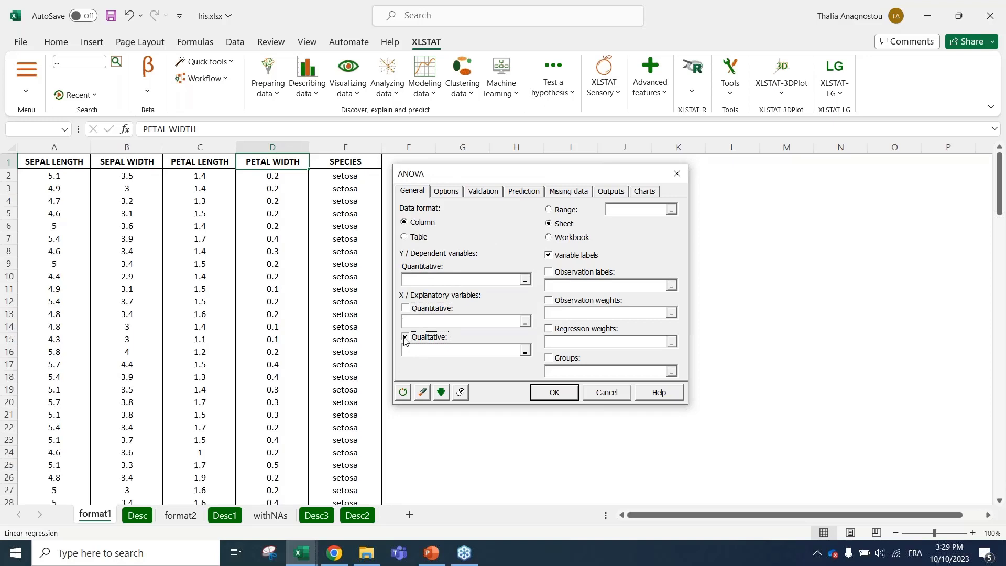
{"action": "left_click", "coordinate": [406, 307]}
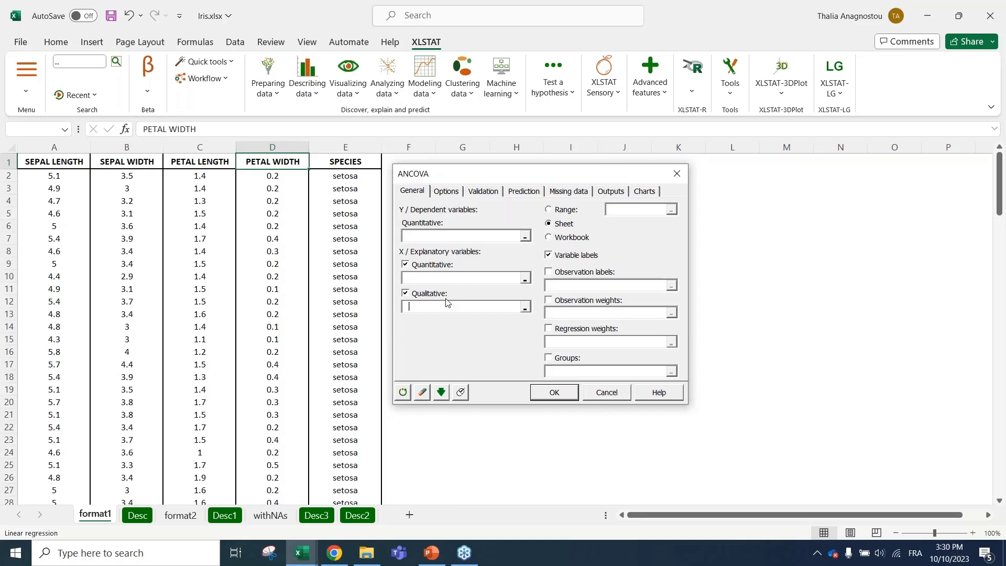
{"action": "left_click", "coordinate": [417, 295]}
{"action": "left_click", "coordinate": [441, 279]}
Step: Try format1 column D as the dependent variable and column A as the quantitative explanatory variable, and close the regression setup without running it
{"action": "left_click", "coordinate": [527, 241]}
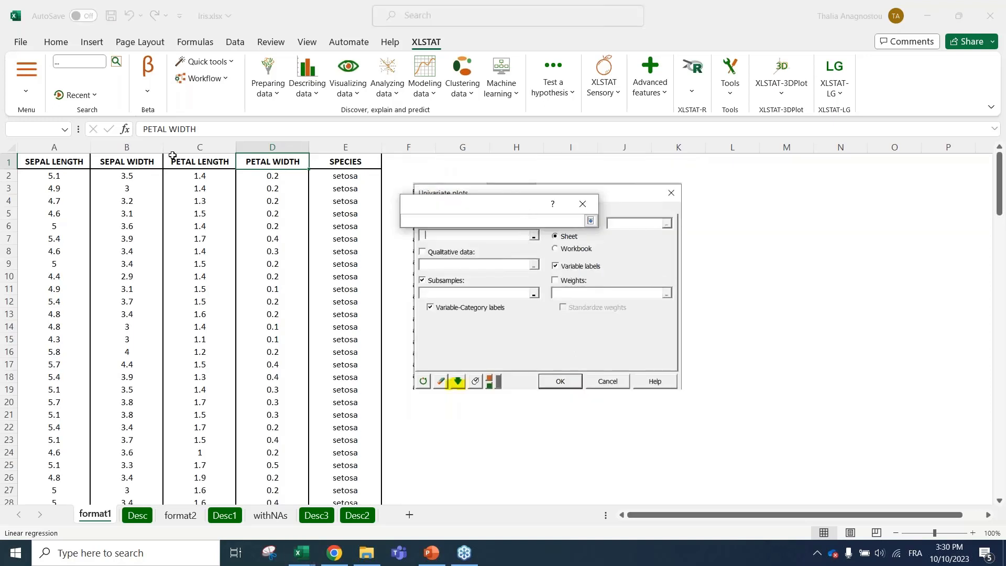
{"action": "left_click", "coordinate": [268, 146]}
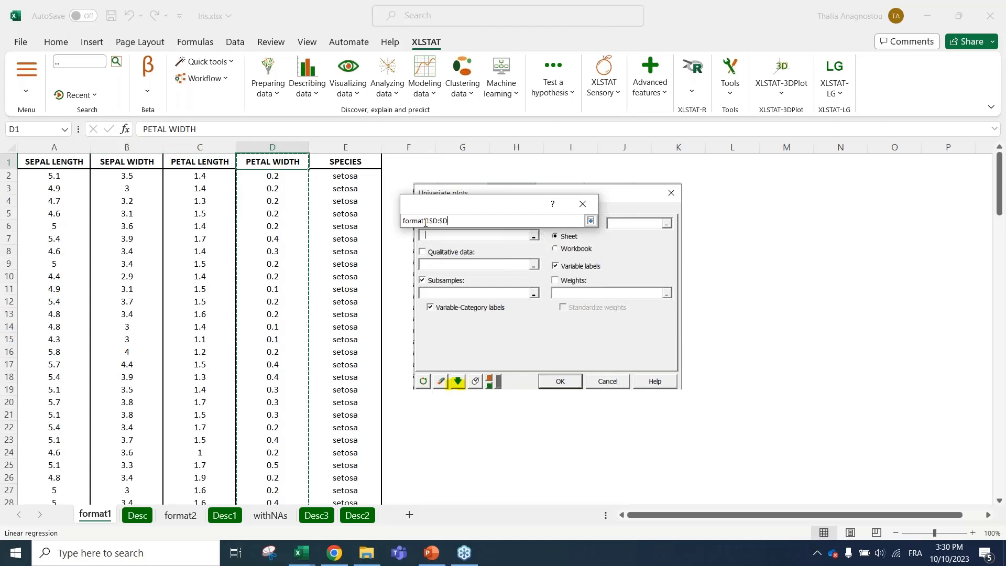
{"action": "key", "text": "Return"}
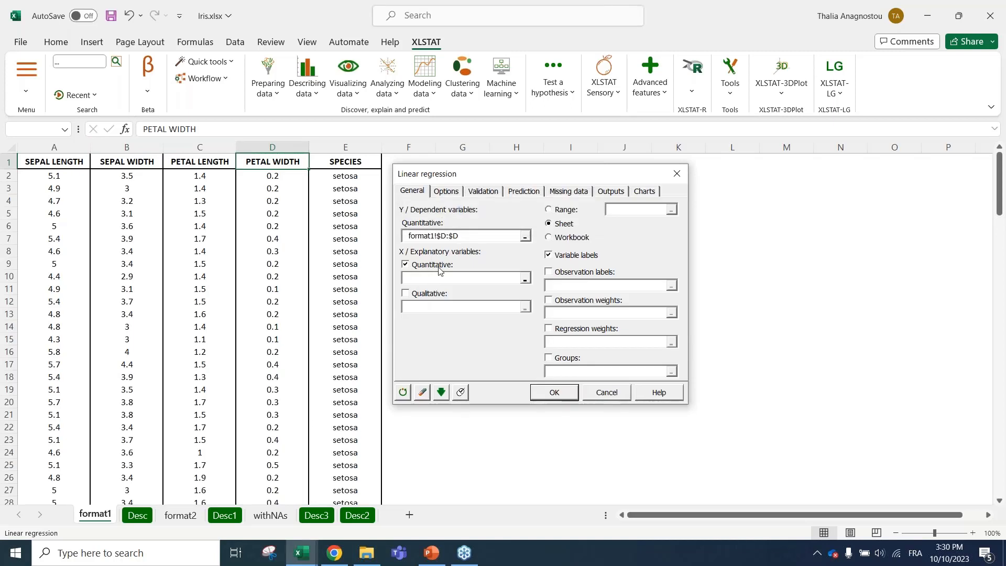
{"action": "left_click", "coordinate": [446, 273]}
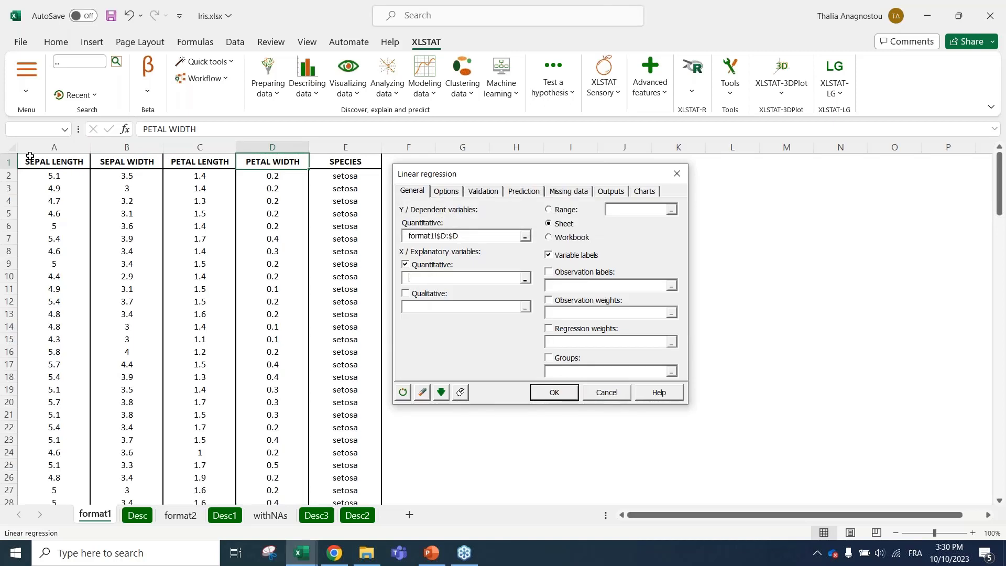
{"action": "left_click", "coordinate": [60, 148]}
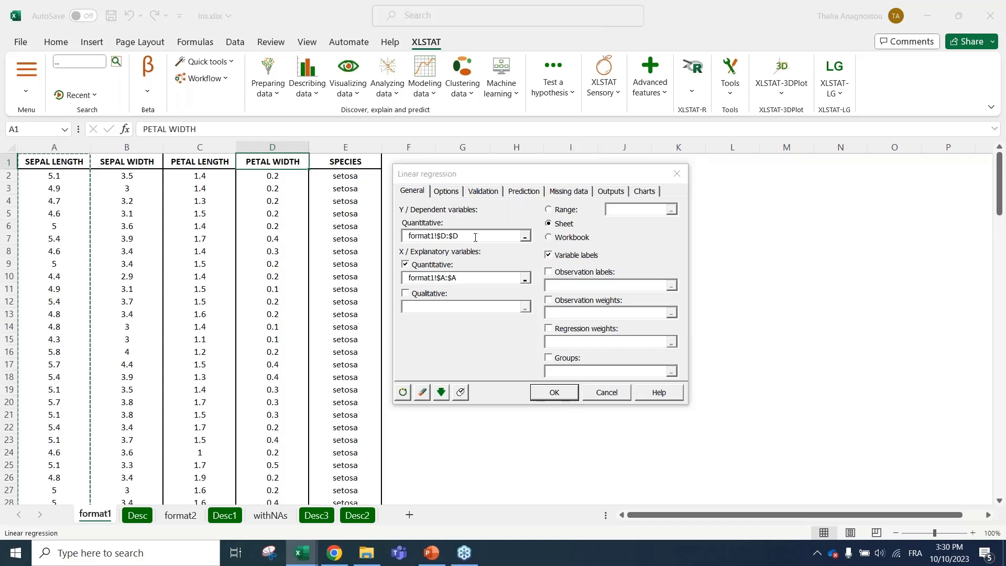
{"action": "left_click", "coordinate": [423, 393]}
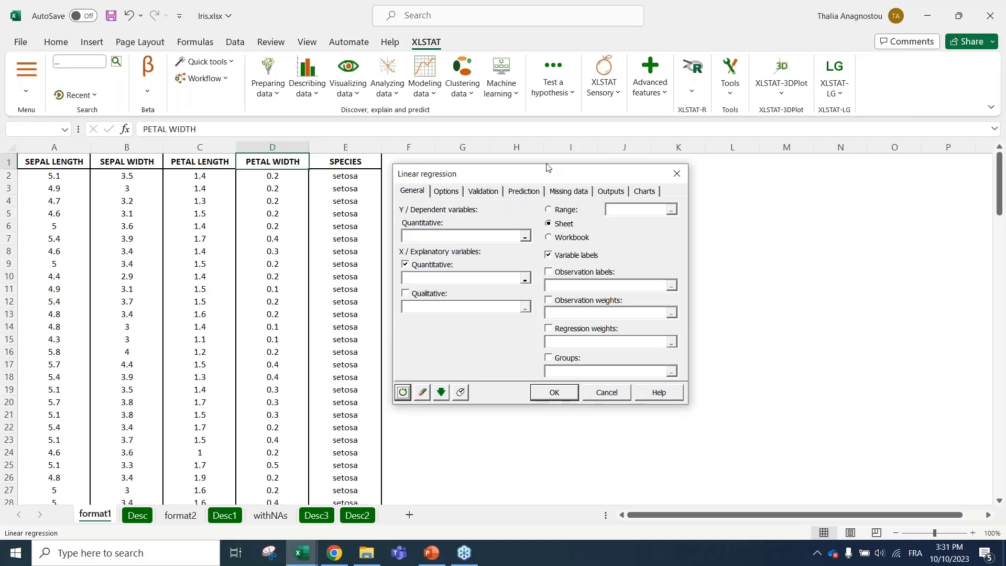
{"action": "left_click", "coordinate": [675, 175]}
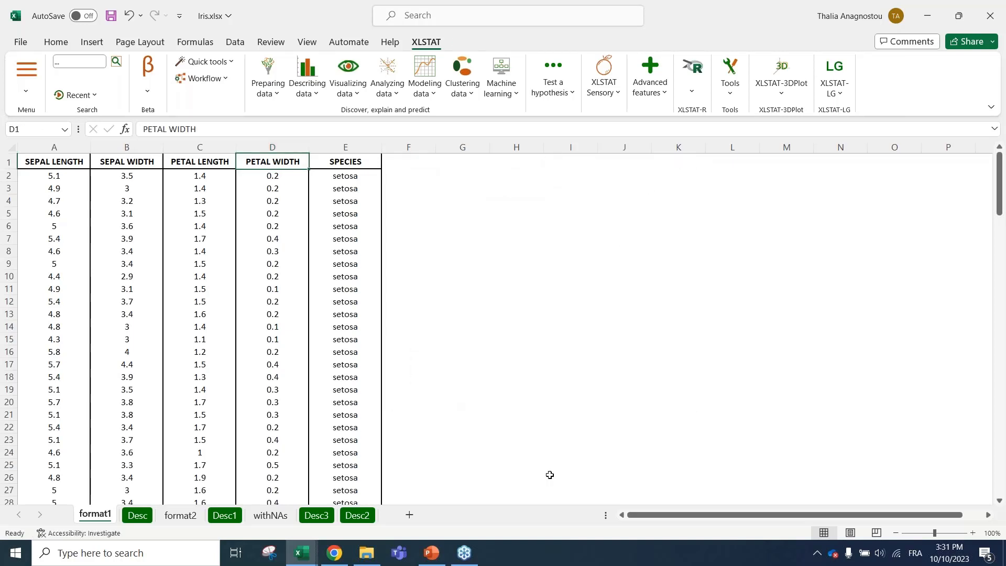
{"action": "left_click", "coordinate": [498, 397]}
{"action": "key", "text": "Right"}
{"action": "key", "text": "Right"}
{"action": "key", "text": "Right"}
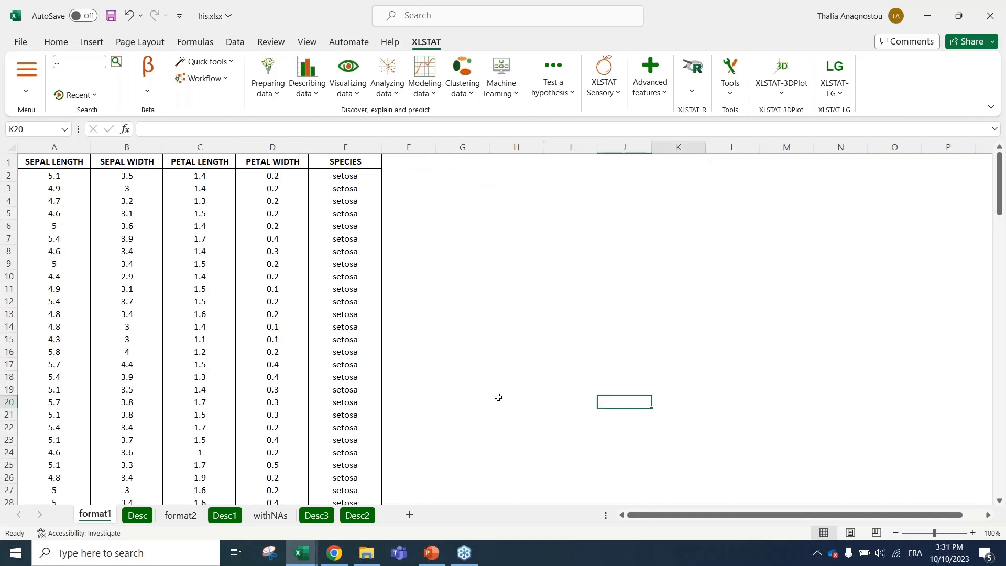
{"action": "key", "text": "Right"}
{"action": "key", "text": "Right"}
{"action": "key", "text": "Right"}
{"action": "key", "text": "Right"}
{"action": "key", "text": "Right"}
{"action": "key", "text": "Right"}
{"action": "scroll", "coordinate": [791, 137], "scroll_direction": "right", "scroll_amount": 8}
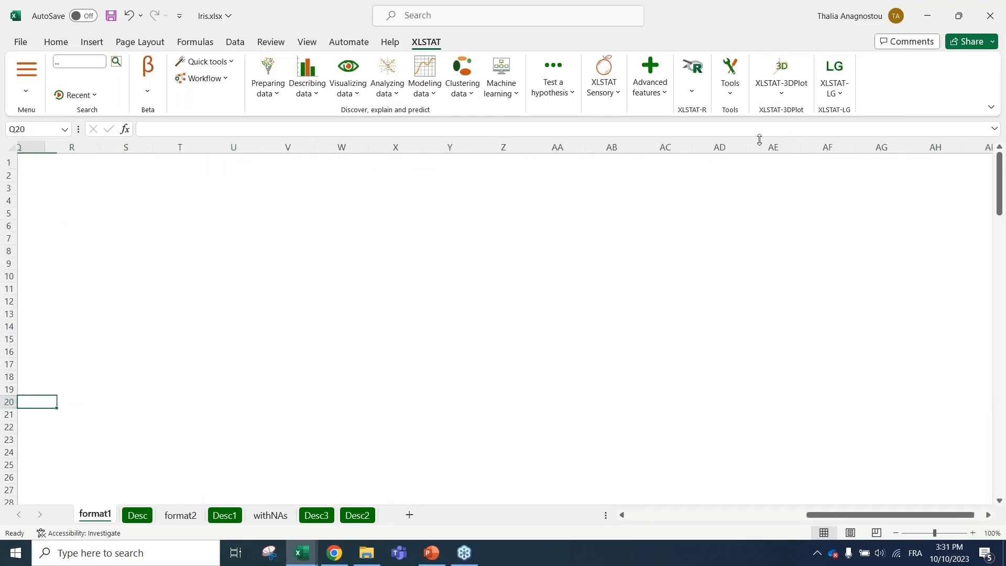
{"action": "key", "text": "Left"}
{"action": "key", "text": "Left"}
{"action": "key", "text": "Left"}
{"action": "key", "text": "Left"}
{"action": "key", "text": "Left"}
{"action": "key", "text": "Left"}
{"action": "key", "text": "Left"}
{"action": "key", "text": "Left"}
{"action": "key", "text": "Left"}
{"action": "key", "text": "Left"}
{"action": "key", "text": "Left"}
{"action": "key", "text": "Left"}
{"action": "key", "text": "Left"}
{"action": "key", "text": "Left"}
{"action": "key", "text": "Left"}
{"action": "key", "text": "Left"}
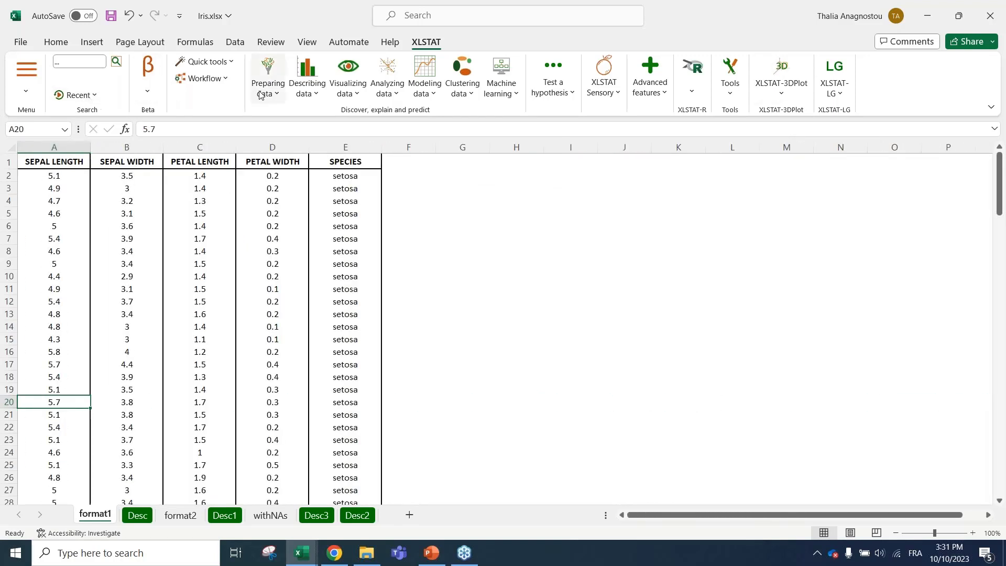
Step: Try list-based variable selection in the recently used Linear regression, clear the preselected dependent variables, and close the setup
{"action": "left_click", "coordinate": [76, 95]}
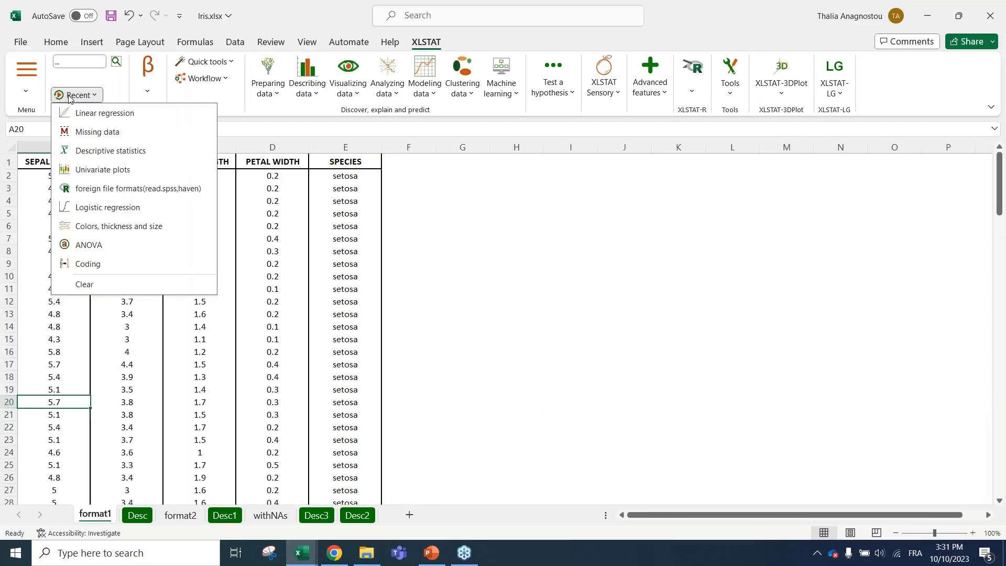
{"action": "left_click", "coordinate": [88, 113]}
{"action": "left_click_drag", "start_coordinate": [438, 160], "coordinate": [471, 194]}
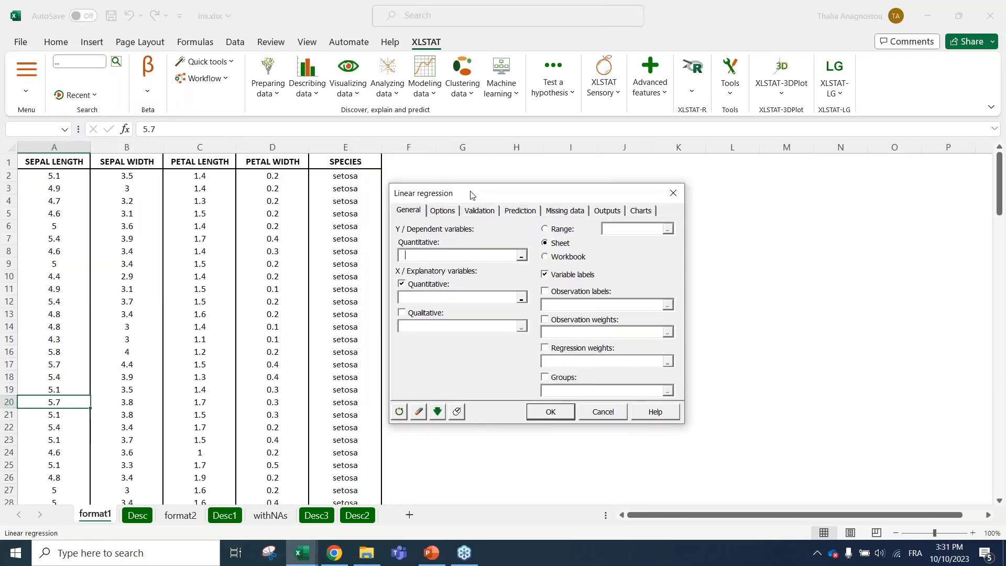
{"action": "left_click", "coordinate": [459, 417]}
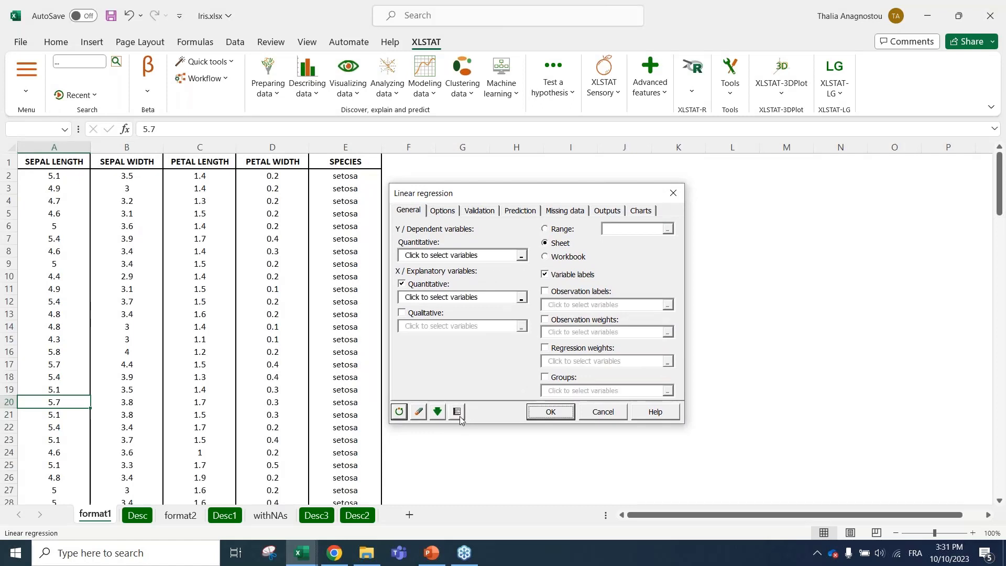
{"action": "left_click", "coordinate": [473, 255]}
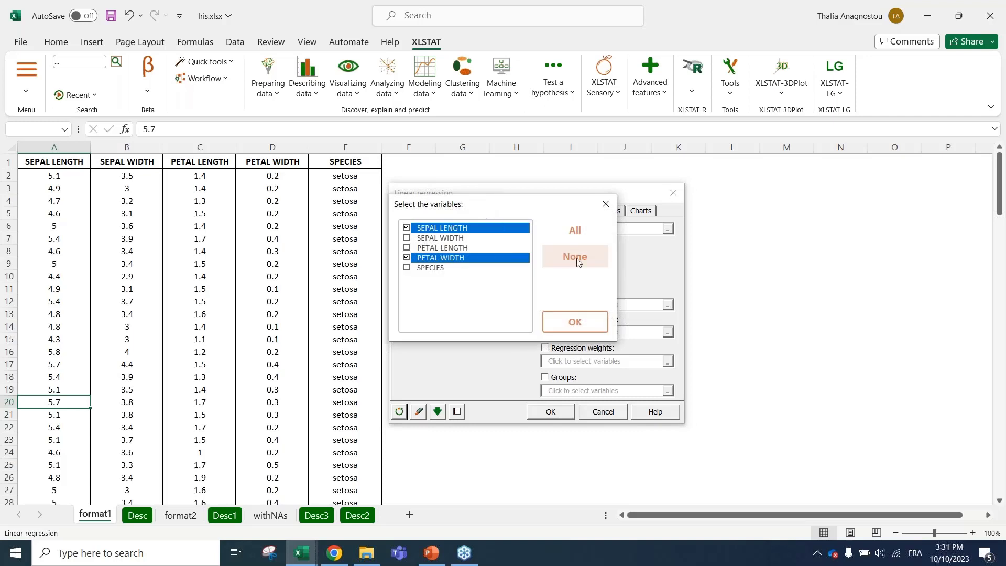
{"action": "left_click", "coordinate": [577, 262]}
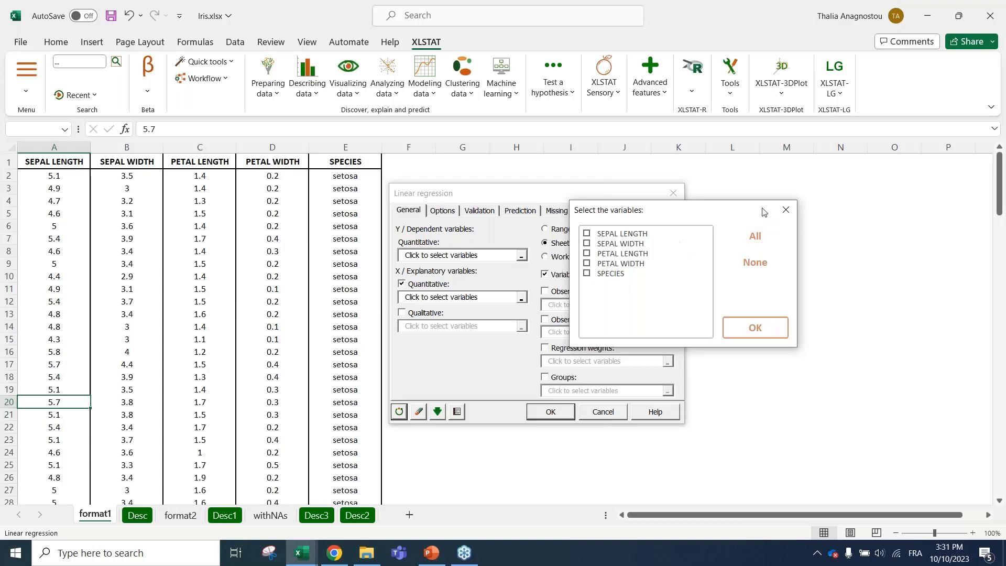
{"action": "left_click", "coordinate": [781, 209]}
{"action": "left_click", "coordinate": [673, 192]}
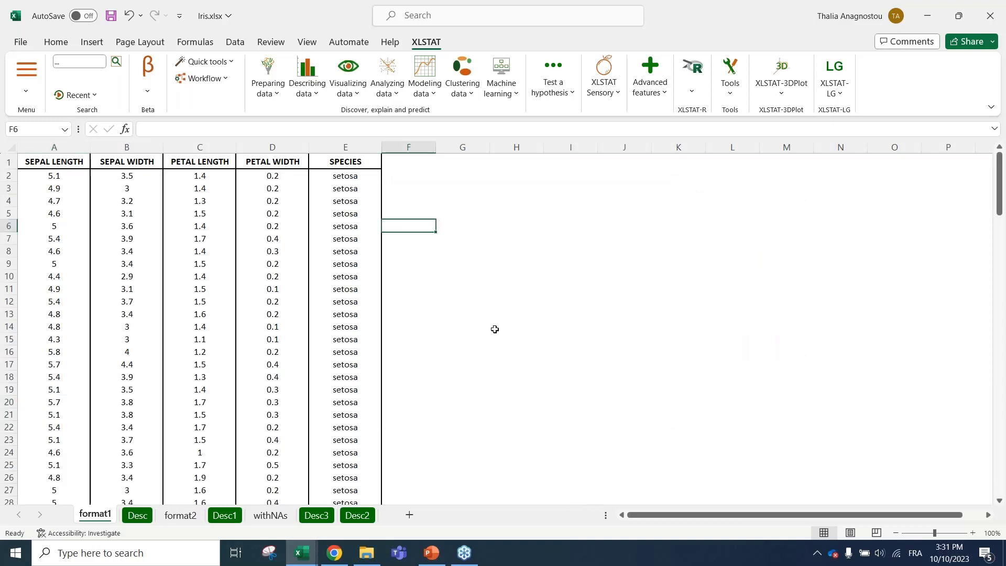
{"action": "left_click", "coordinate": [519, 215]}
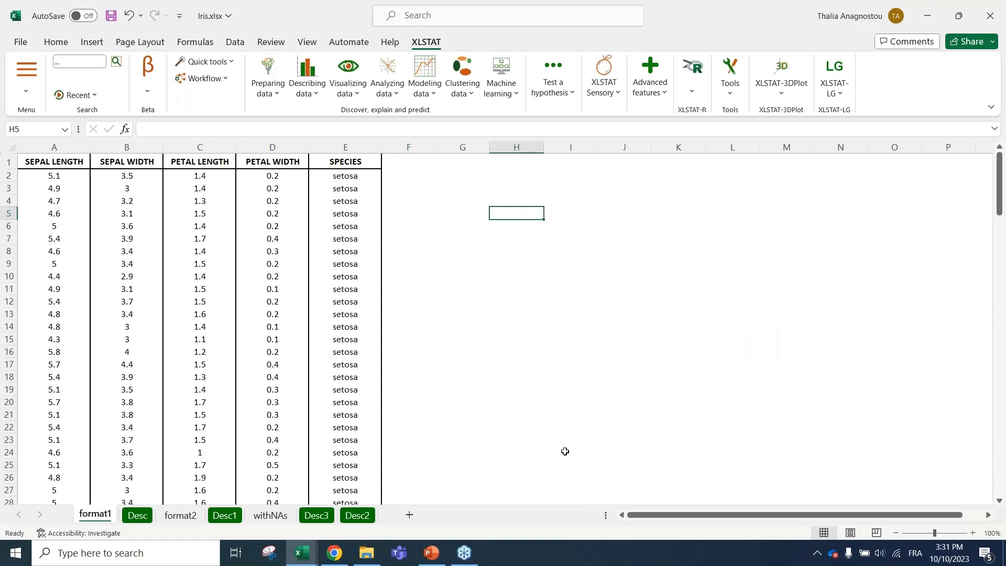
{"action": "left_click", "coordinate": [196, 264]}
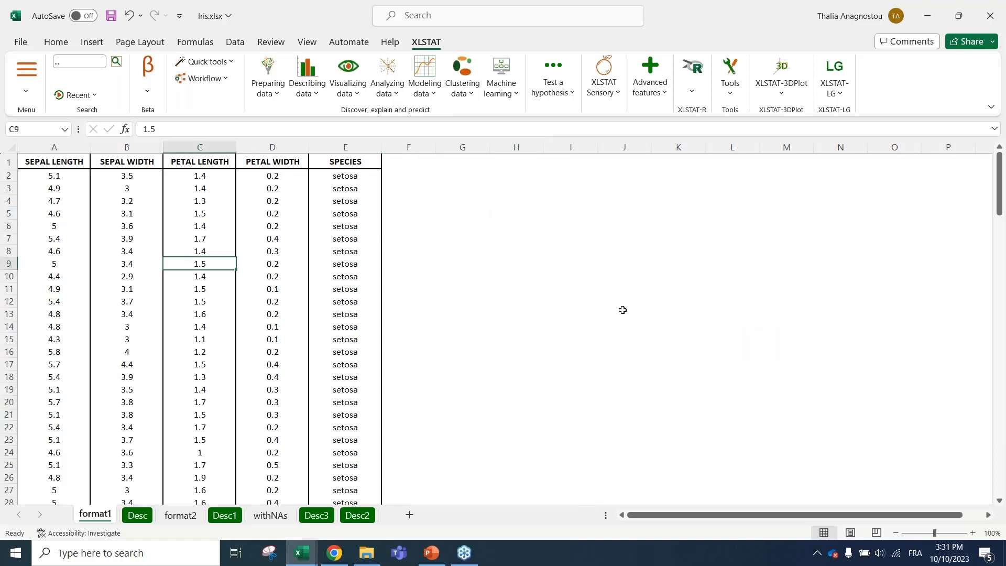
{"action": "left_click", "coordinate": [194, 516]}
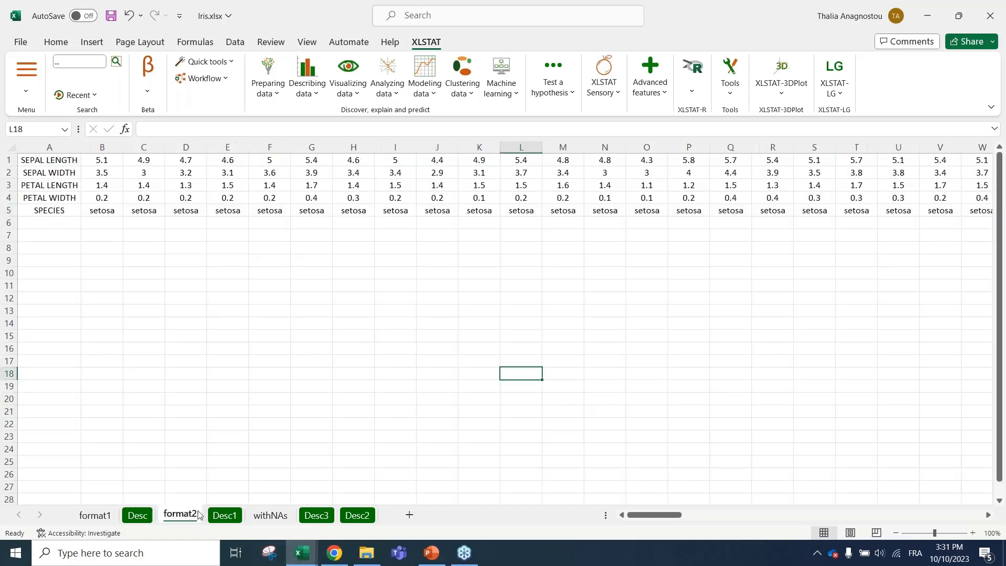
{"action": "left_click", "coordinate": [225, 516]}
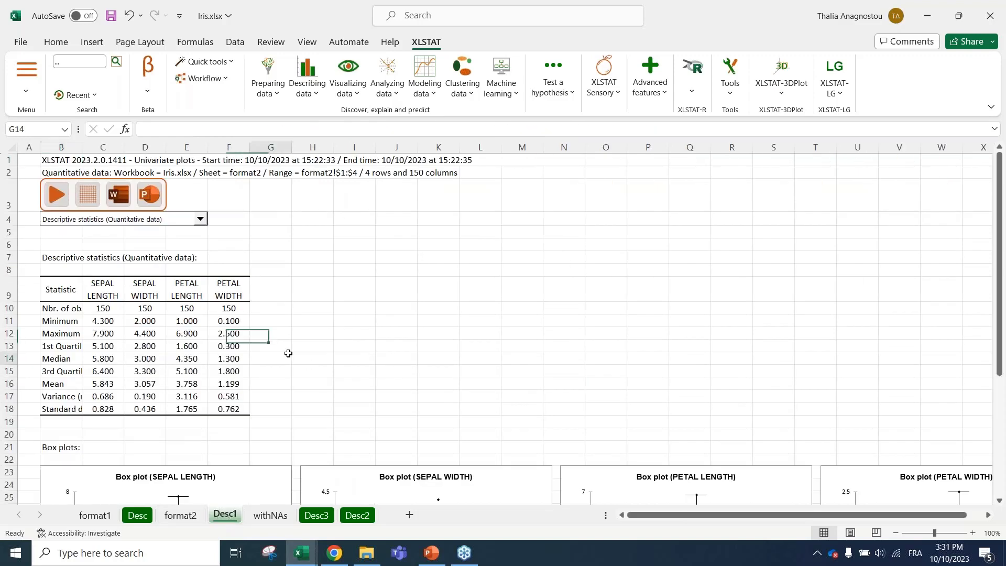
{"action": "left_click", "coordinate": [151, 516]}
{"action": "left_click", "coordinate": [92, 519]}
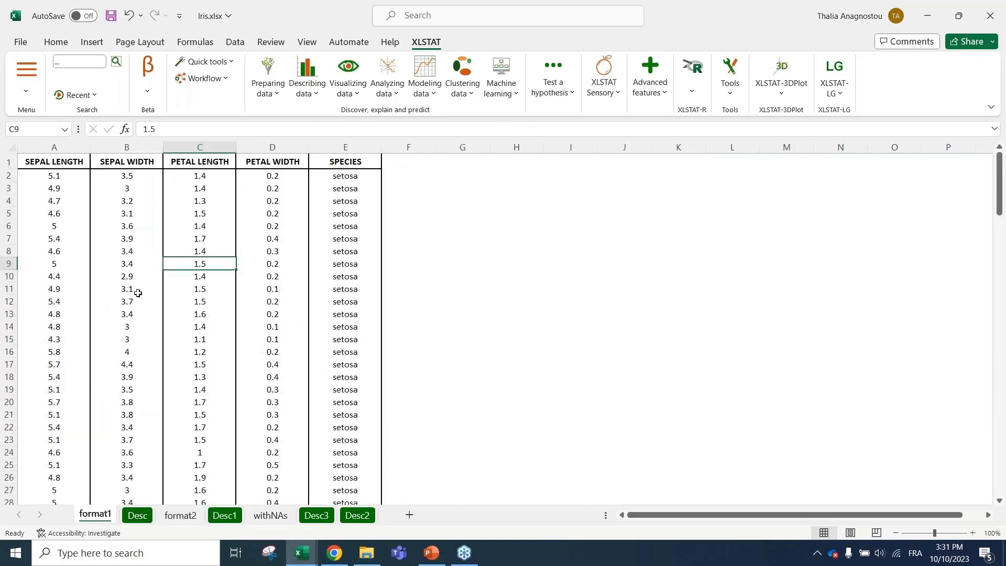
Step: Start a linear regression on format1, switch to list-based variable selection, and choose SEPAL LENGTH as the quantitative dependent variable
{"action": "left_click", "coordinate": [126, 215]}
{"action": "left_click", "coordinate": [424, 88]}
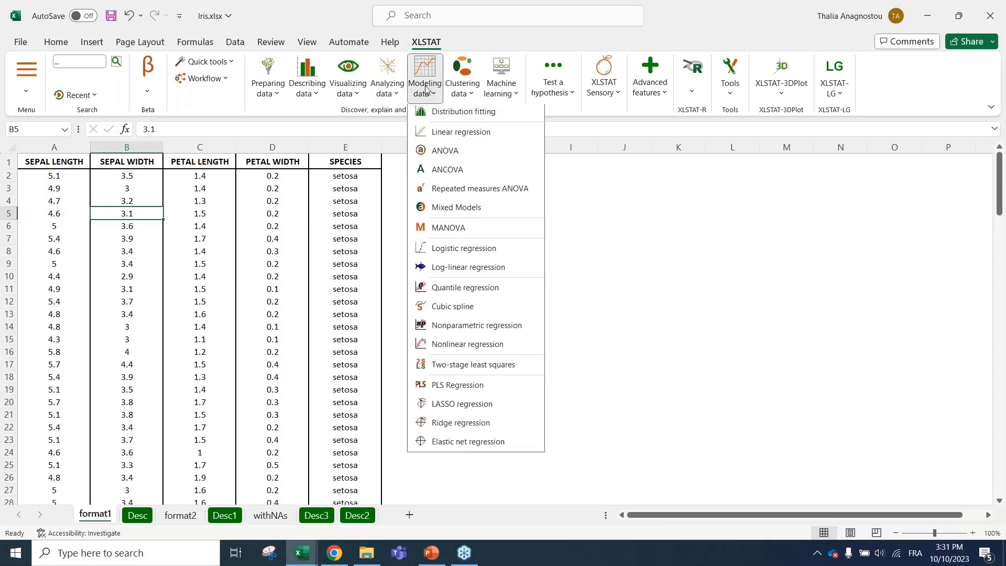
{"action": "left_click", "coordinate": [435, 134]}
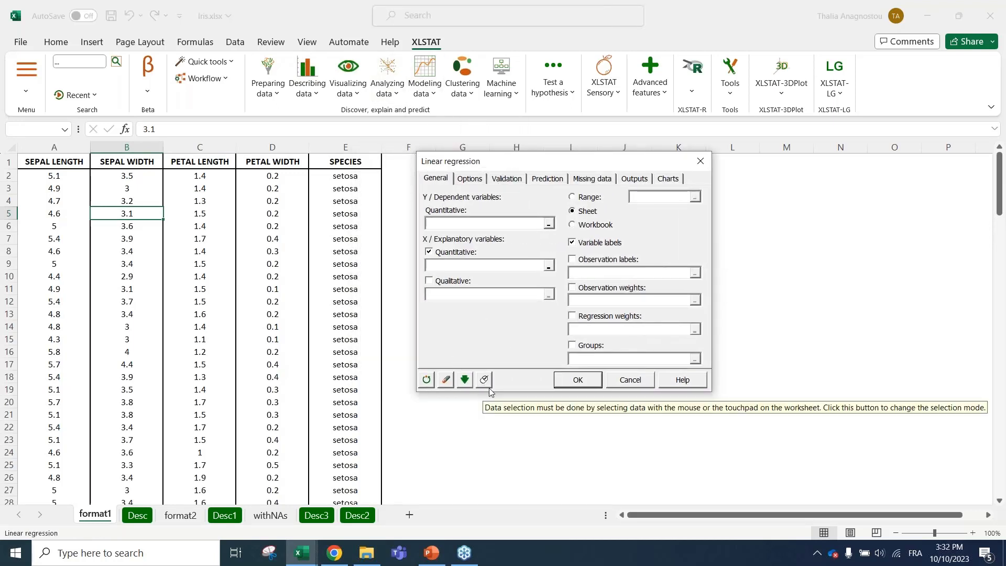
{"action": "left_click", "coordinate": [484, 380]}
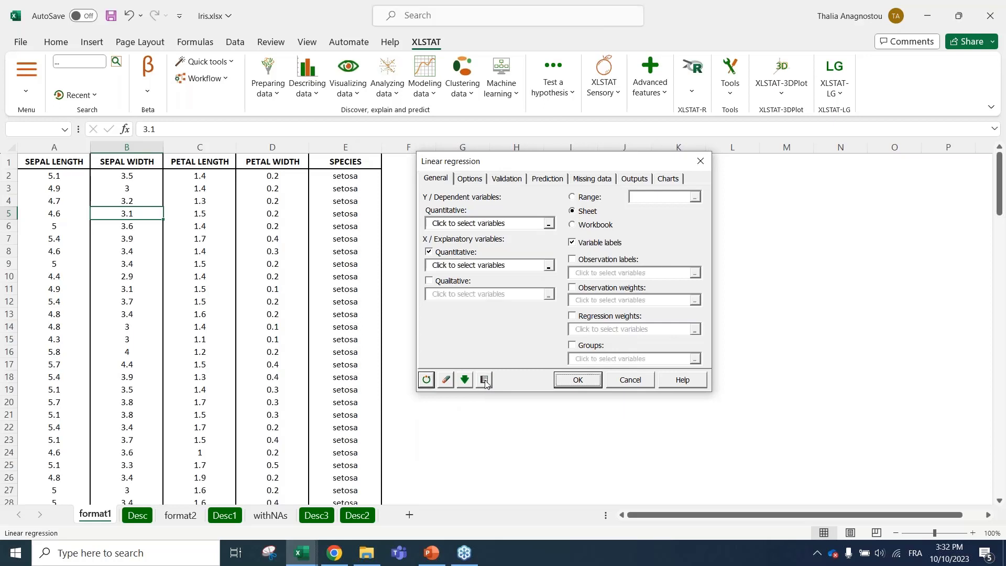
{"action": "left_click", "coordinate": [522, 225]}
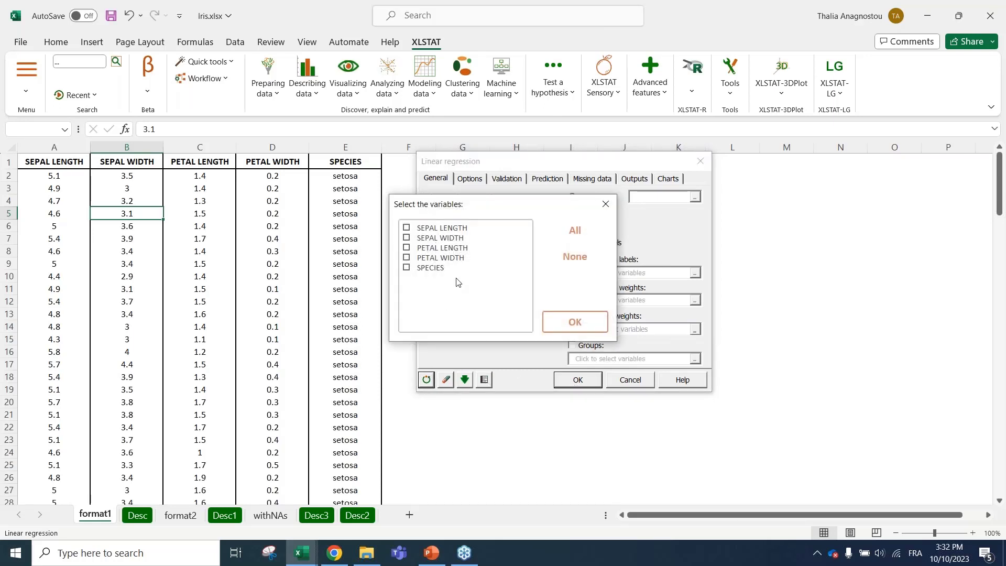
{"action": "left_click", "coordinate": [419, 231]}
{"action": "left_click", "coordinate": [578, 322]}
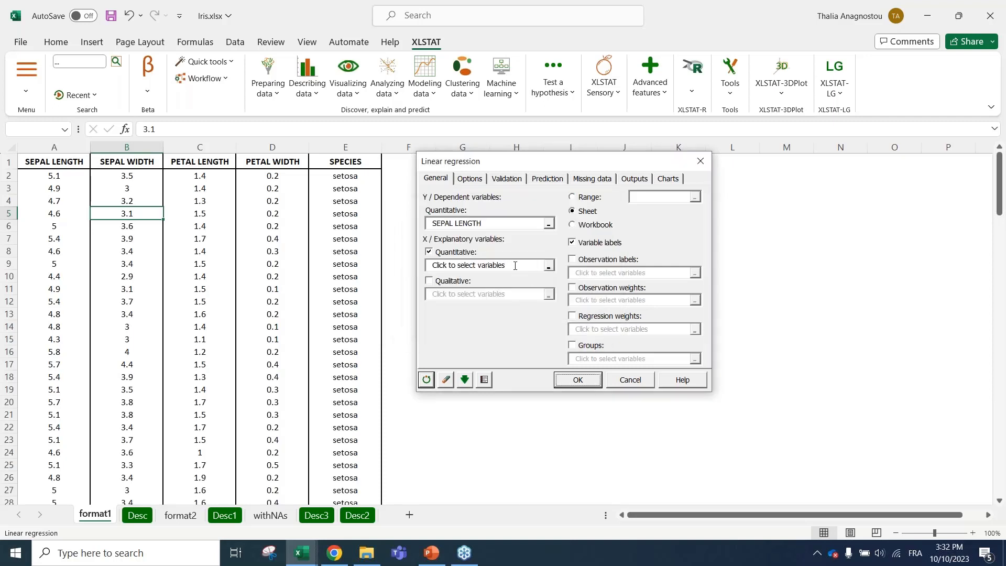
Step: Choose only PETAL WIDTH as the quantitative explanatory variable, and cancel the regression setup
{"action": "left_click", "coordinate": [504, 266]}
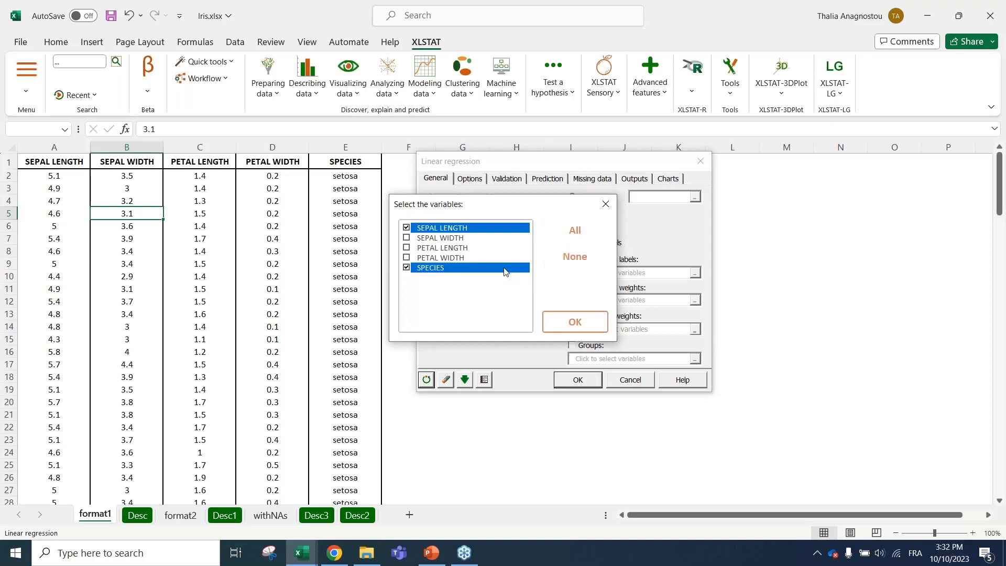
{"action": "left_click", "coordinate": [450, 227]}
{"action": "left_click", "coordinate": [446, 268]}
{"action": "left_click", "coordinate": [445, 258]}
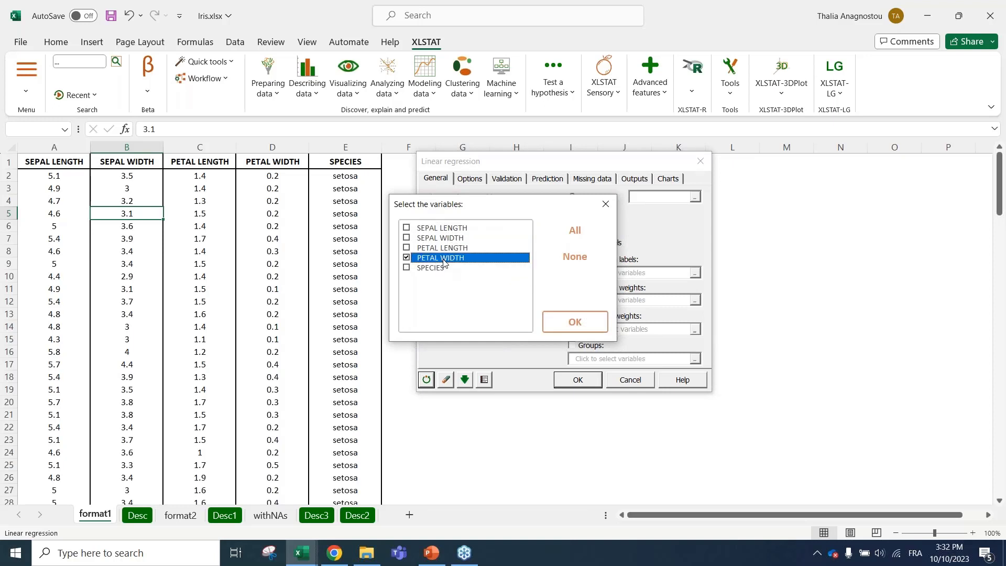
{"action": "left_click", "coordinate": [575, 322]}
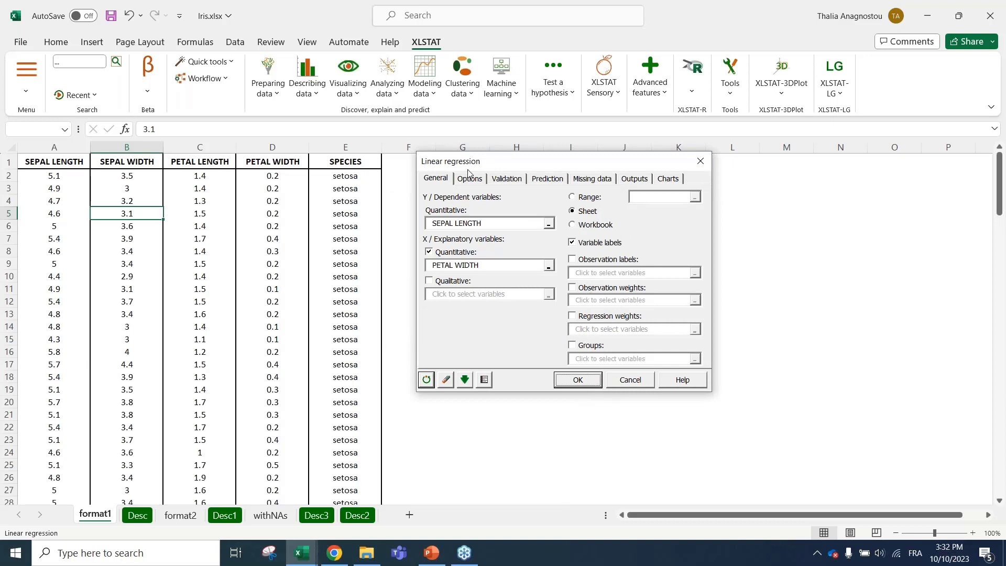
{"action": "left_click", "coordinate": [630, 379]}
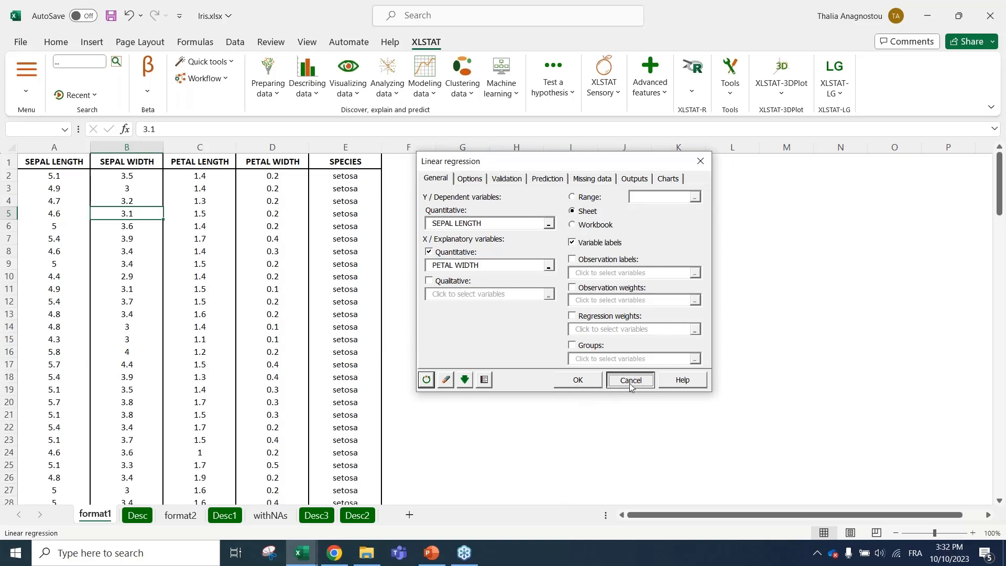
Step: Switch to the PowerPoint presentation and show the slide on choosing the right feature in full screen
{"action": "left_click", "coordinate": [431, 553]}
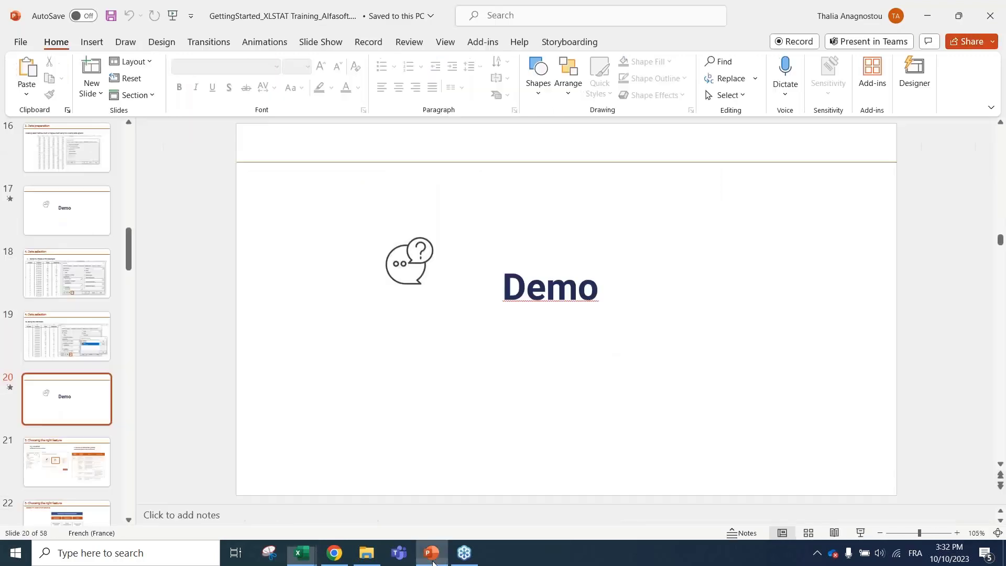
{"action": "left_click", "coordinate": [859, 534]}
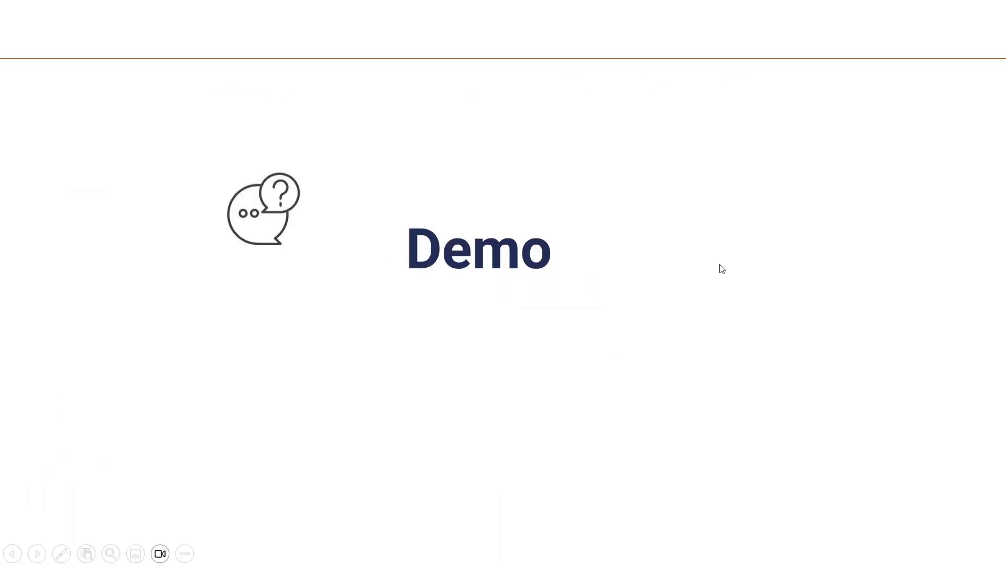
{"action": "left_click", "coordinate": [721, 269]}
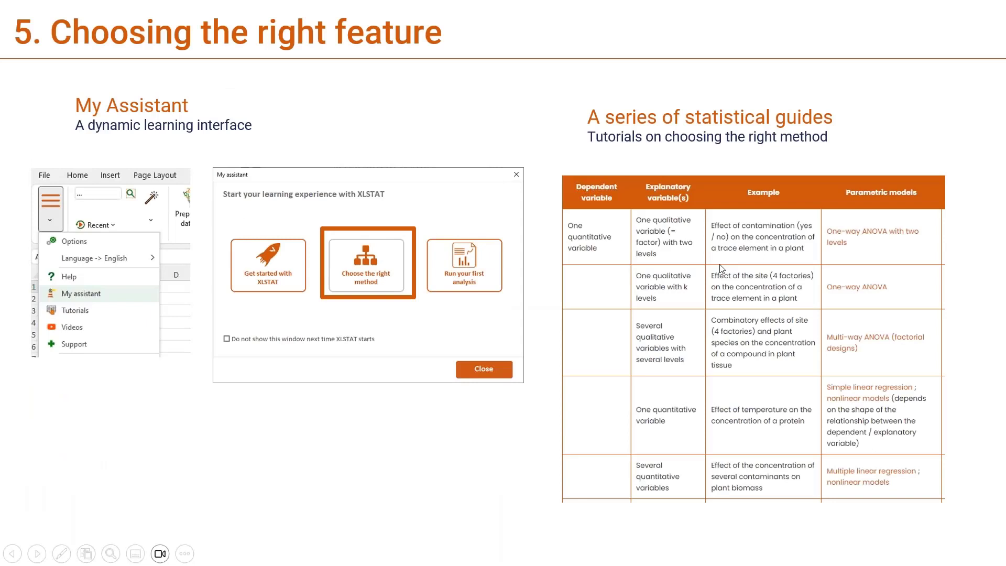
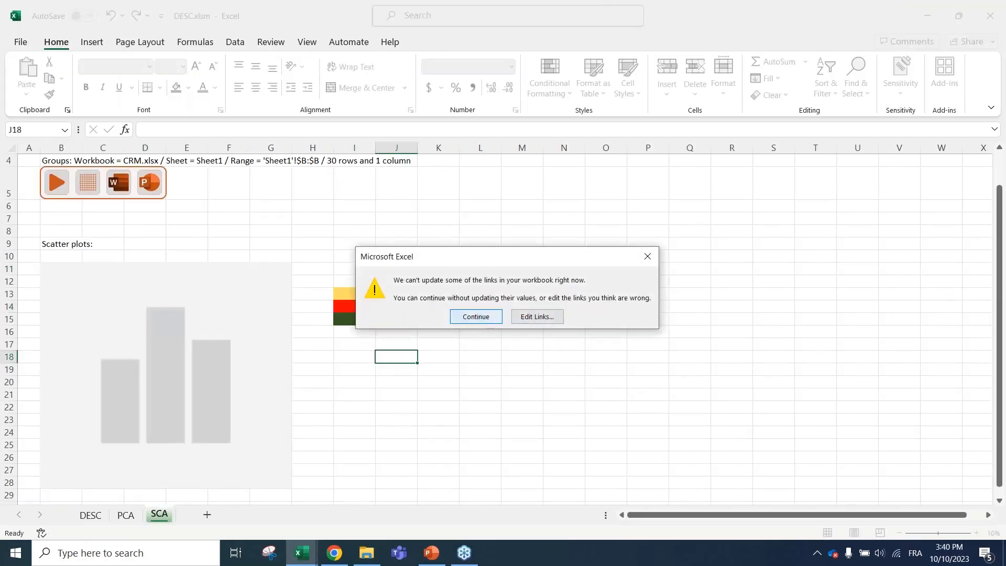
Step: Continue into the DESC.xlsm workbook without updating its links, and show the DESC sheet with the XLSTAT commands
{"action": "left_click", "coordinate": [476, 316]}
{"action": "left_click", "coordinate": [97, 516]}
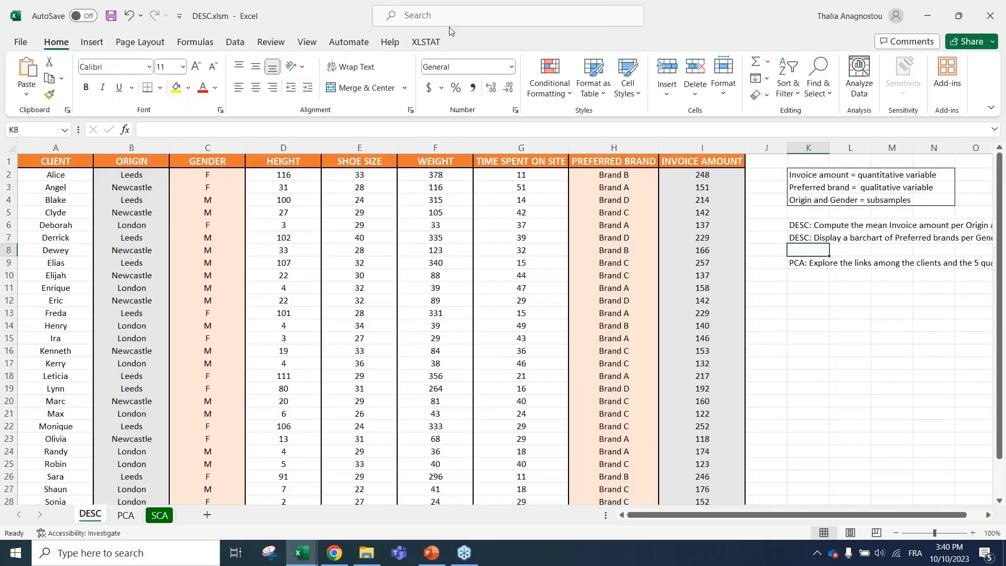
{"action": "left_click", "coordinate": [432, 43]}
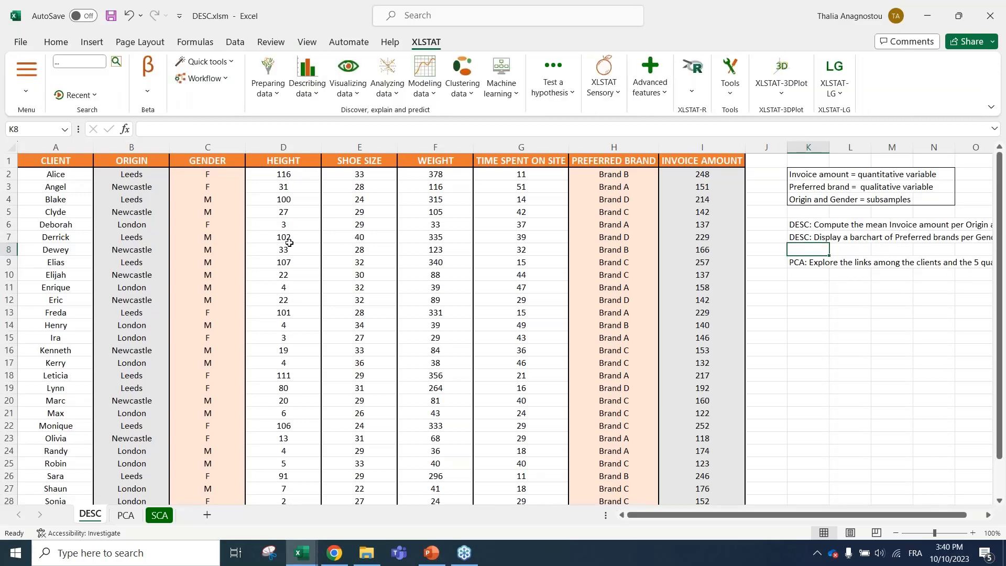
Step: Examine the client records on the DESC sheet, highlighting rows 2 to 14 and looking through the rest of the list
{"action": "left_click", "coordinate": [283, 214]}
{"action": "left_click_drag", "start_coordinate": [75, 146], "coordinate": [685, 180]}
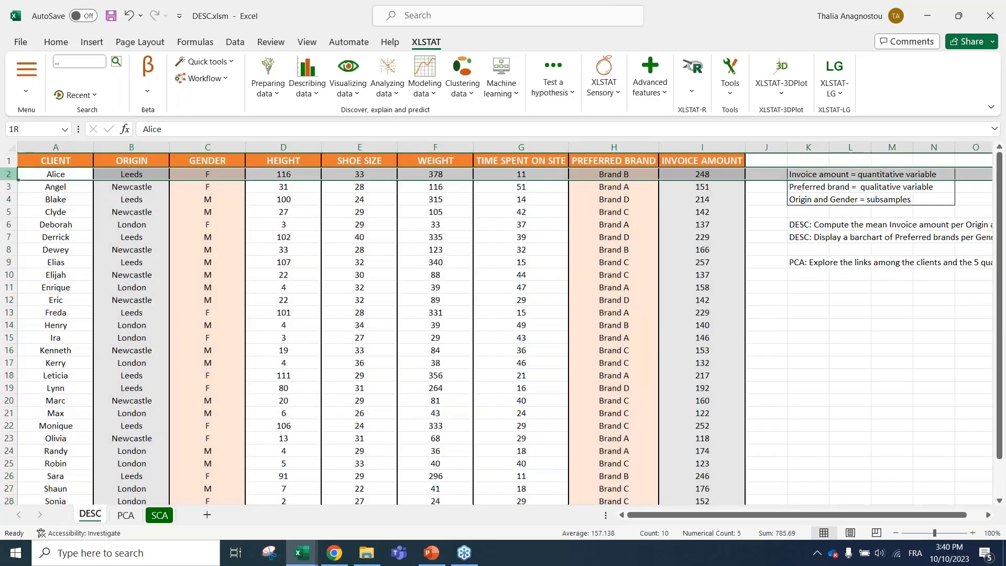
{"action": "left_click_drag", "start_coordinate": [14, 174], "coordinate": [14, 325]}
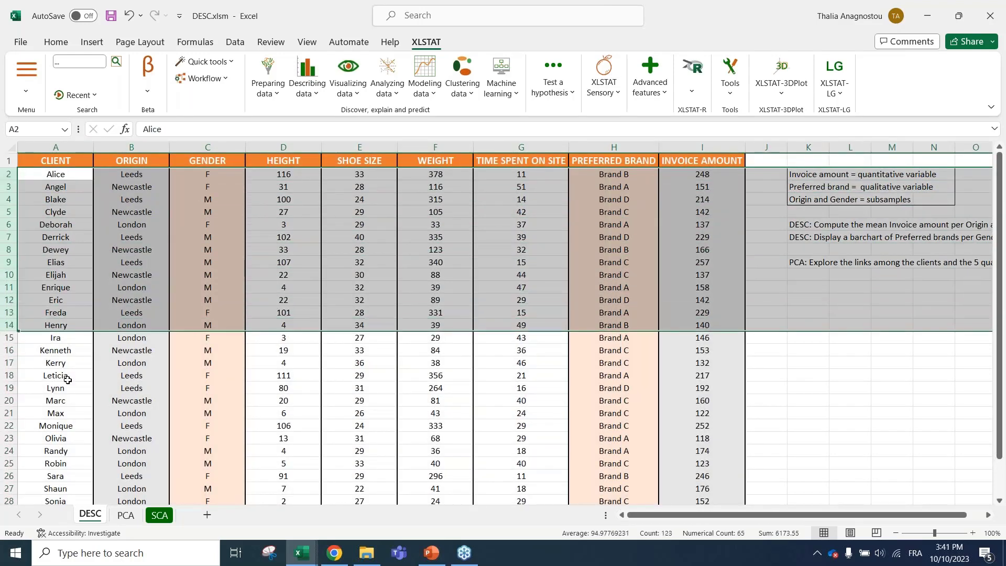
{"action": "scroll", "coordinate": [61, 382], "scroll_direction": "down", "scroll_amount": 3}
{"action": "scroll", "coordinate": [58, 417], "scroll_direction": "up", "scroll_amount": 3}
{"action": "left_click", "coordinate": [66, 240]}
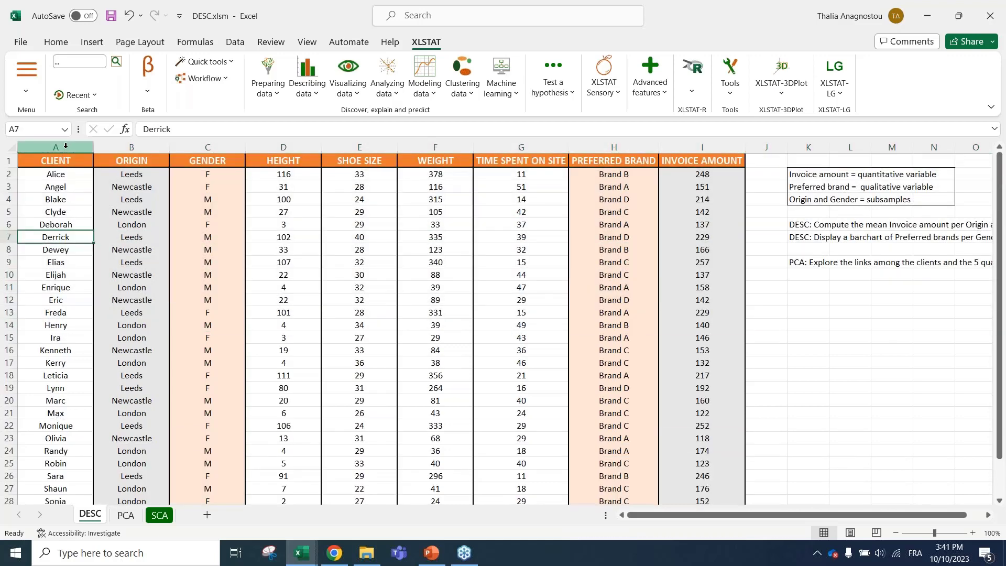
Step: Go through the DESC client table by highlighting all columns together, and each variable from ORIGIN to INVOICE AMOUNT in turn
{"action": "left_click_drag", "start_coordinate": [65, 145], "coordinate": [690, 186]}
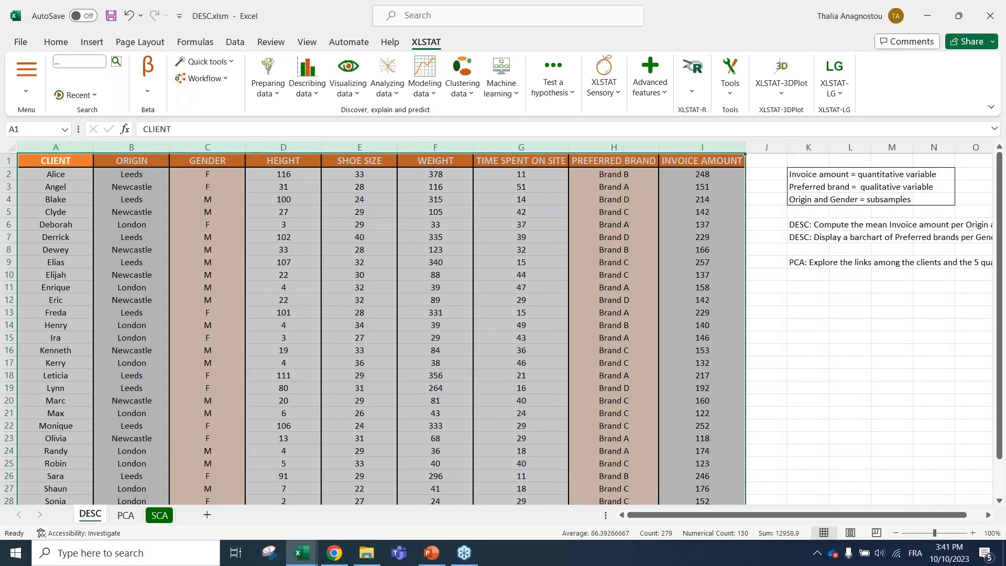
{"action": "left_click", "coordinate": [143, 146]}
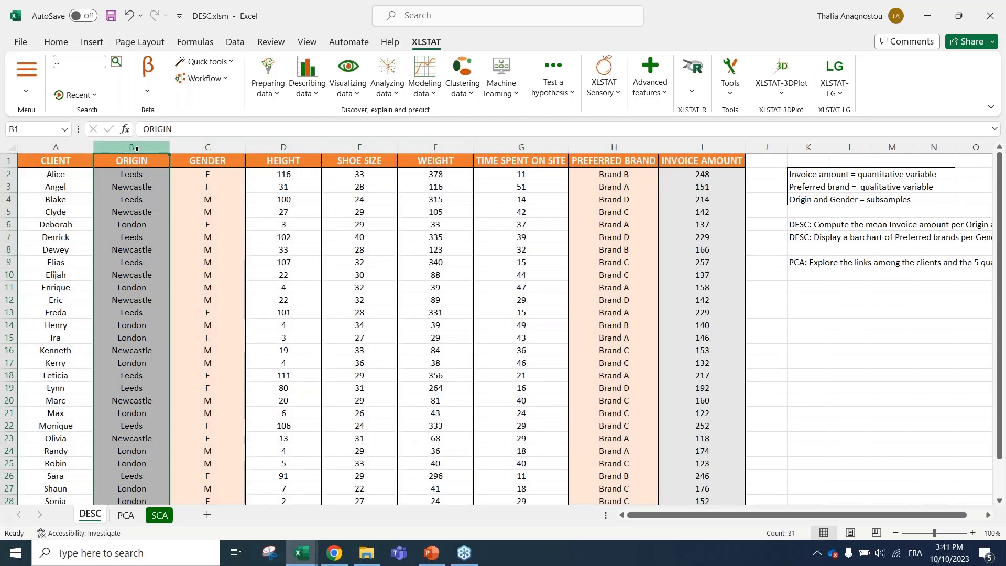
{"action": "left_click", "coordinate": [207, 147]}
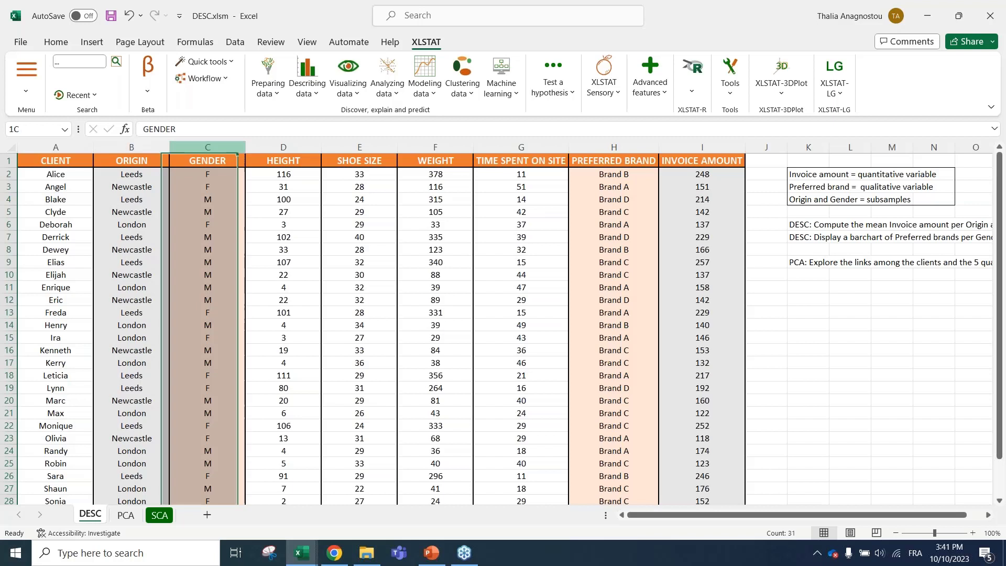
{"action": "left_click", "coordinate": [282, 146]}
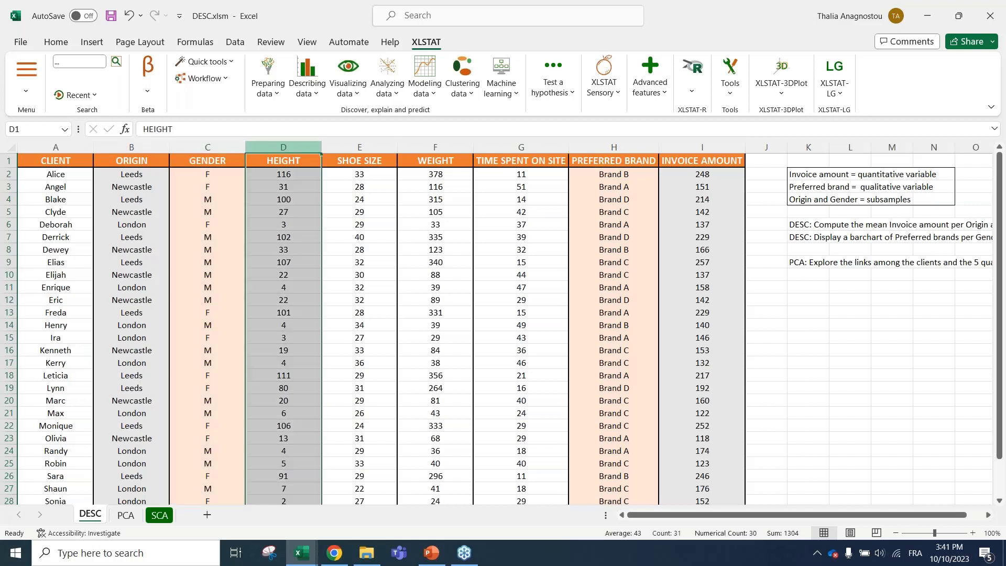
{"action": "left_click", "coordinate": [359, 147]}
{"action": "left_click", "coordinate": [435, 147]}
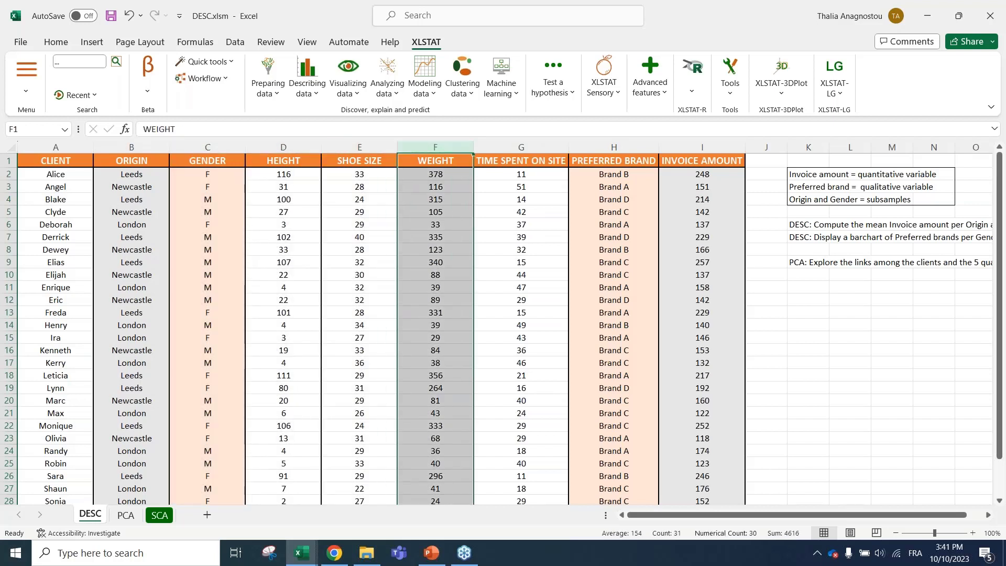
{"action": "left_click", "coordinate": [502, 148]}
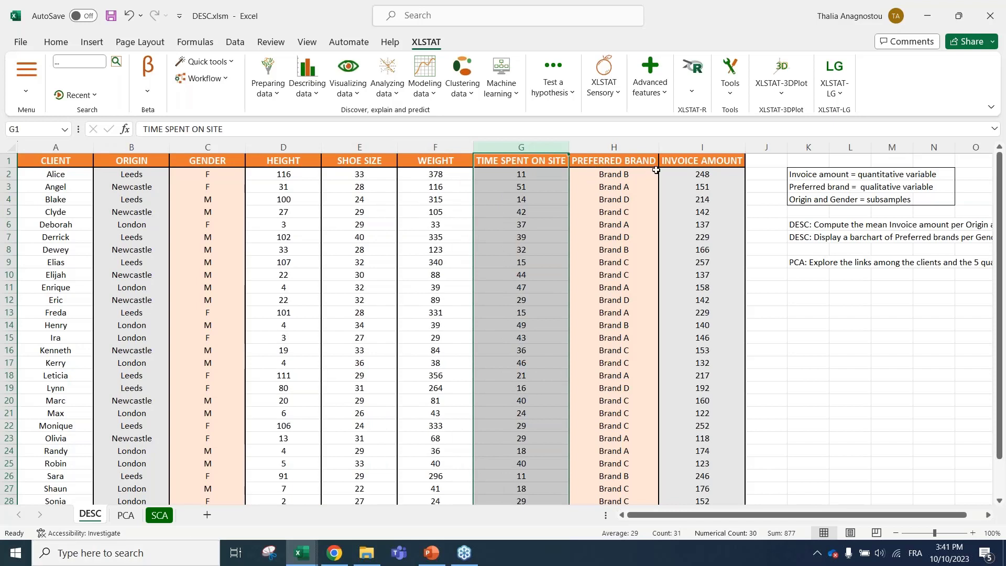
{"action": "left_click", "coordinate": [613, 147]}
{"action": "left_click", "coordinate": [695, 148]}
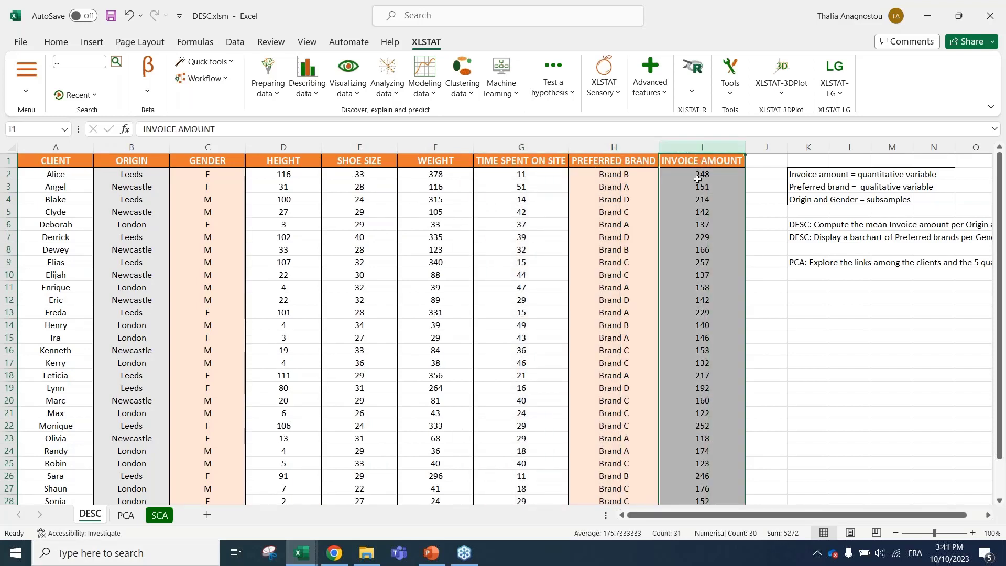
{"action": "left_click", "coordinate": [761, 325]}
{"action": "left_click", "coordinate": [616, 236]}
{"action": "left_click", "coordinate": [211, 199]}
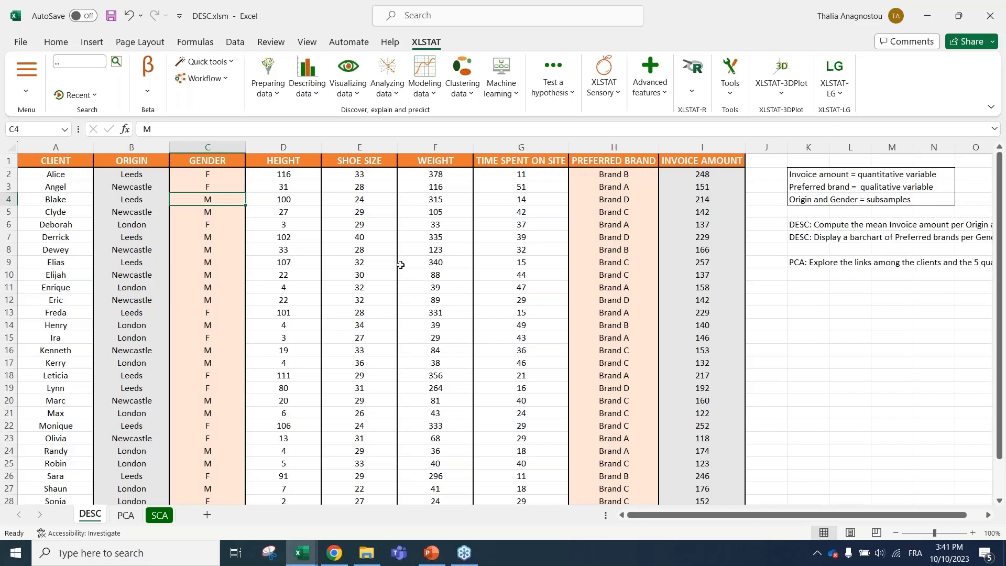
Step: Read the analysis questions beside the client table, and highlight the INVOICE AMOUNT, GENDER and ORIGIN columns they concern
{"action": "left_click", "coordinate": [799, 226]}
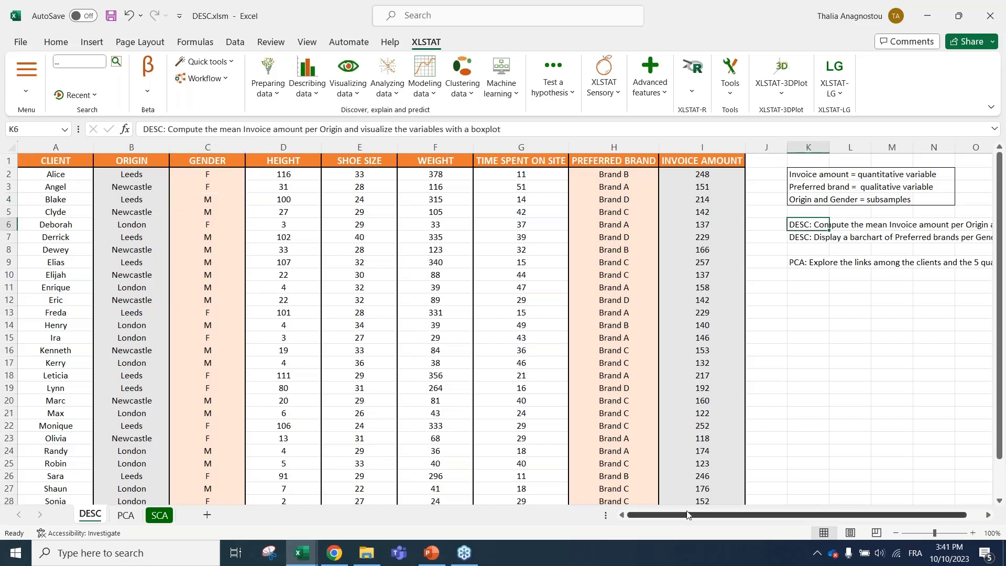
{"action": "left_click_drag", "start_coordinate": [690, 515], "coordinate": [735, 516]}
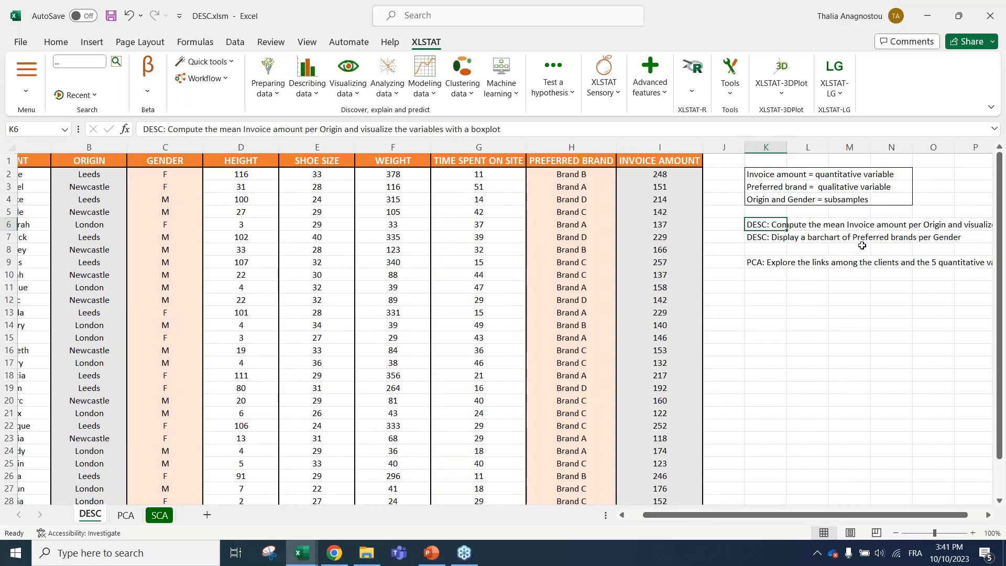
{"action": "left_click", "coordinate": [657, 151]}
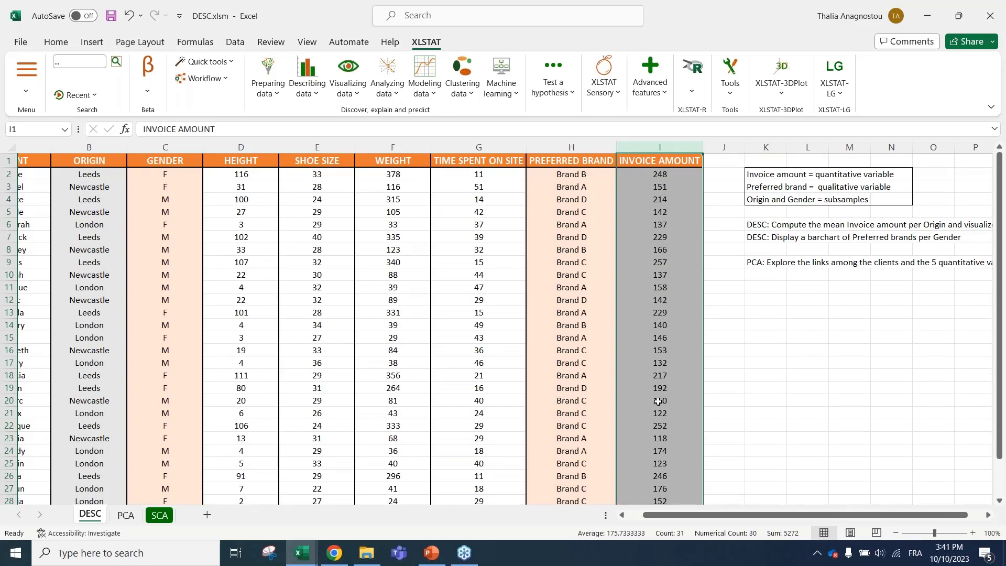
{"action": "left_click_drag", "start_coordinate": [675, 519], "coordinate": [659, 518]}
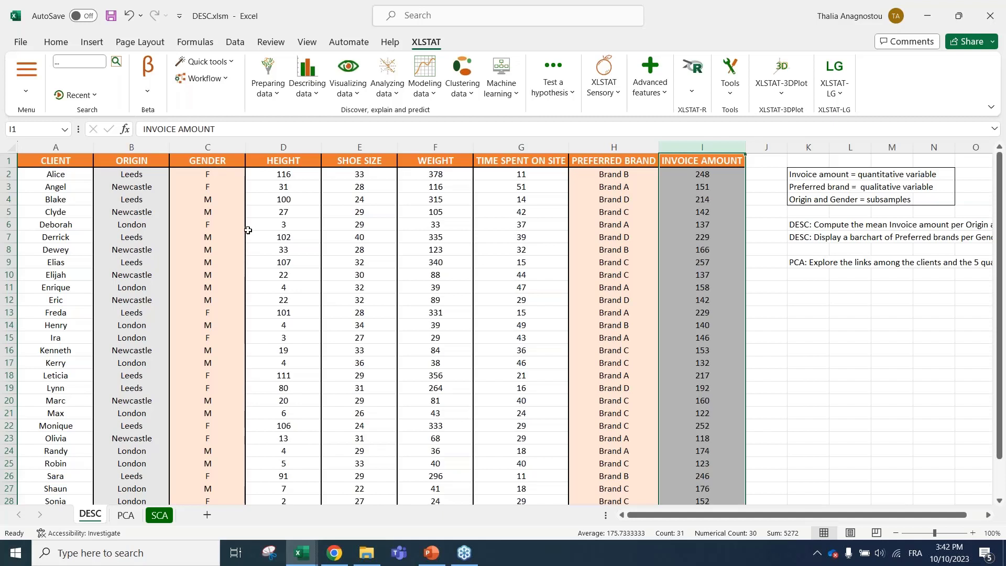
{"action": "left_click", "coordinate": [218, 143]}
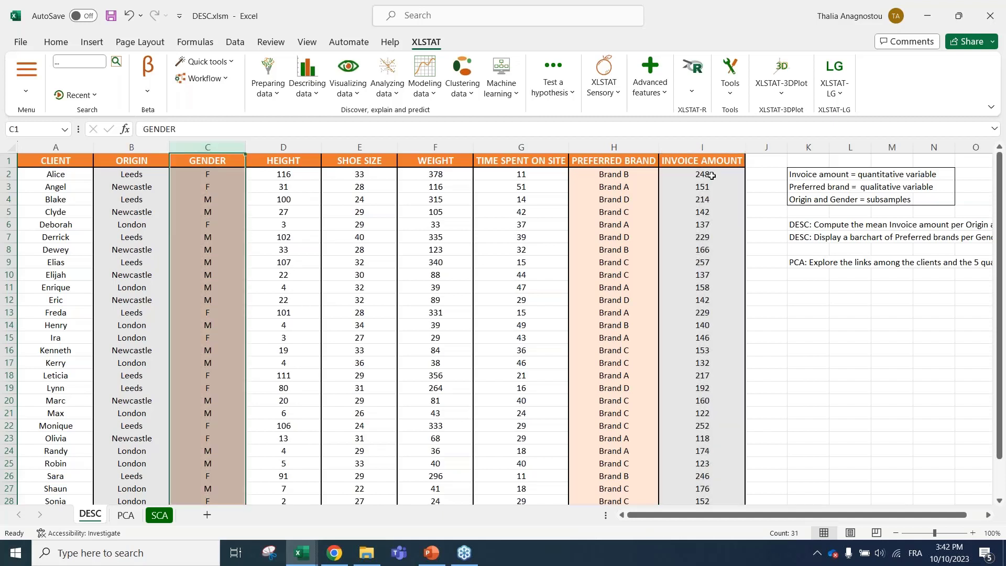
{"action": "left_click", "coordinate": [143, 148]}
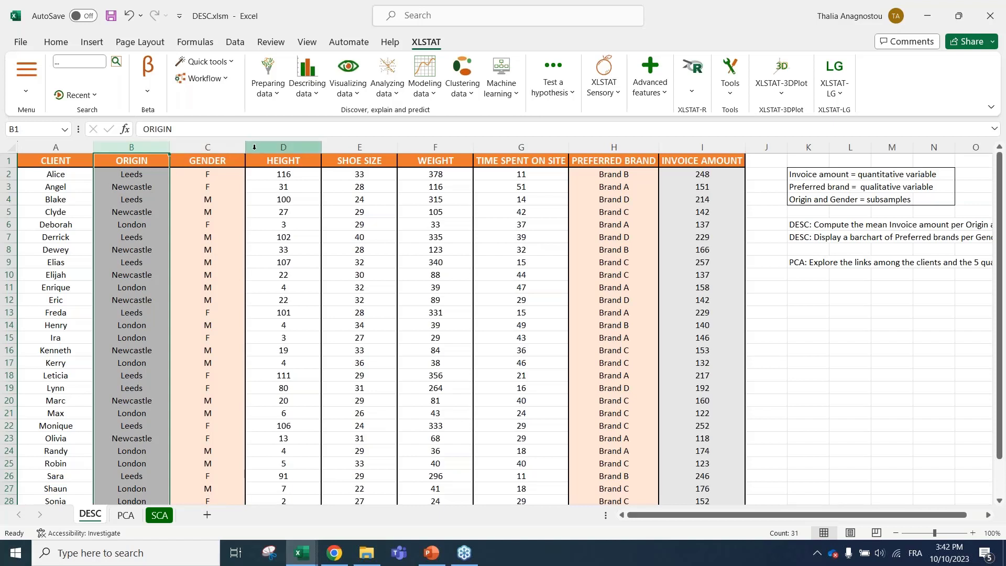
Step: Bring up XLSTAT's Descriptive statistics settings, reset them to their defaults, and close them
{"action": "left_click", "coordinate": [349, 93]}
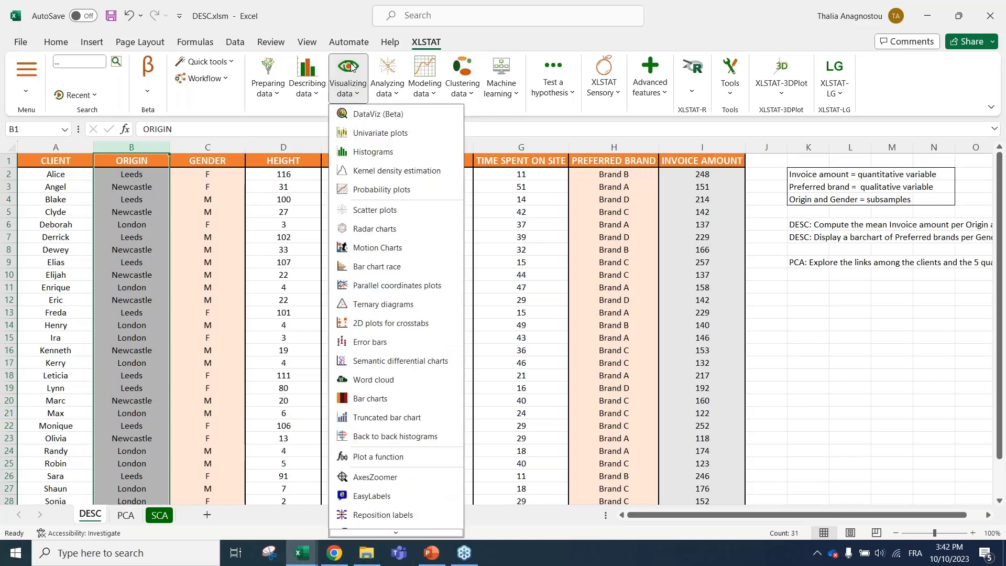
{"action": "left_click", "coordinate": [316, 73]}
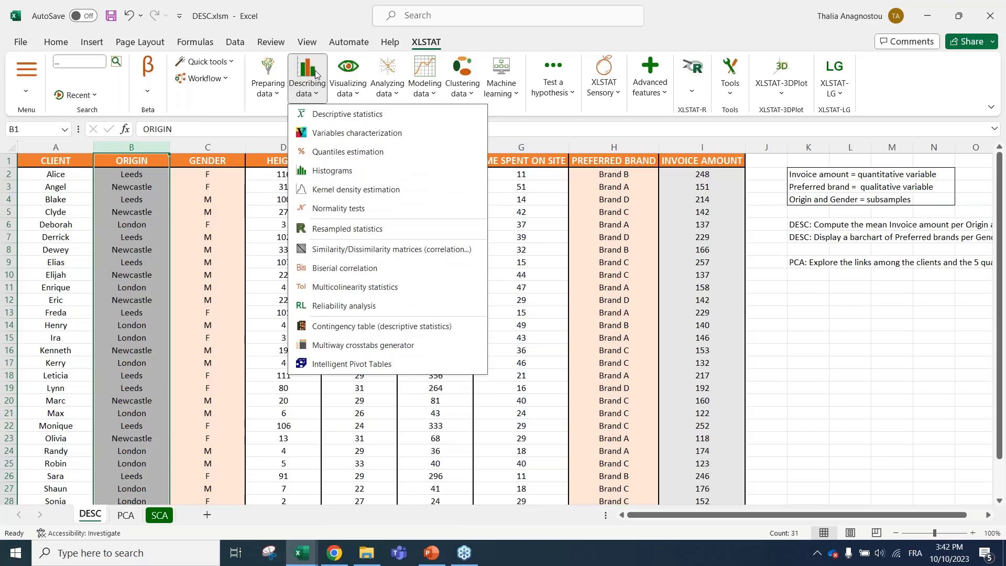
{"action": "left_click", "coordinate": [338, 115]}
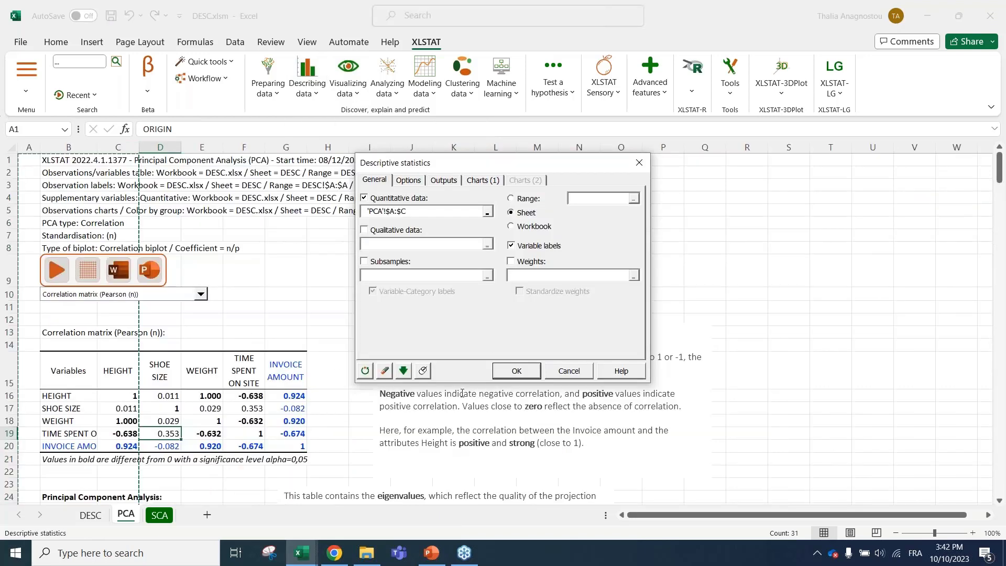
{"action": "left_click", "coordinate": [365, 371]}
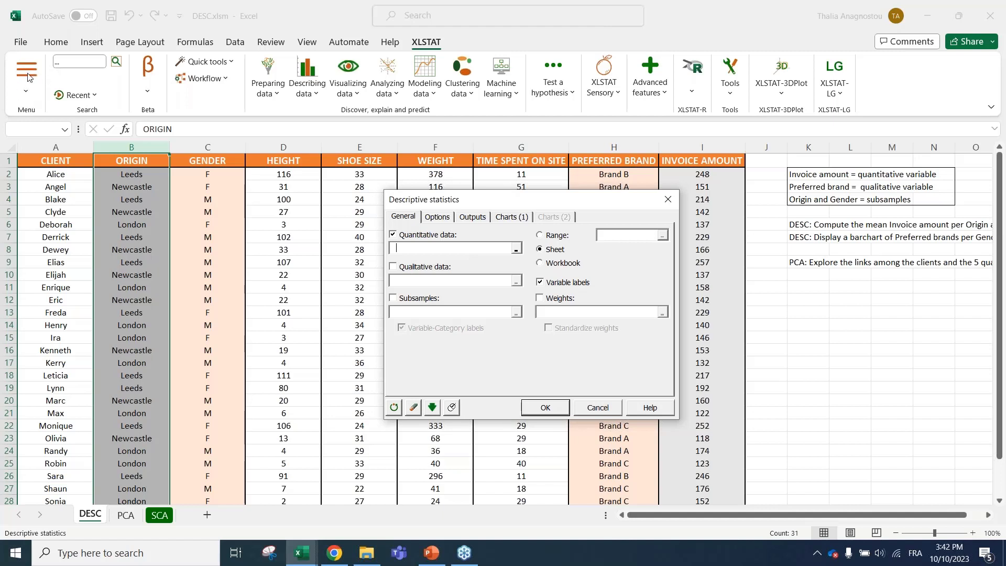
{"action": "left_click", "coordinate": [667, 200]}
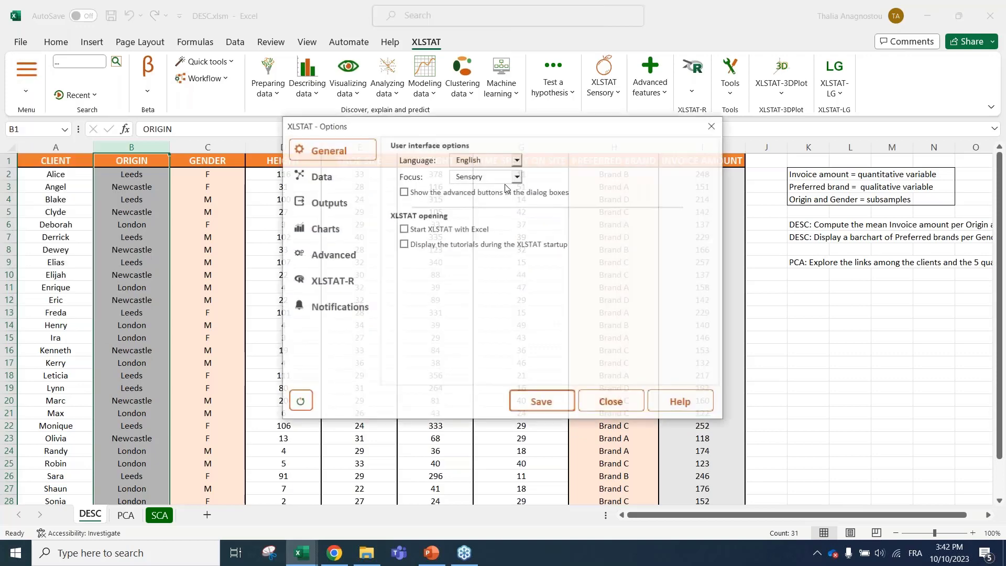
Step: Try turning off the memorizing of dialog box entries during one session in the XLSTAT data options, and leave the options
{"action": "left_click", "coordinate": [316, 181]}
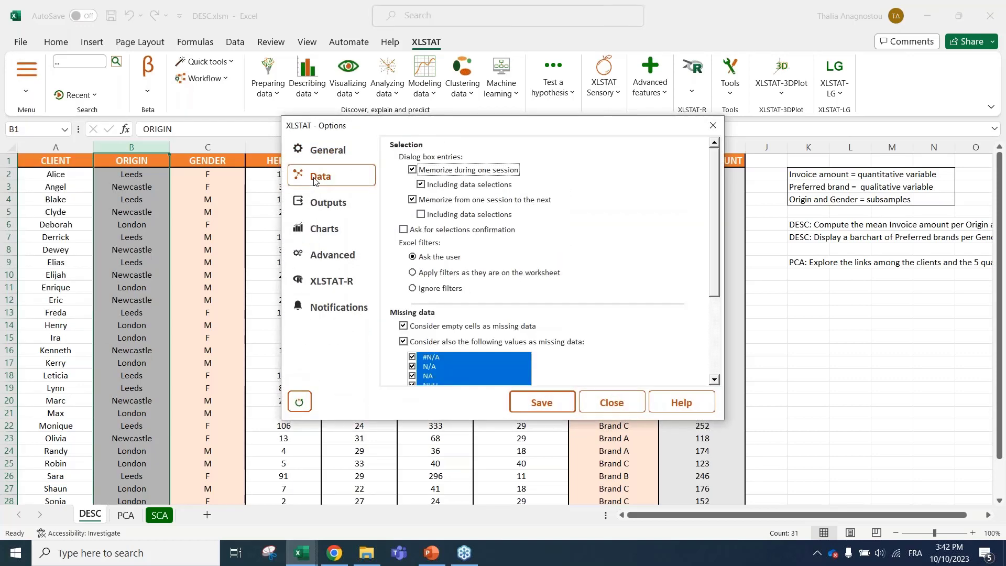
{"action": "left_click", "coordinate": [415, 171]}
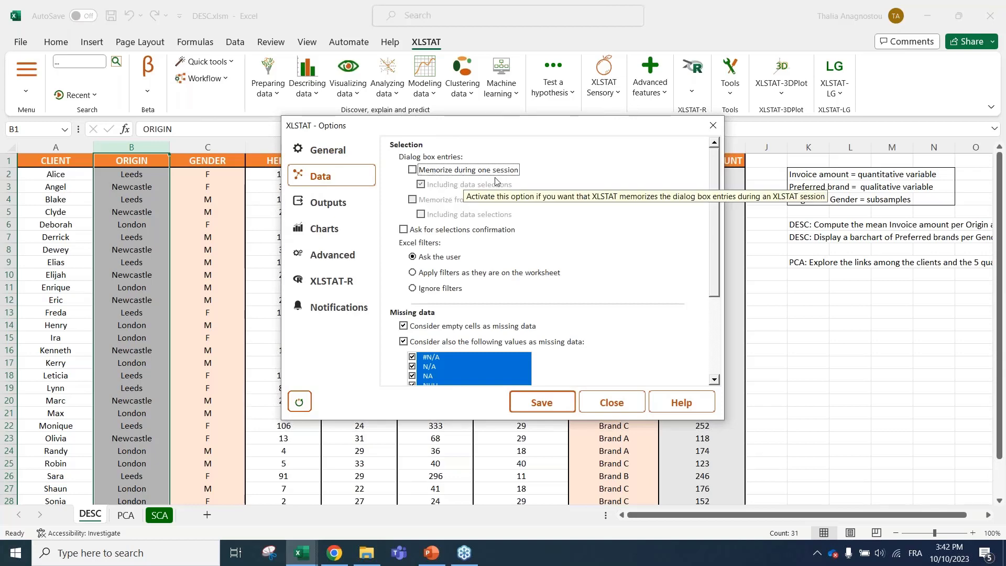
{"action": "key", "text": "Escape"}
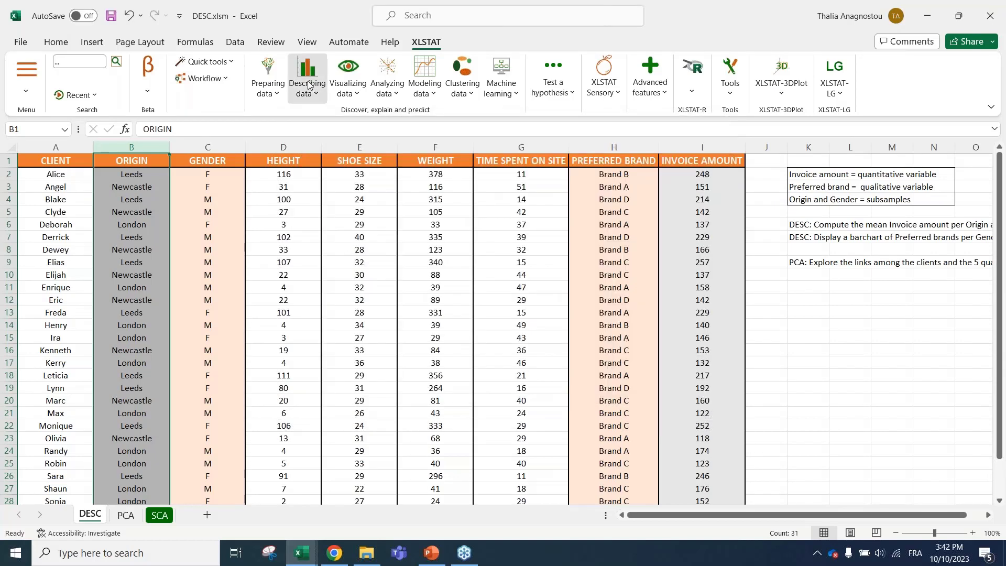
Step: Start Descriptive statistics and assign the INVOICE AMOUNT column (DESC!$I:$I) as the quantitative data
{"action": "left_click", "coordinate": [307, 84]}
{"action": "left_click", "coordinate": [325, 117]}
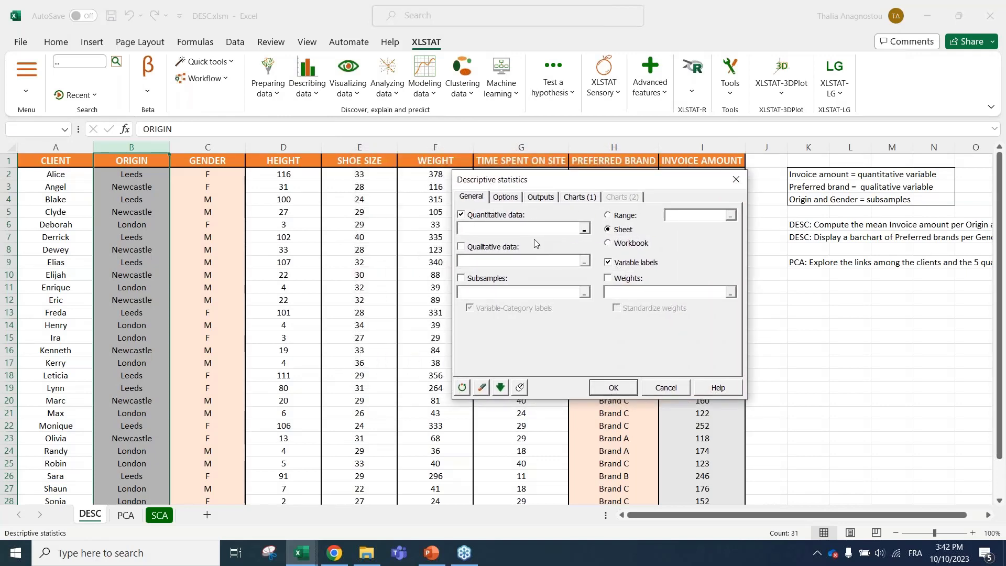
{"action": "left_click_drag", "start_coordinate": [526, 184], "coordinate": [306, 179]}
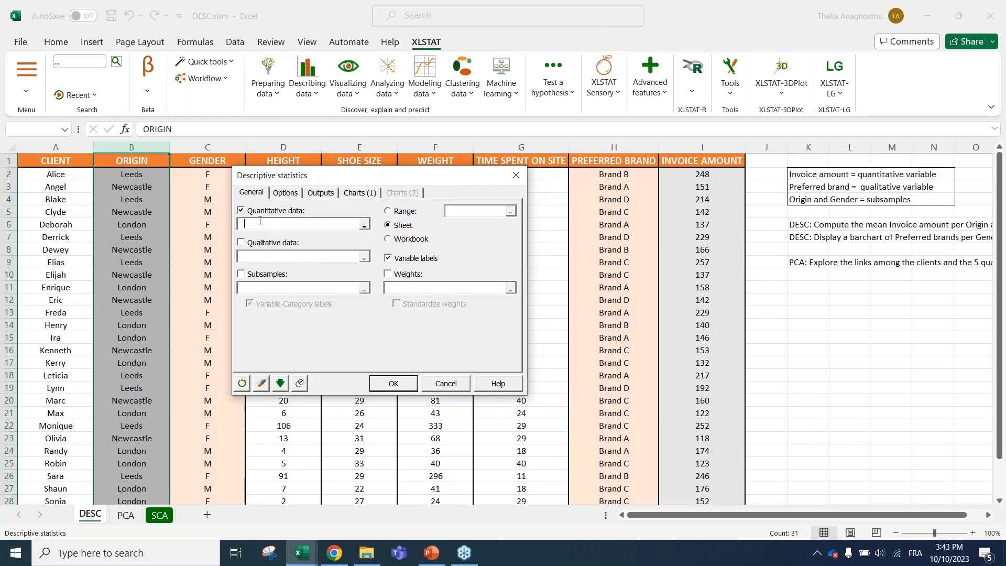
{"action": "left_click", "coordinate": [363, 225]}
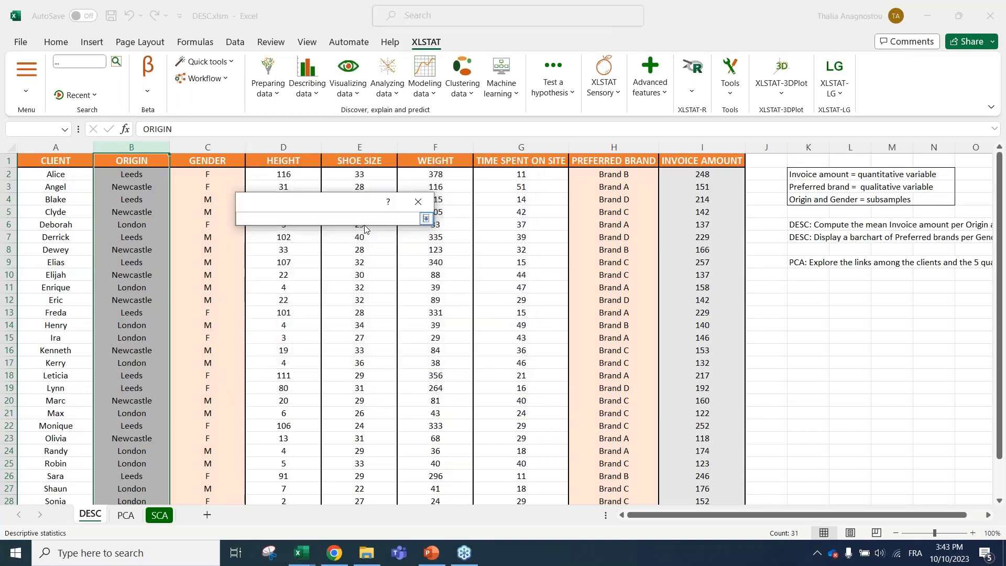
{"action": "left_click", "coordinate": [710, 144]}
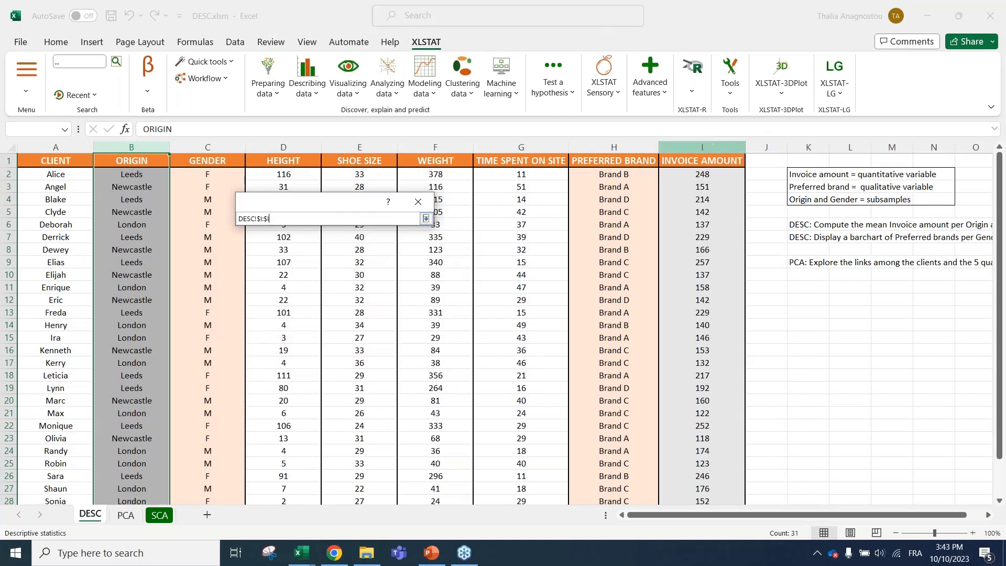
{"action": "key", "text": "Return"}
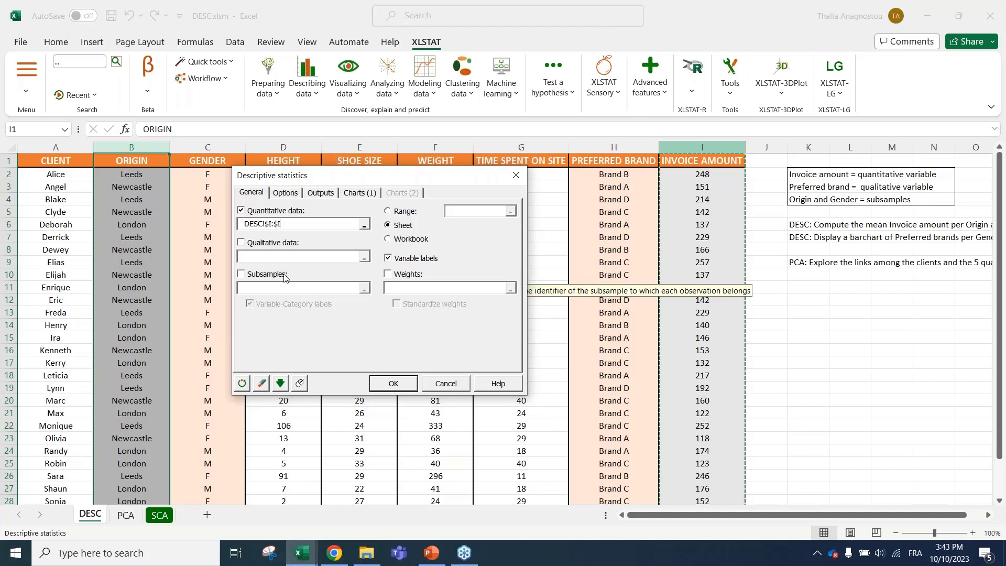
Step: Enable subsamples in the descriptive statistics and assign the ORIGIN column (DESC!$B:$B) to them
{"action": "left_click", "coordinate": [262, 274]}
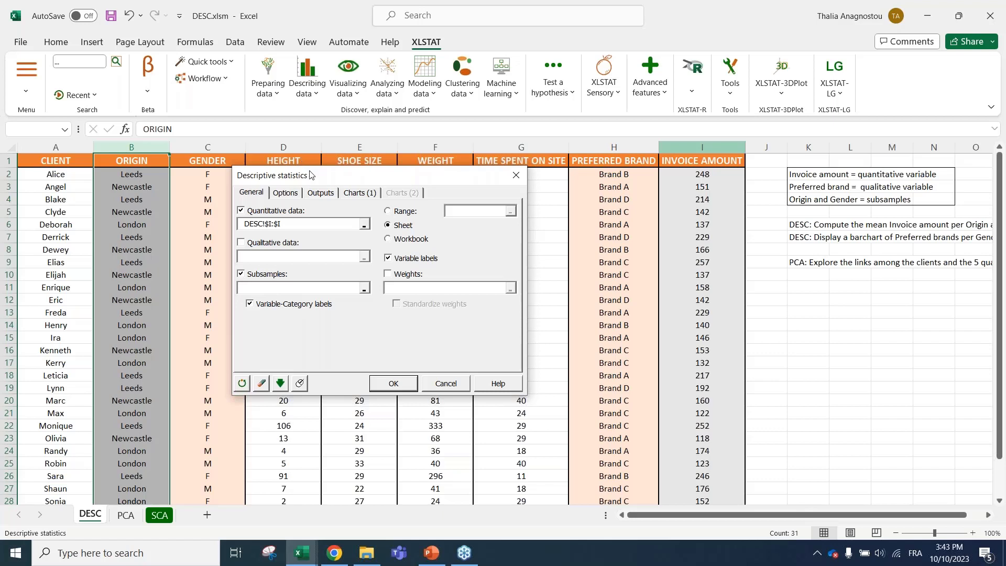
{"action": "left_click_drag", "start_coordinate": [312, 175], "coordinate": [399, 175]}
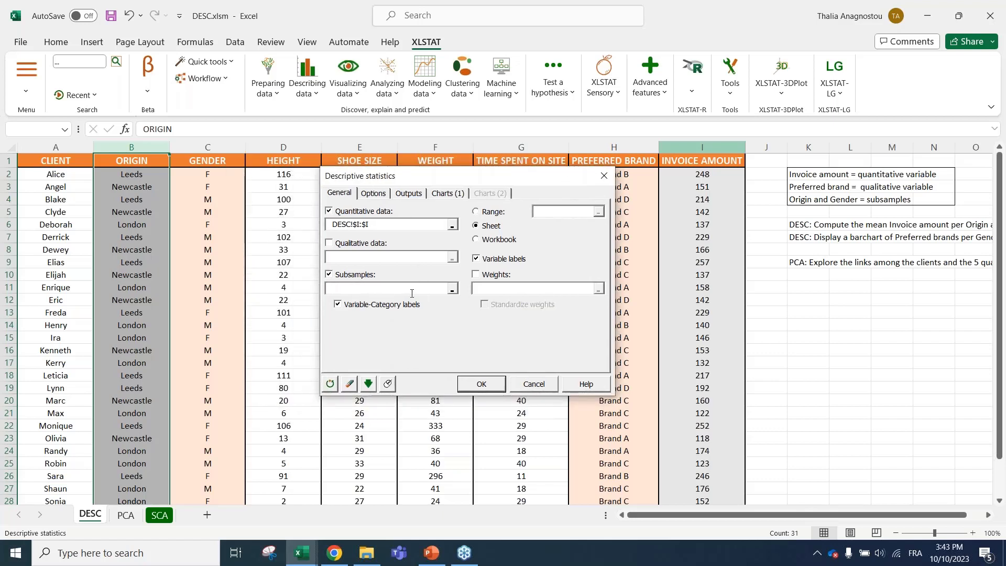
{"action": "left_click", "coordinate": [138, 146]}
{"action": "left_click_drag", "start_coordinate": [414, 176], "coordinate": [375, 189]}
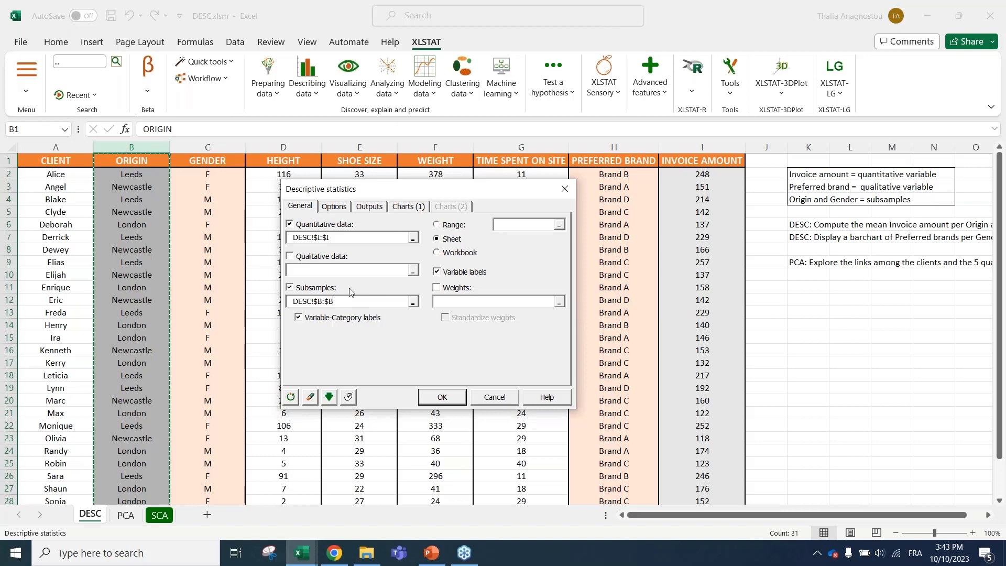
Step: Include Obs. without missing data in the quantitative outputs after checking the calculation options, and show the available chart types
{"action": "left_click", "coordinate": [341, 207]}
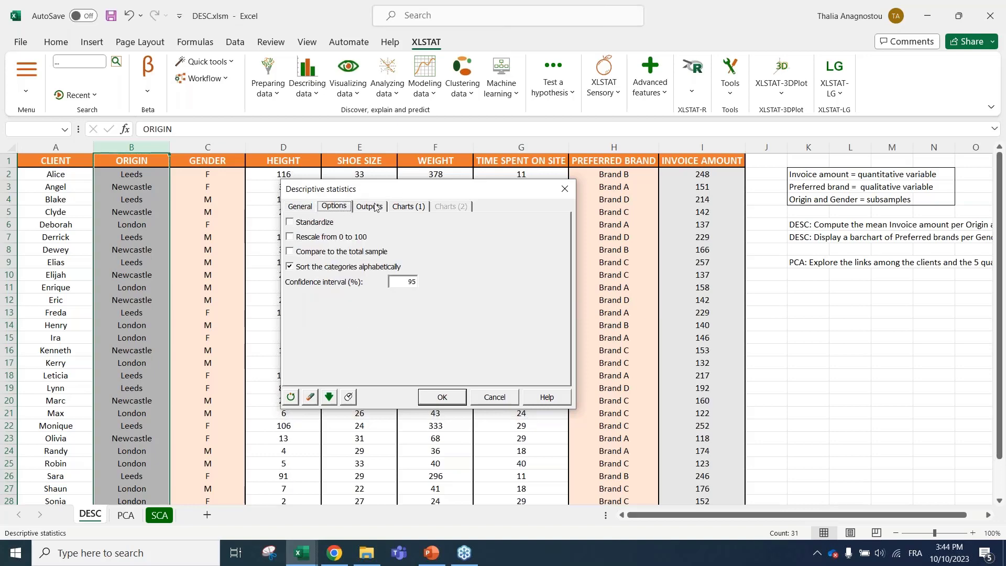
{"action": "left_click", "coordinate": [376, 207]}
{"action": "left_click", "coordinate": [338, 208]}
{"action": "left_click", "coordinate": [373, 207]}
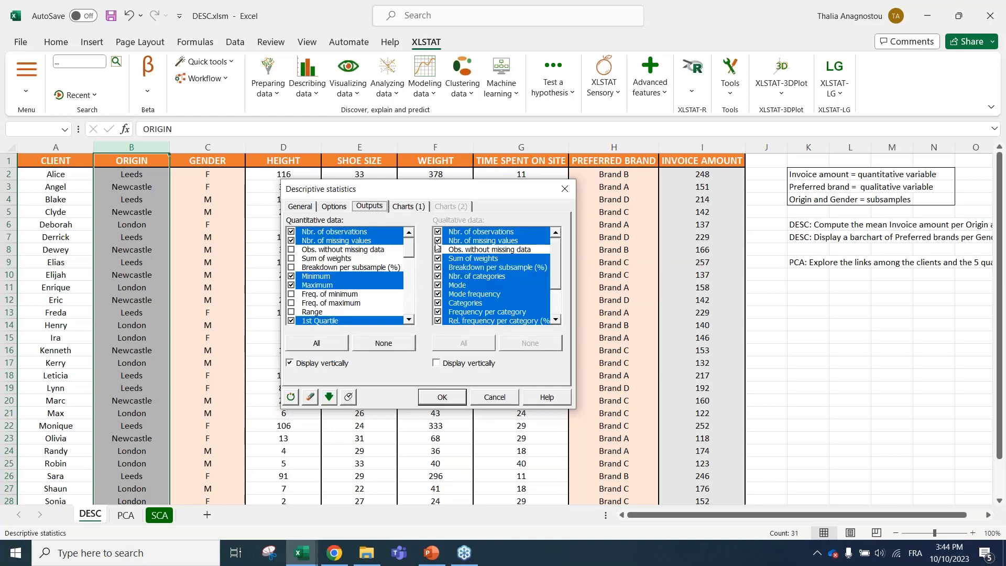
{"action": "left_click", "coordinate": [350, 250]}
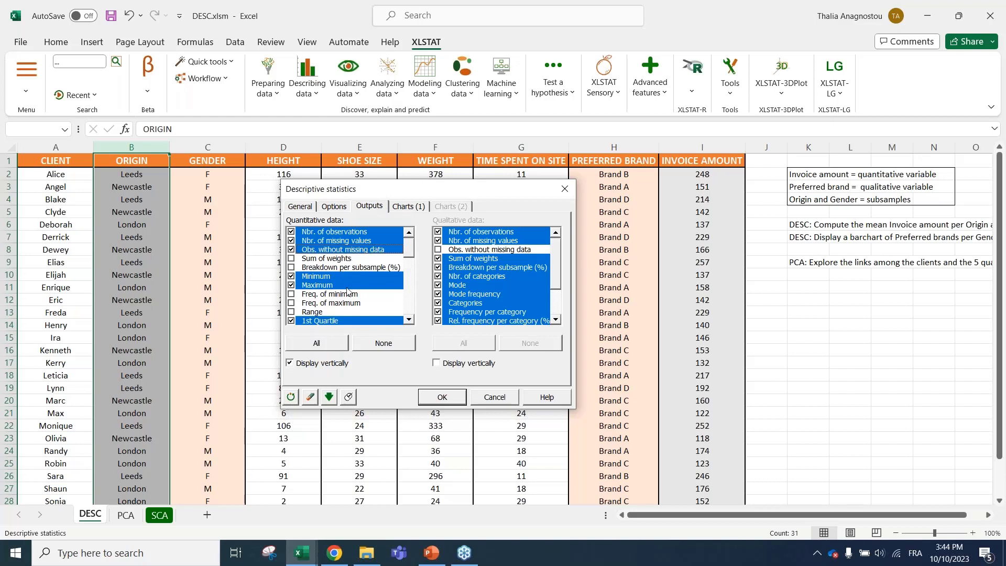
{"action": "left_click_drag", "start_coordinate": [411, 260], "coordinate": [411, 318]}
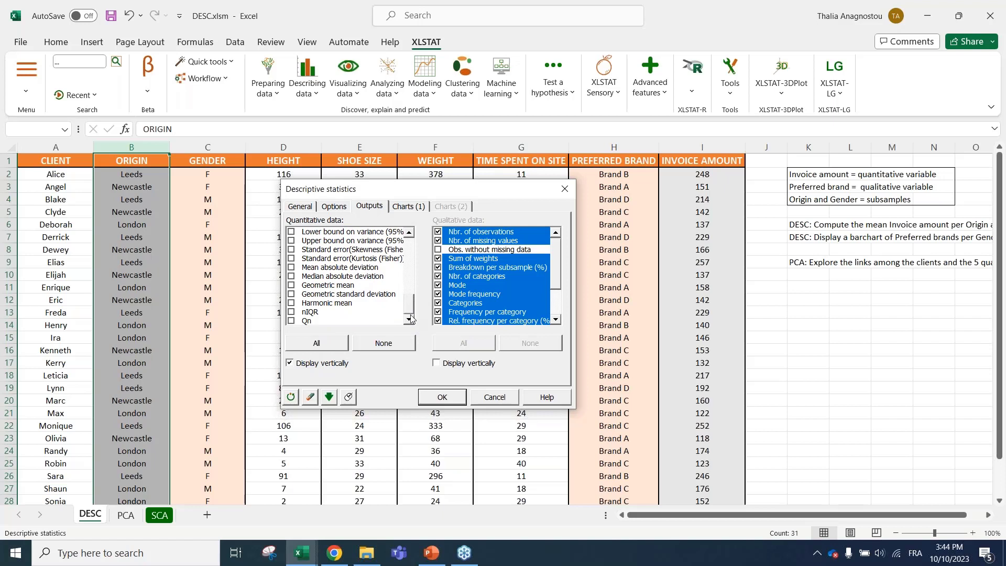
{"action": "left_click", "coordinate": [404, 207]}
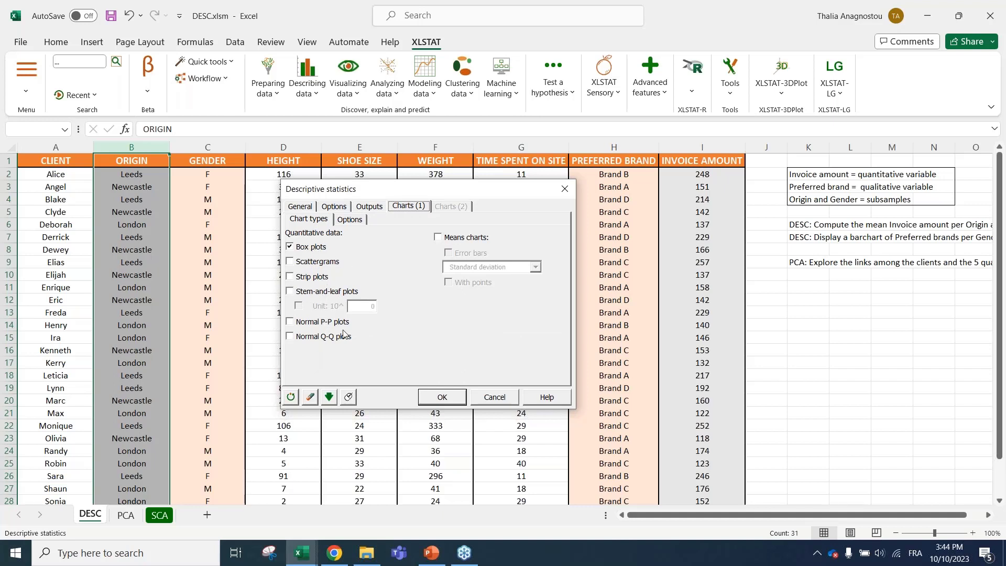
Step: In the box plot options, enable Group plots, Adapt the width and Legend, and set the labels position to Below
{"action": "left_click", "coordinate": [349, 219]}
{"action": "left_click", "coordinate": [306, 251]}
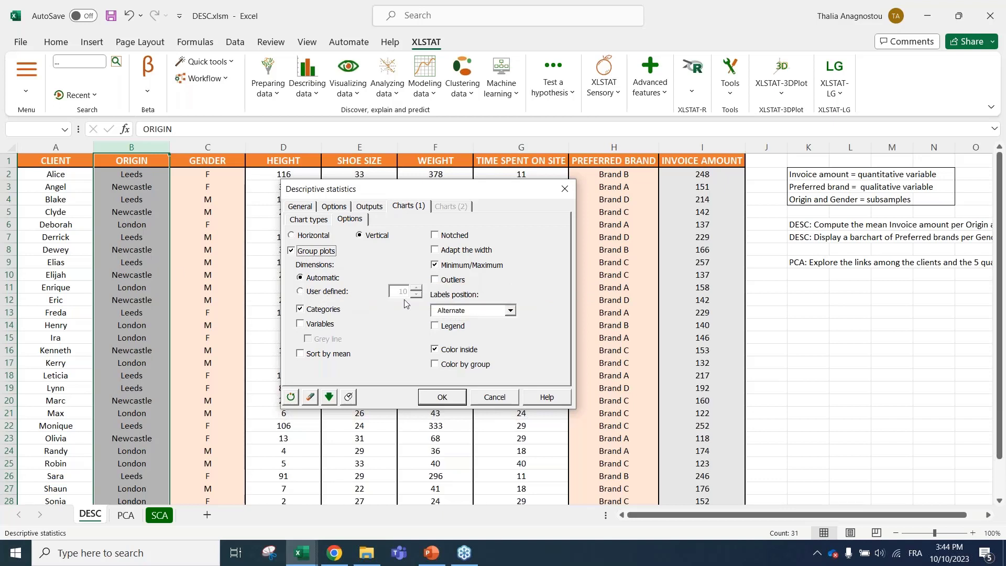
{"action": "left_click", "coordinate": [472, 251]}
{"action": "left_click", "coordinate": [471, 311]}
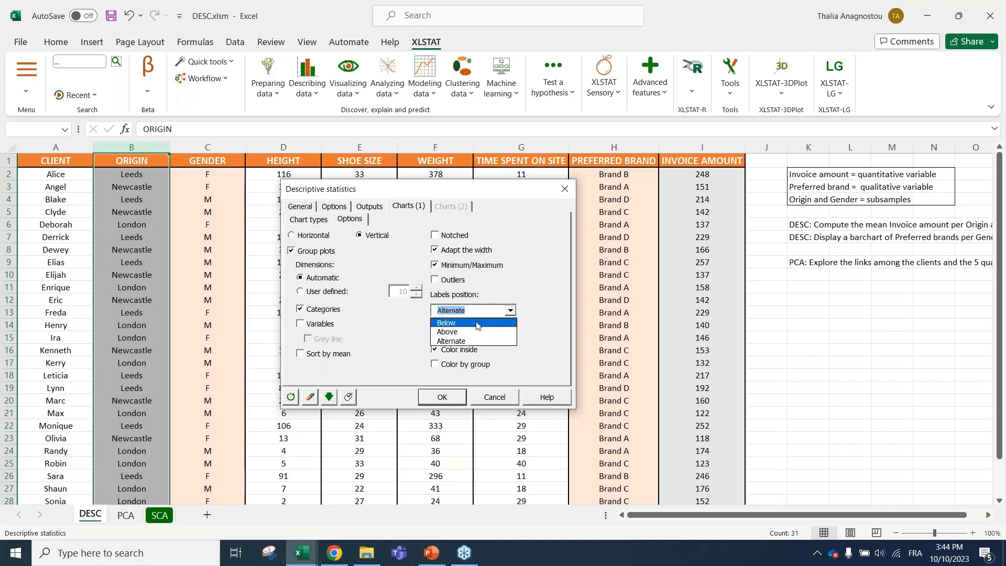
{"action": "left_click", "coordinate": [477, 323]}
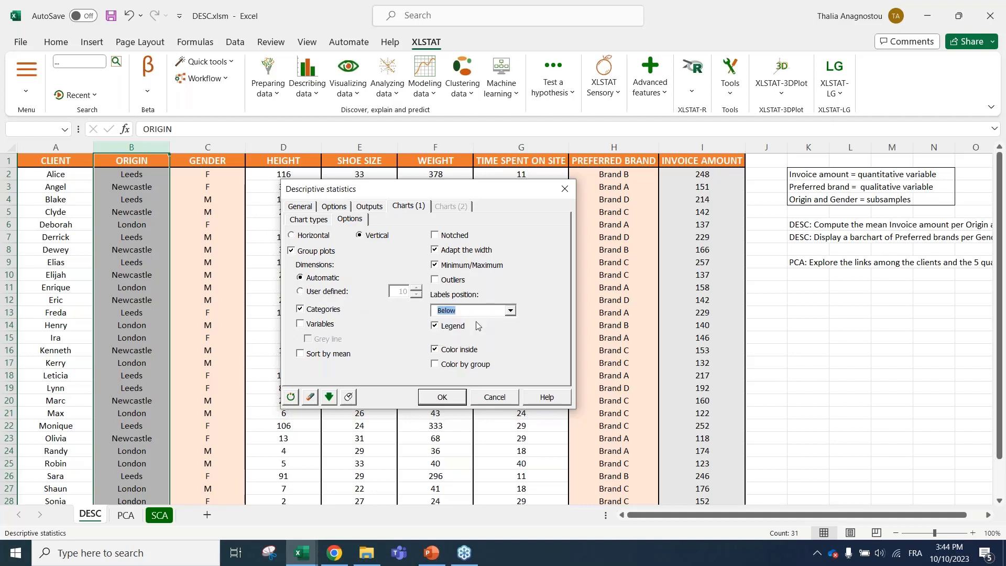
Step: Enable Color by group and Sort by mean for the box plots, and run the descriptive statistics
{"action": "left_click", "coordinate": [464, 366]}
{"action": "left_click", "coordinate": [326, 355]}
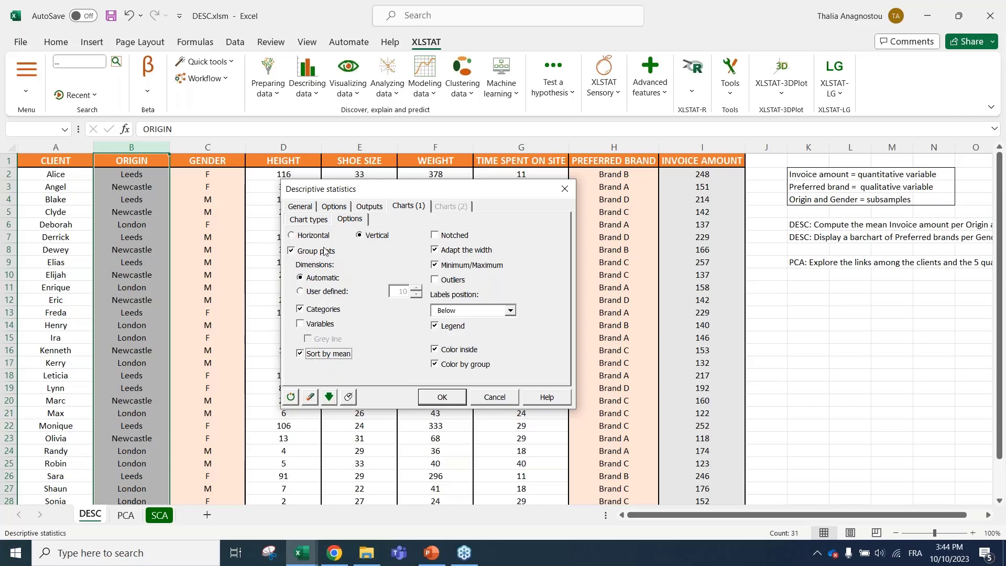
{"action": "left_click", "coordinate": [457, 401]}
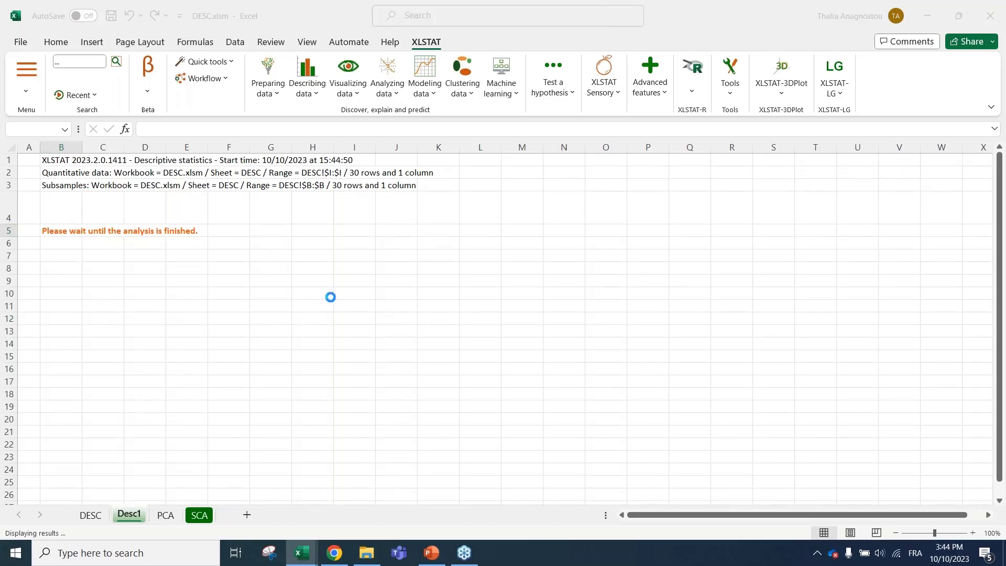
{"action": "left_click", "coordinate": [330, 297]}
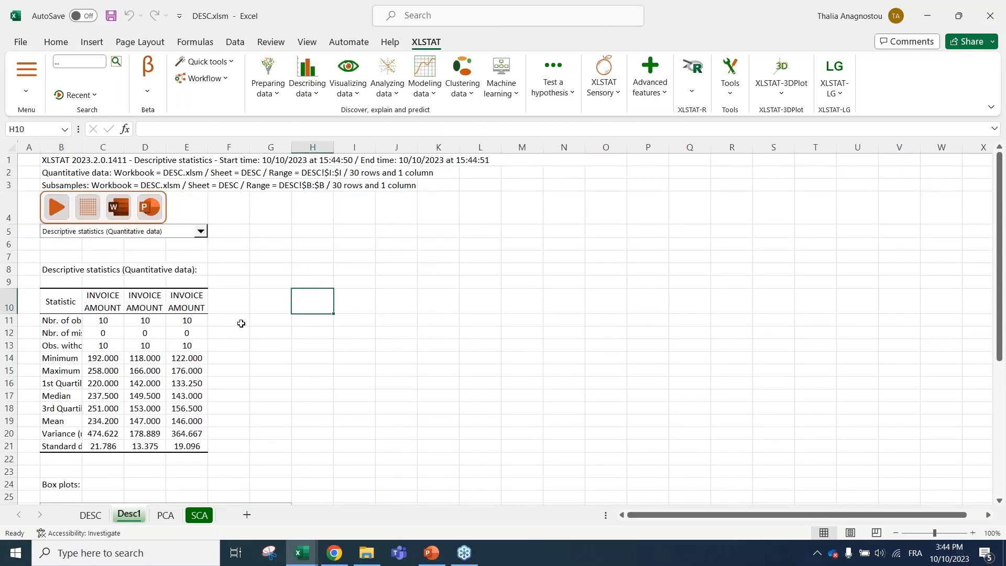
Step: Widen column B and heighten row 10 on the Desc1 sheet so the statistic names and origin headers can be read
{"action": "scroll", "coordinate": [243, 324], "scroll_direction": "down", "scroll_amount": 1}
{"action": "scroll", "coordinate": [247, 328], "scroll_direction": "up", "scroll_amount": 1, "text": "ctrl"}
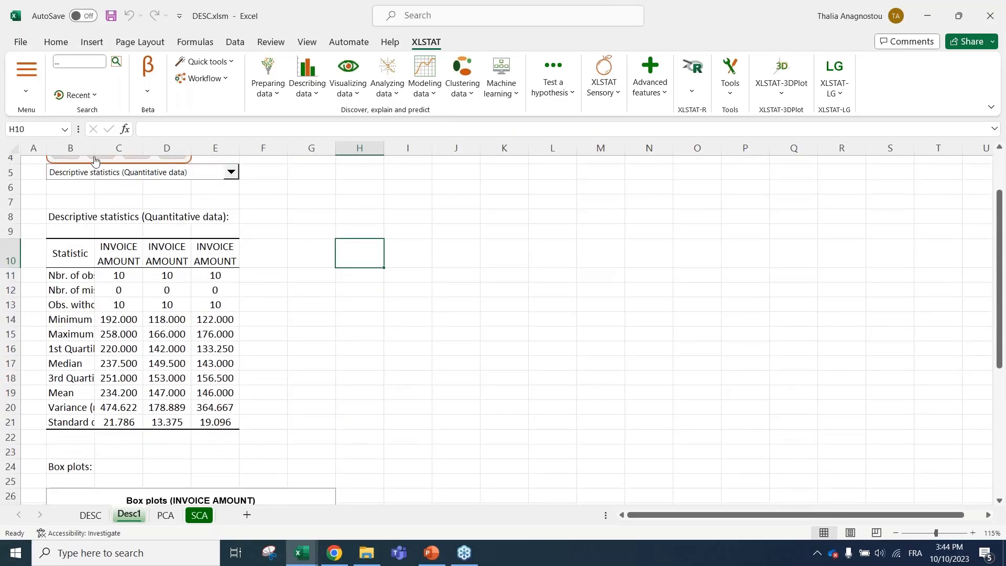
{"action": "left_click_drag", "start_coordinate": [97, 149], "coordinate": [162, 150]}
{"action": "left_click_drag", "start_coordinate": [105, 253], "coordinate": [303, 425]}
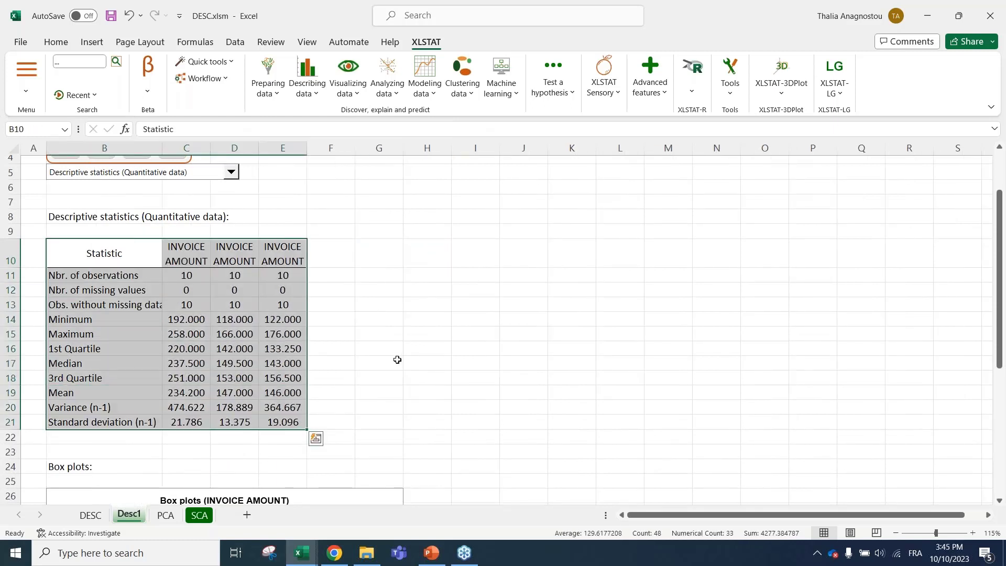
{"action": "scroll", "coordinate": [394, 350], "scroll_direction": "down", "scroll_amount": 3}
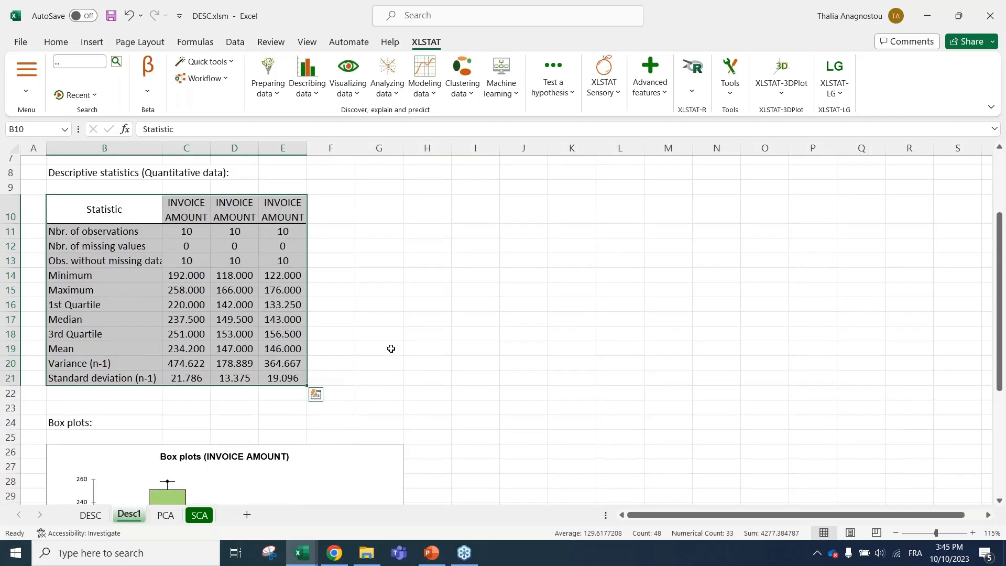
{"action": "scroll", "coordinate": [391, 348], "scroll_direction": "up", "scroll_amount": 1}
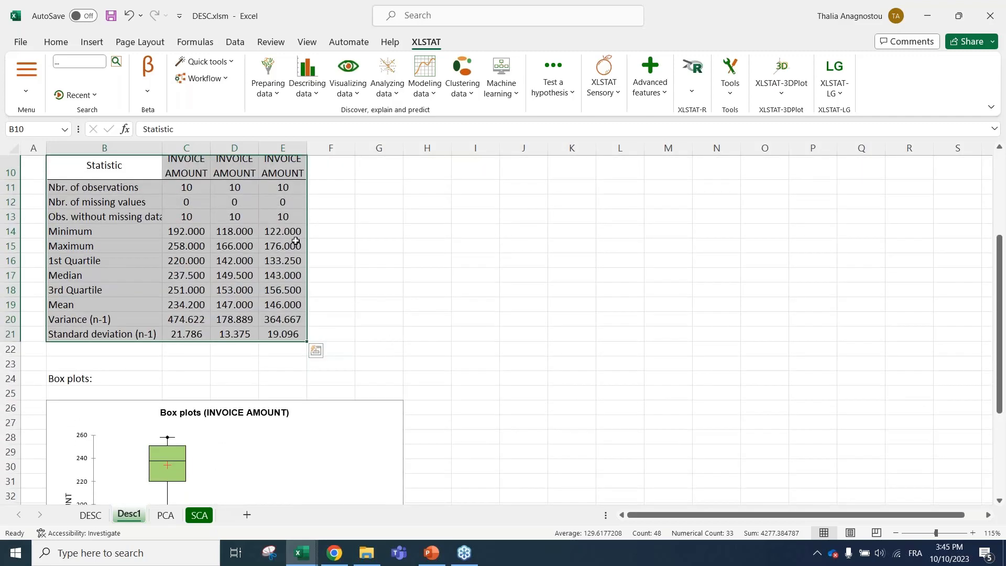
{"action": "scroll", "coordinate": [294, 236], "scroll_direction": "up", "scroll_amount": 1}
{"action": "left_click_drag", "start_coordinate": [21, 224], "coordinate": [20, 253]}
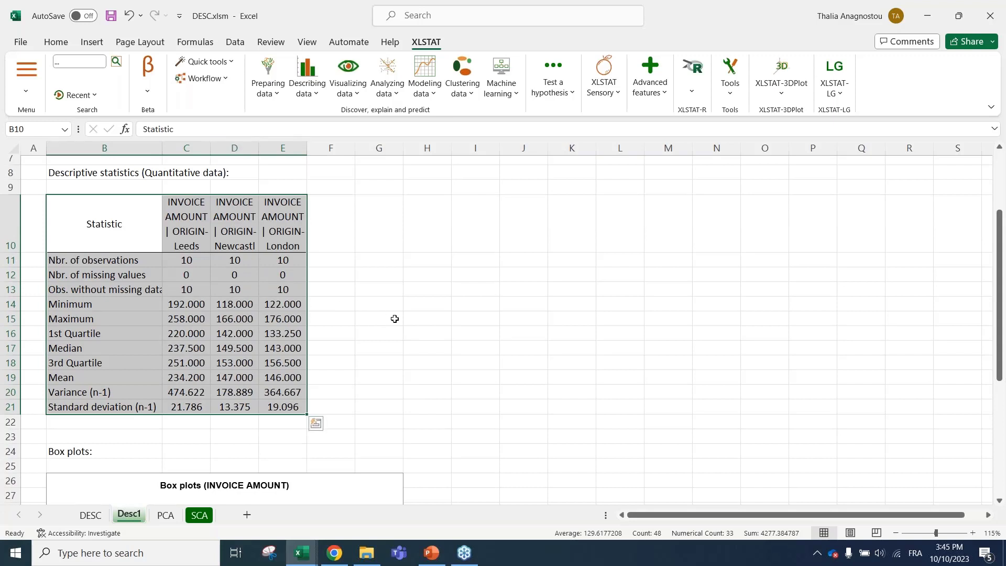
Step: Highlight the mean invoice amounts per origin and examine the box plots below the statistics table
{"action": "left_click", "coordinate": [7, 379]}
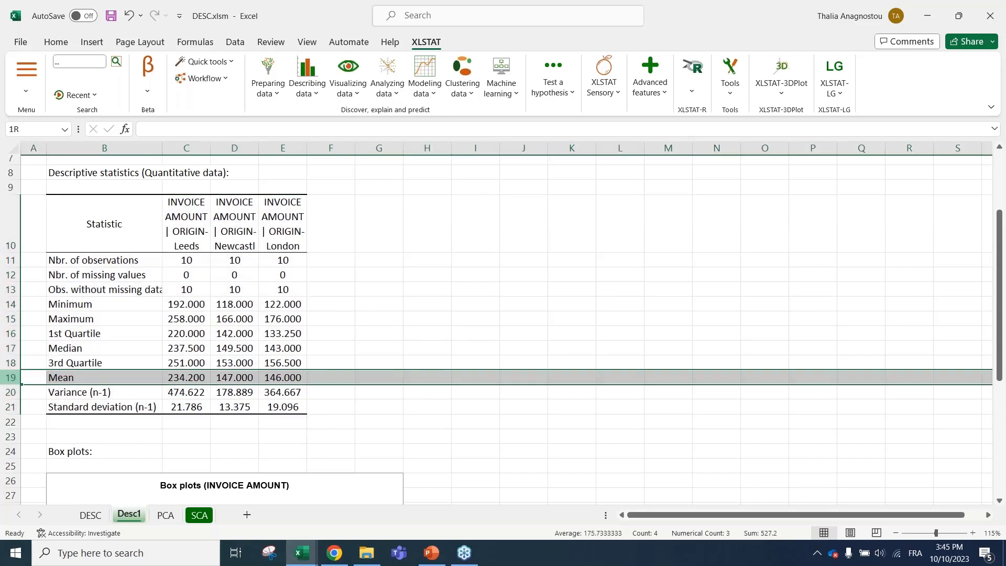
{"action": "left_click", "coordinate": [194, 377]}
{"action": "left_click_drag", "start_coordinate": [193, 378], "coordinate": [271, 380]}
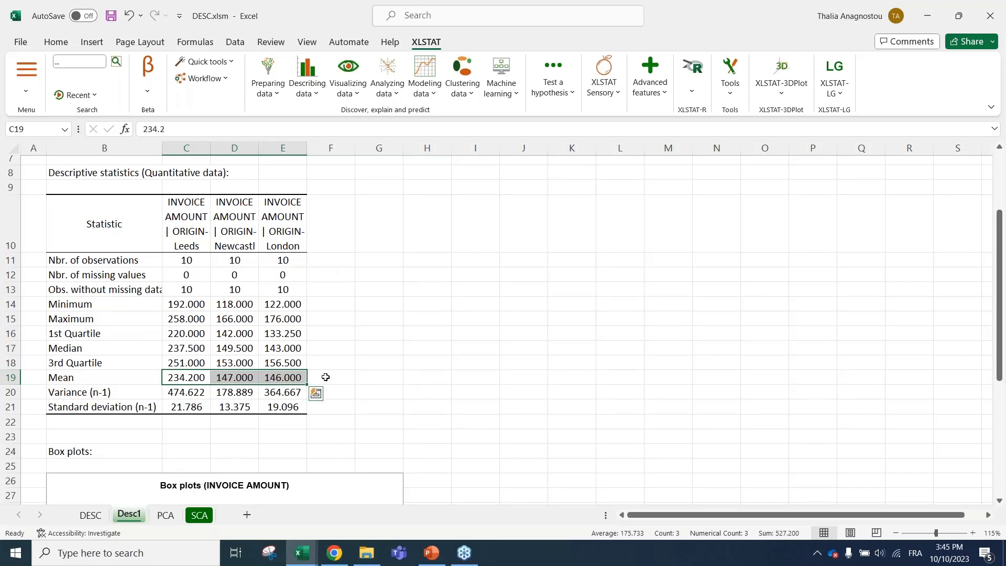
{"action": "scroll", "coordinate": [382, 355], "scroll_direction": "down", "scroll_amount": 1}
{"action": "scroll", "coordinate": [341, 295], "scroll_direction": "down", "scroll_amount": 4}
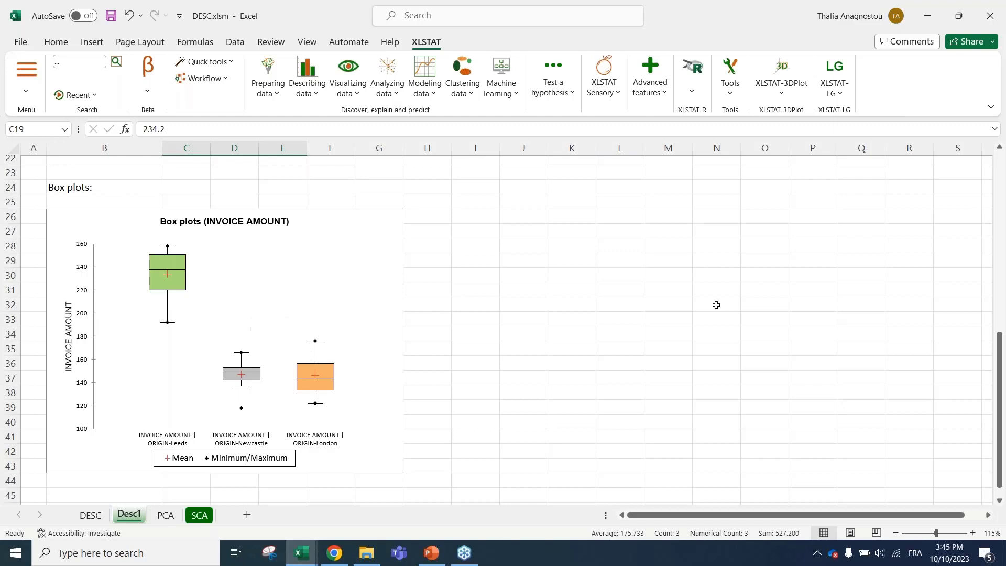
{"action": "scroll", "coordinate": [589, 338], "scroll_direction": "down", "scroll_amount": 1}
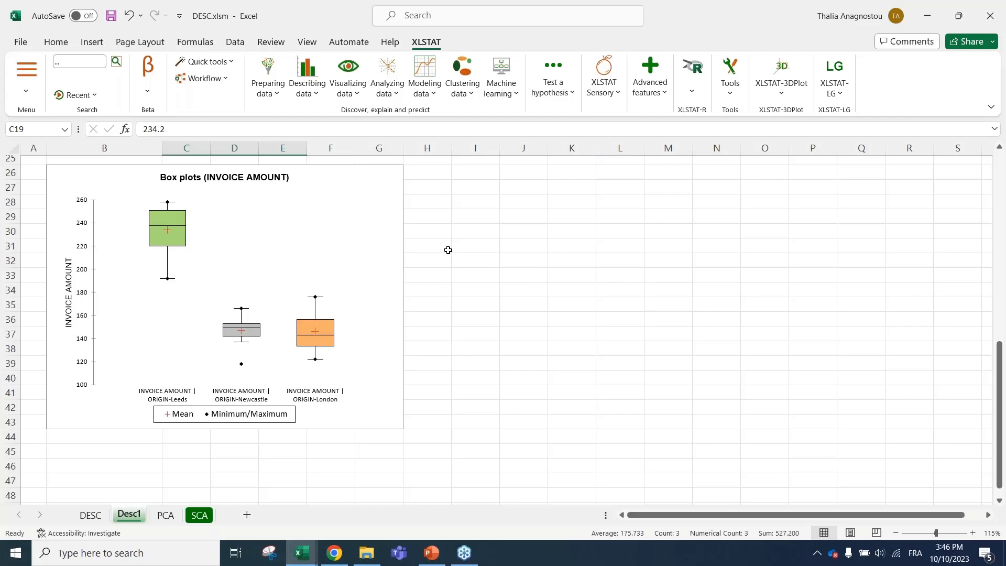
Step: Go back to the DESC sheet, switch to PowerPoint and present the Example 2: Analysis of Variance (ANOVA) slide
{"action": "left_click", "coordinate": [98, 521]}
{"action": "left_click", "coordinate": [436, 553]}
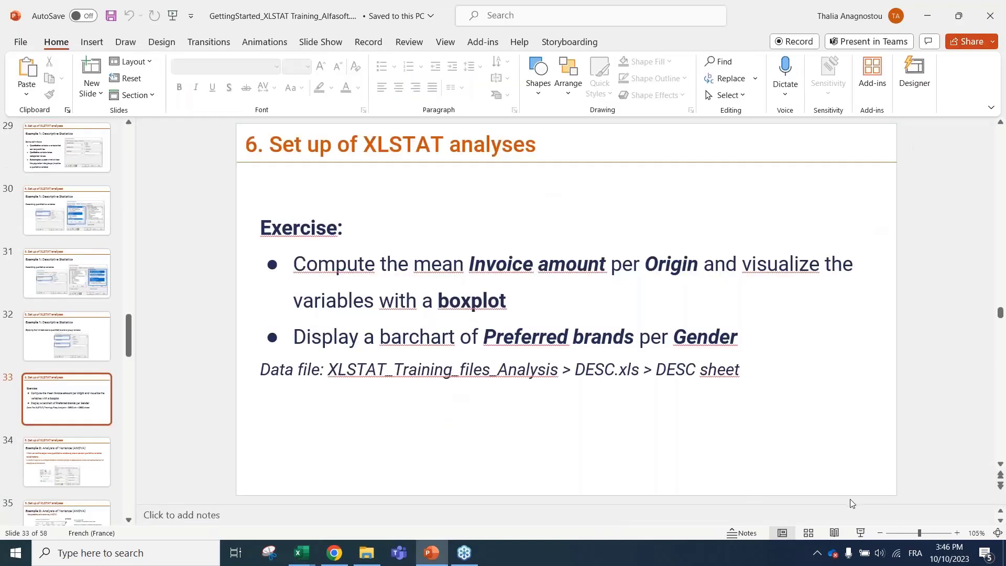
{"action": "left_click", "coordinate": [859, 531]}
{"action": "left_click", "coordinate": [859, 531]}
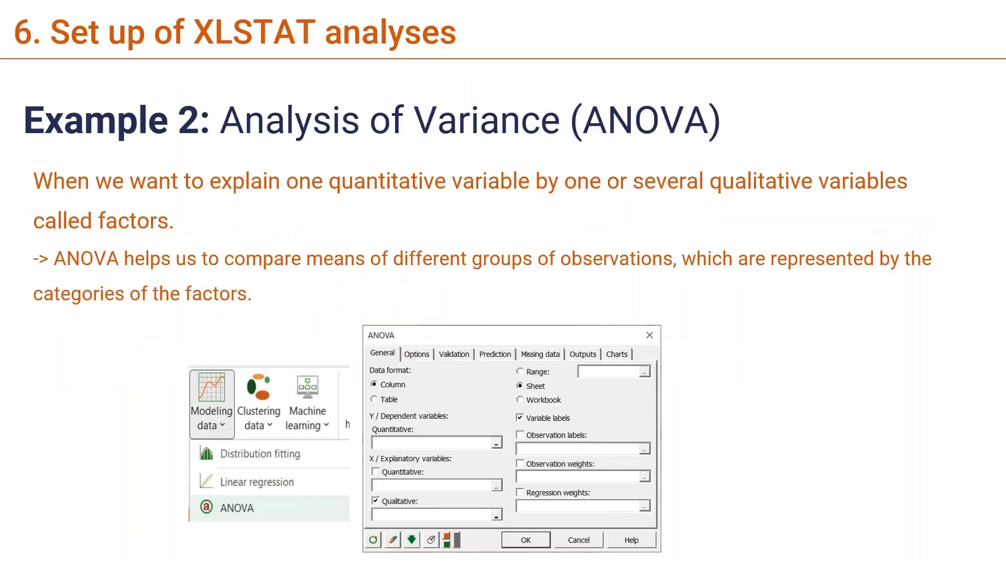
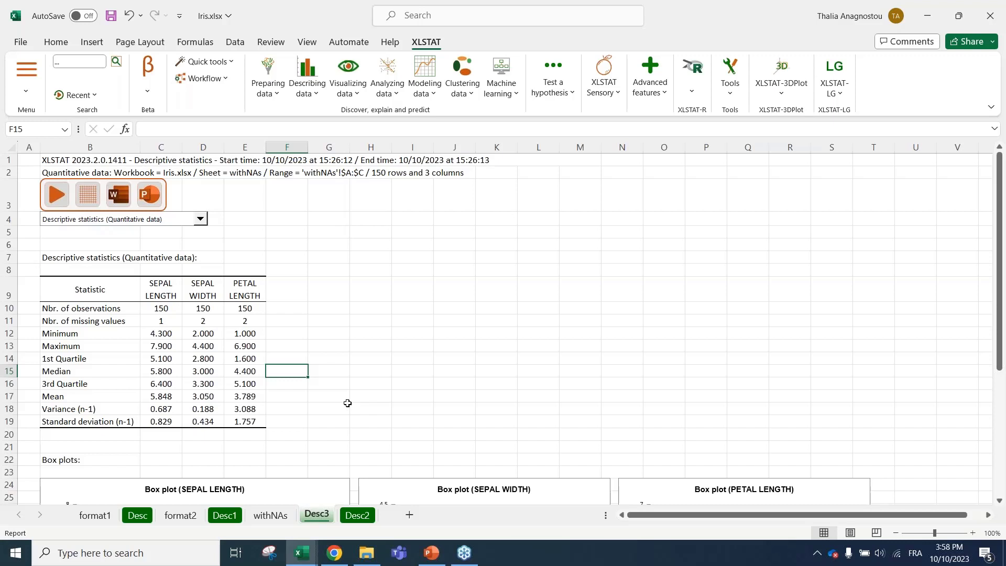
Step: Look through the XLSTAT-R functions, open the XLSTAT-R folder and select michaelismenten.xml in its curve_fitting subfolder
{"action": "left_click", "coordinate": [301, 201]}
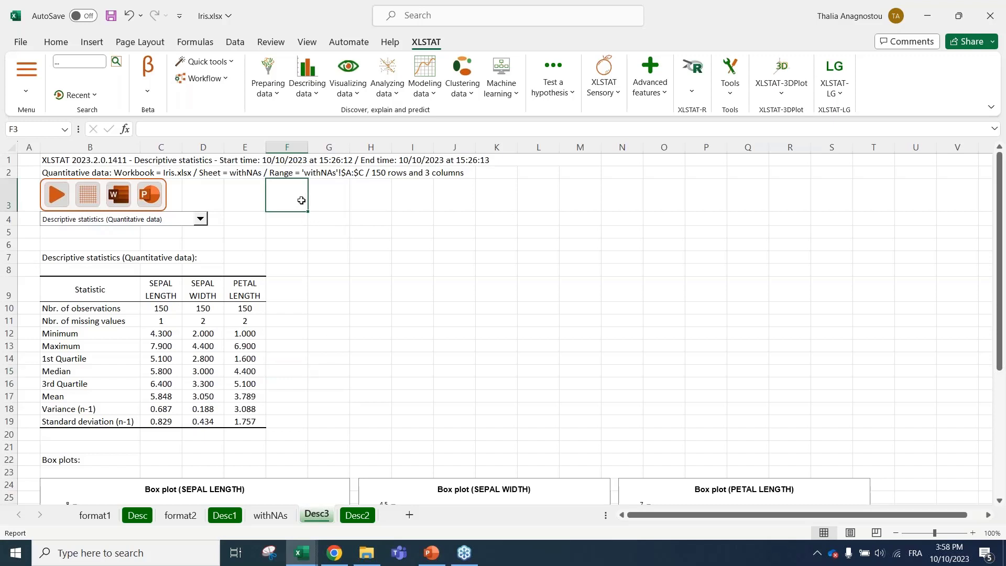
{"action": "left_click", "coordinate": [692, 93]}
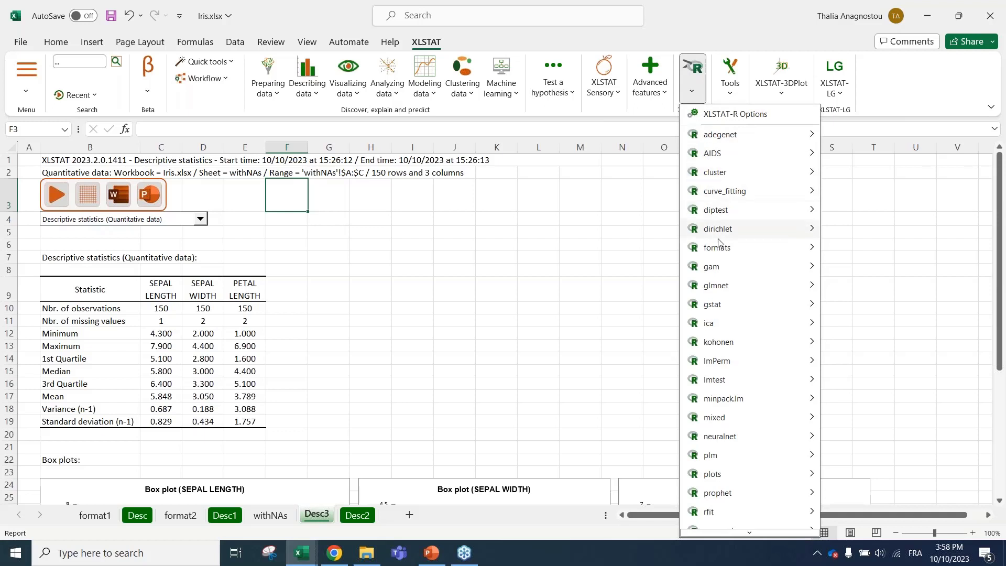
{"action": "mouse_move", "coordinate": [722, 252]}
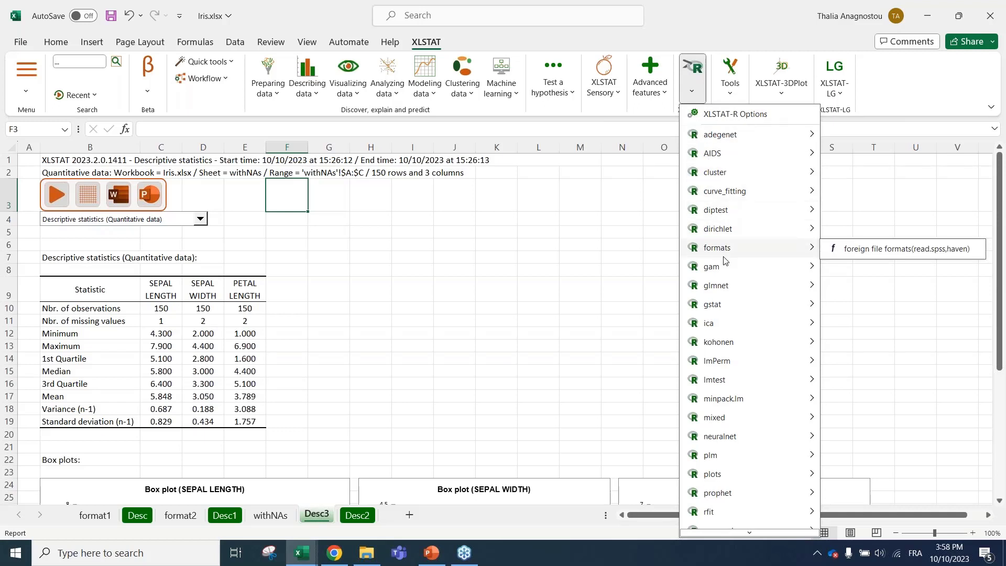
{"action": "scroll", "coordinate": [724, 260], "scroll_direction": "down", "scroll_amount": 5}
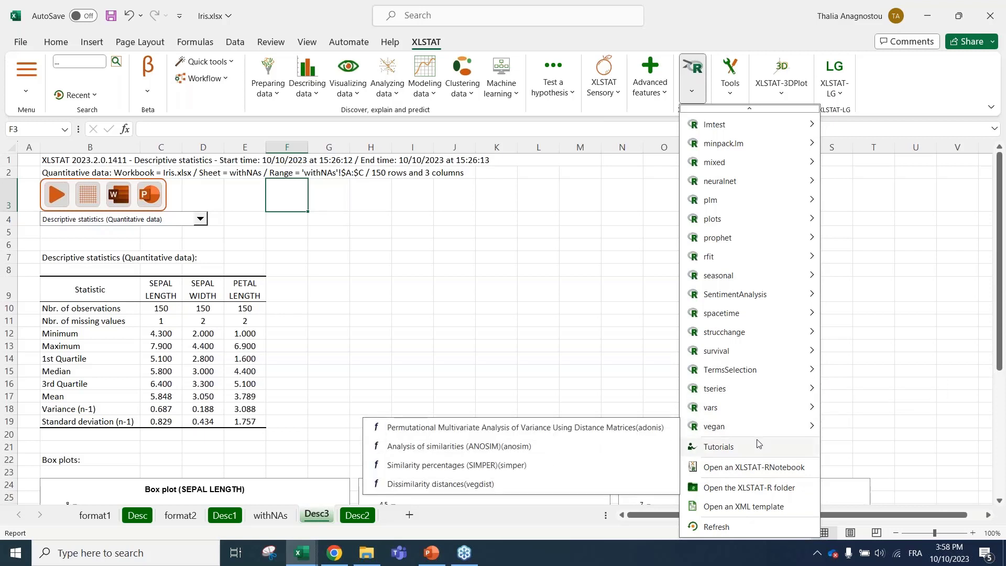
{"action": "left_click", "coordinate": [773, 494]}
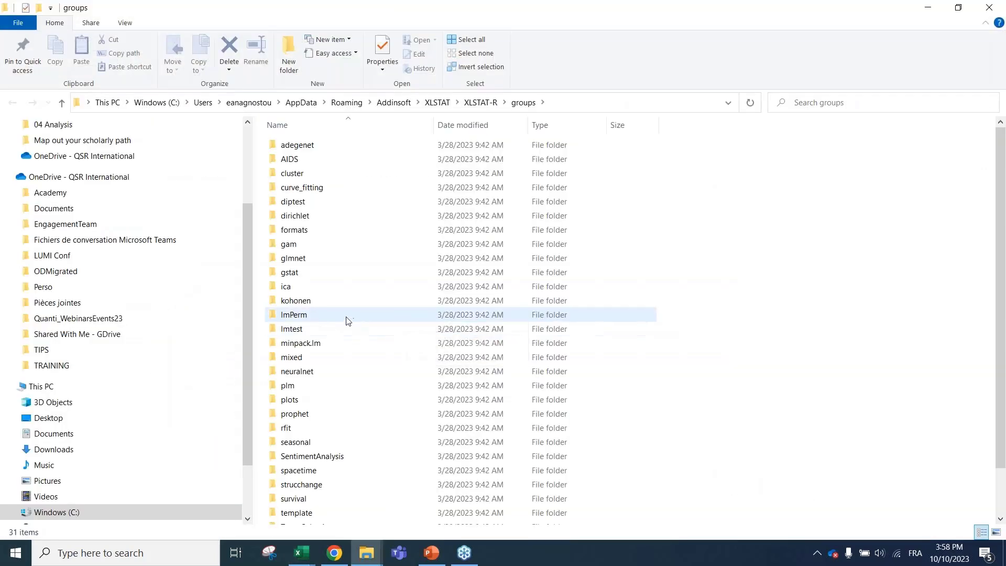
{"action": "double_click", "coordinate": [360, 188]}
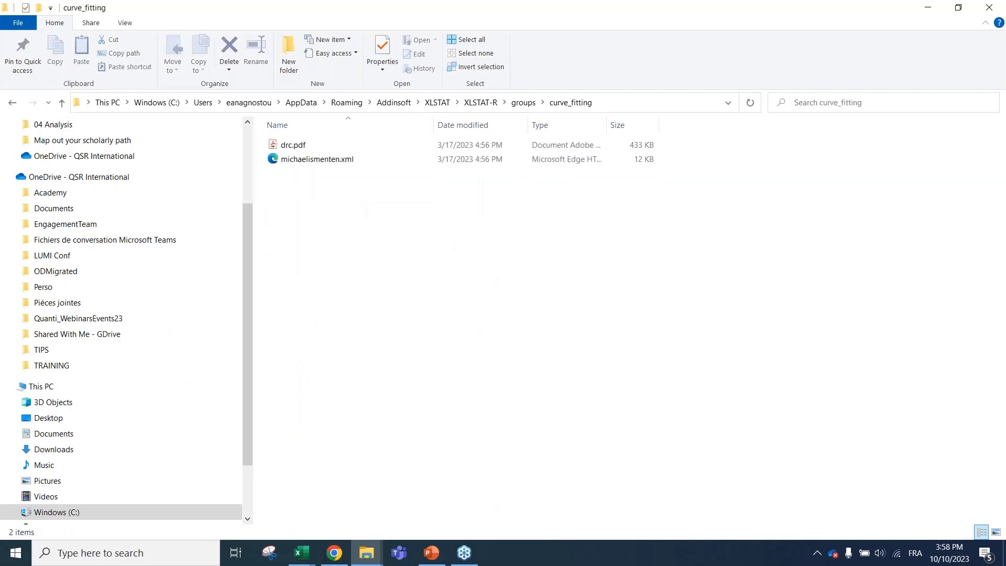
{"action": "left_click", "coordinate": [328, 167]}
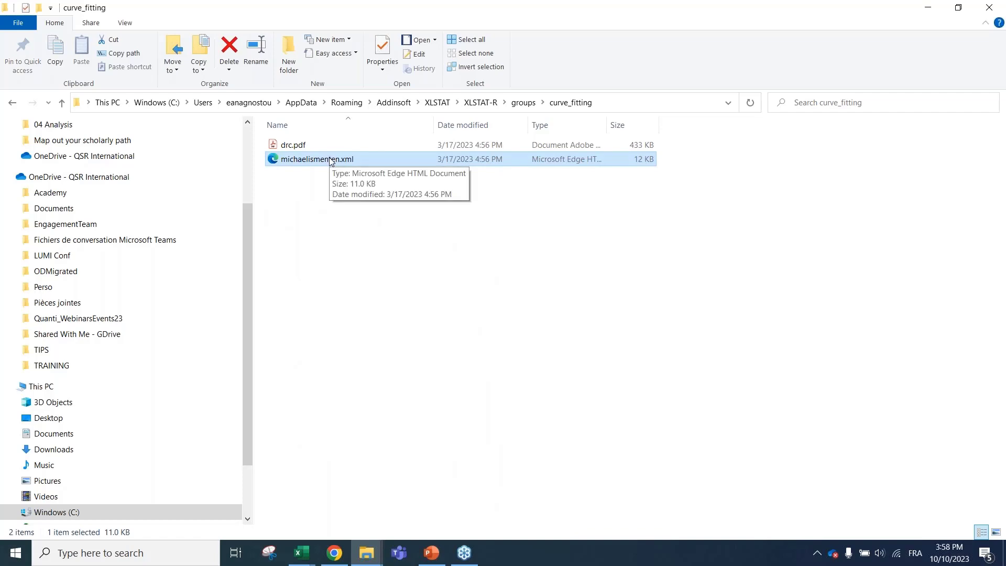
Step: Switch back to Excel and open the XLSTAT-R XML template
{"action": "key", "text": "alt+Tab"}
{"action": "left_click", "coordinate": [692, 94]}
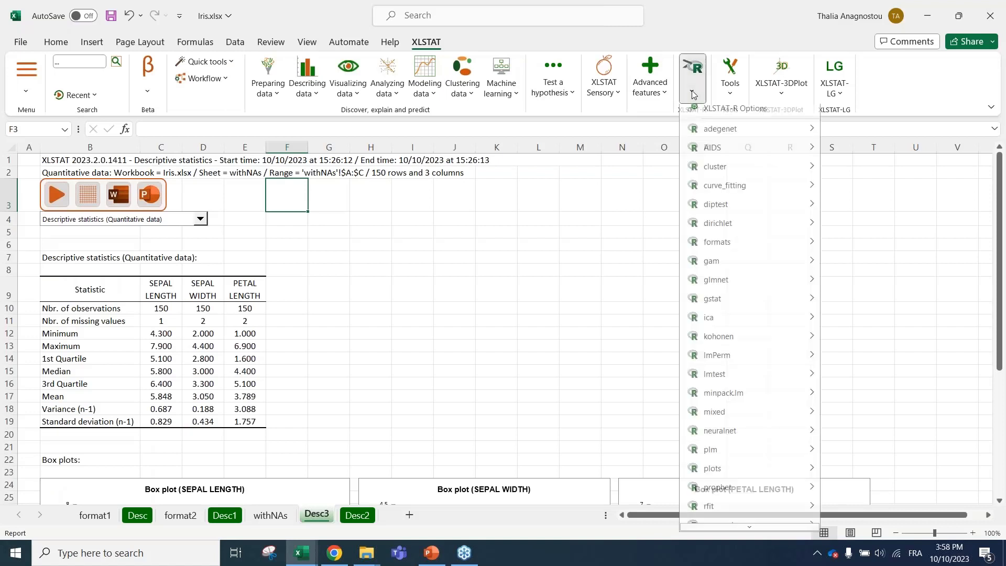
{"action": "scroll", "coordinate": [754, 388], "scroll_direction": "down", "scroll_amount": 5}
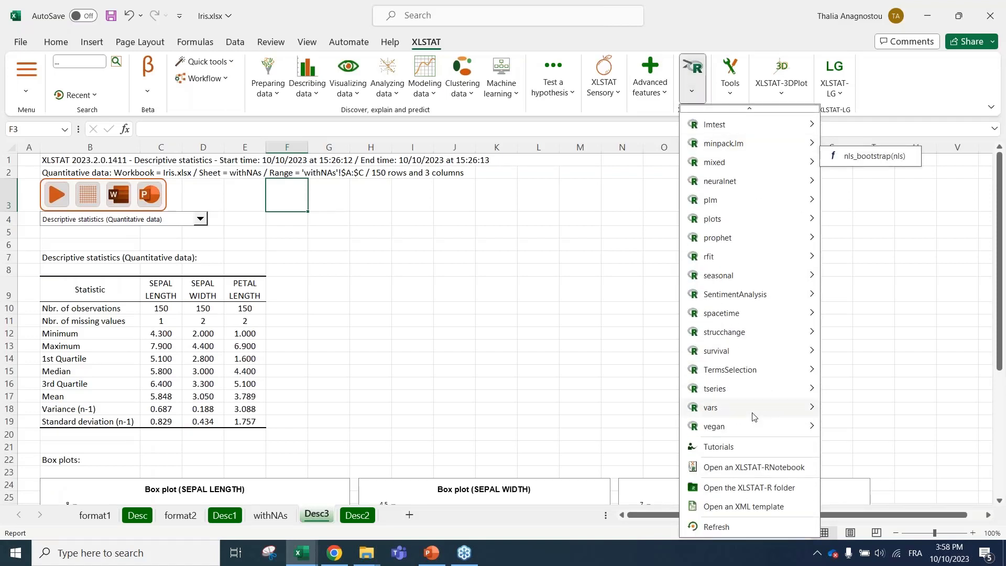
{"action": "left_click", "coordinate": [752, 511]}
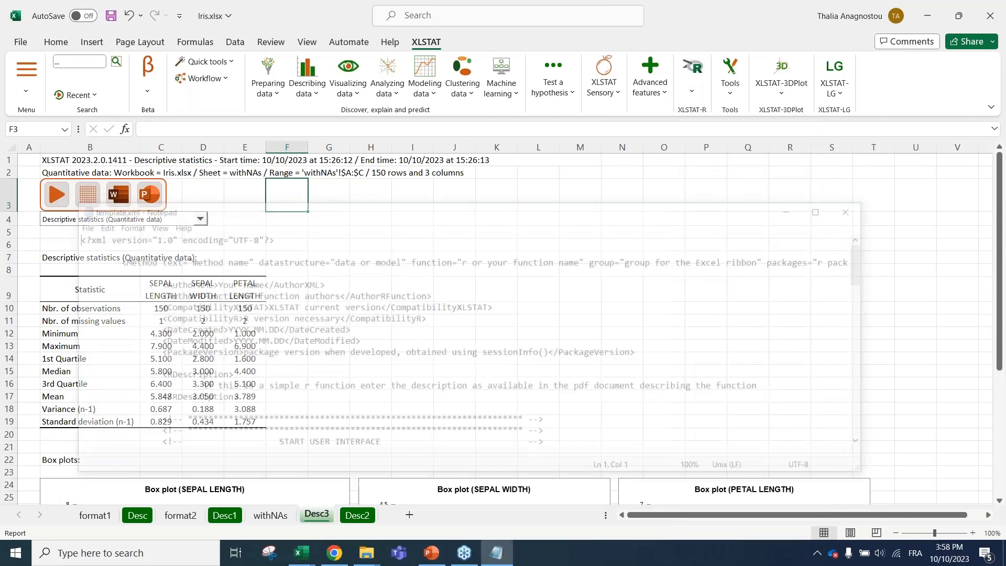
Step: Examine the user interface and results sections of template.xml, and highlight its R code section
{"action": "scroll", "coordinate": [330, 318], "scroll_direction": "down", "scroll_amount": 2}
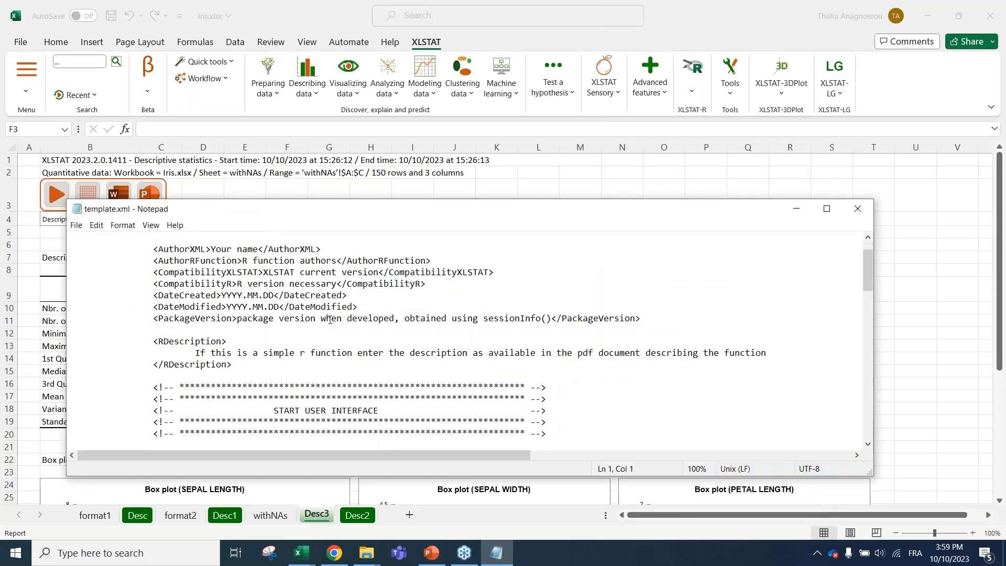
{"action": "scroll", "coordinate": [330, 318], "scroll_direction": "down", "scroll_amount": 2}
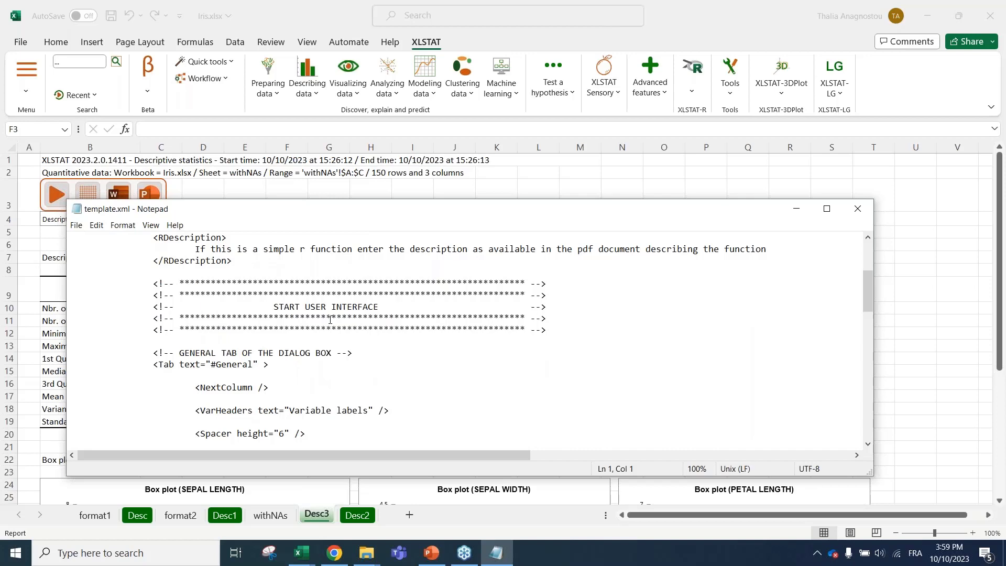
{"action": "scroll", "coordinate": [330, 319], "scroll_direction": "down", "scroll_amount": 4}
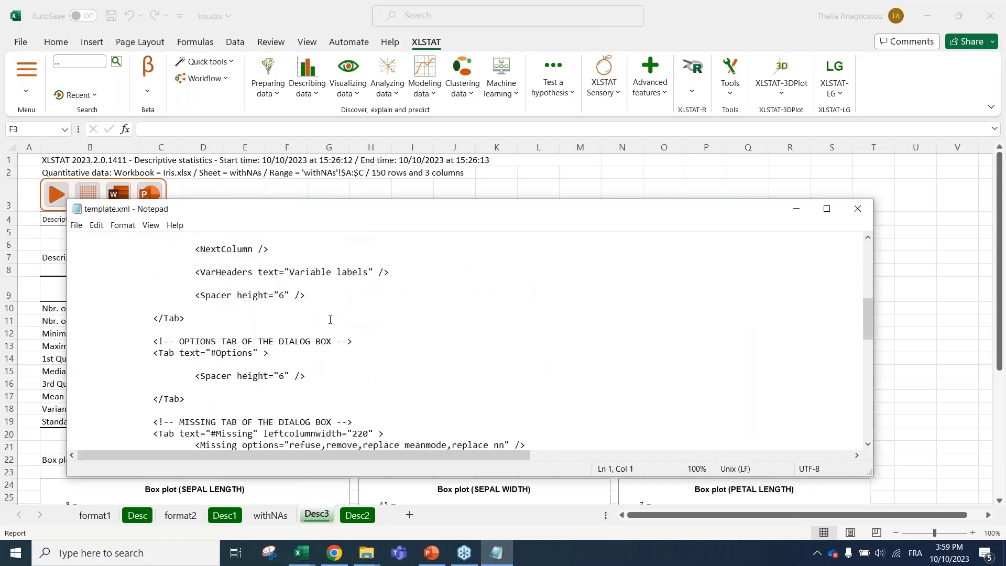
{"action": "scroll", "coordinate": [330, 319], "scroll_direction": "down", "scroll_amount": 3}
{"action": "scroll", "coordinate": [295, 358], "scroll_direction": "down", "scroll_amount": 6}
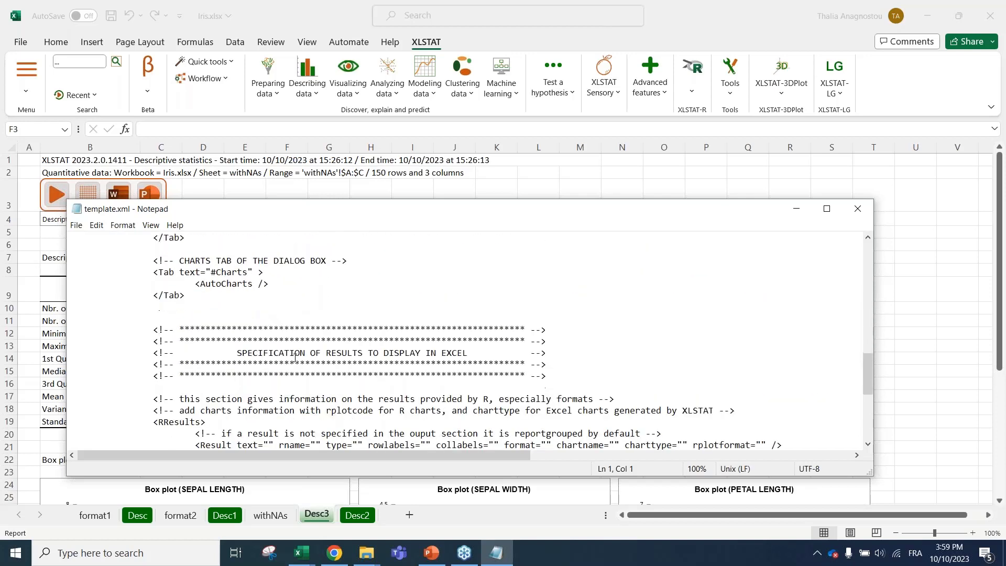
{"action": "scroll", "coordinate": [295, 358], "scroll_direction": "up", "scroll_amount": 1}
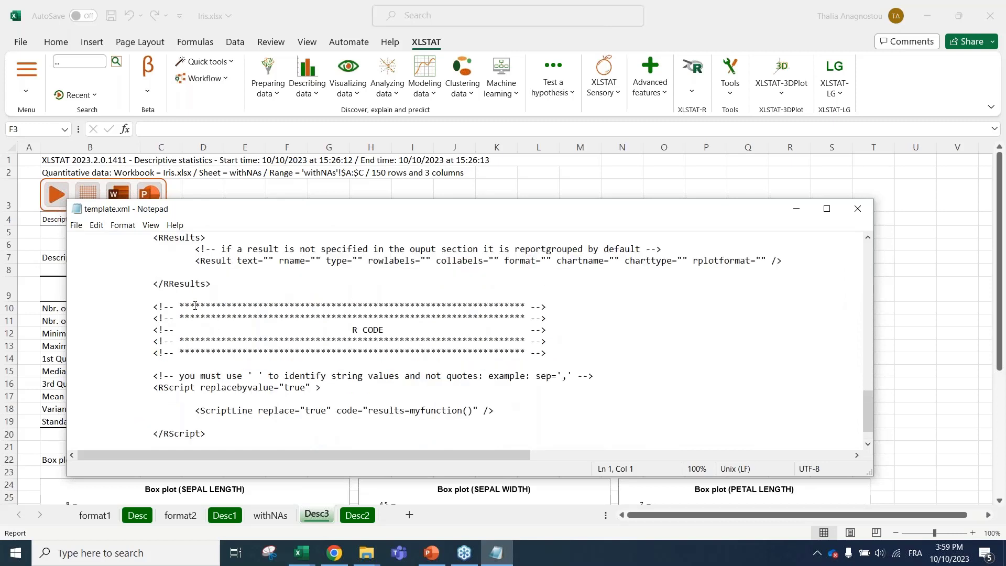
{"action": "left_click_drag", "start_coordinate": [195, 306], "coordinate": [427, 415]}
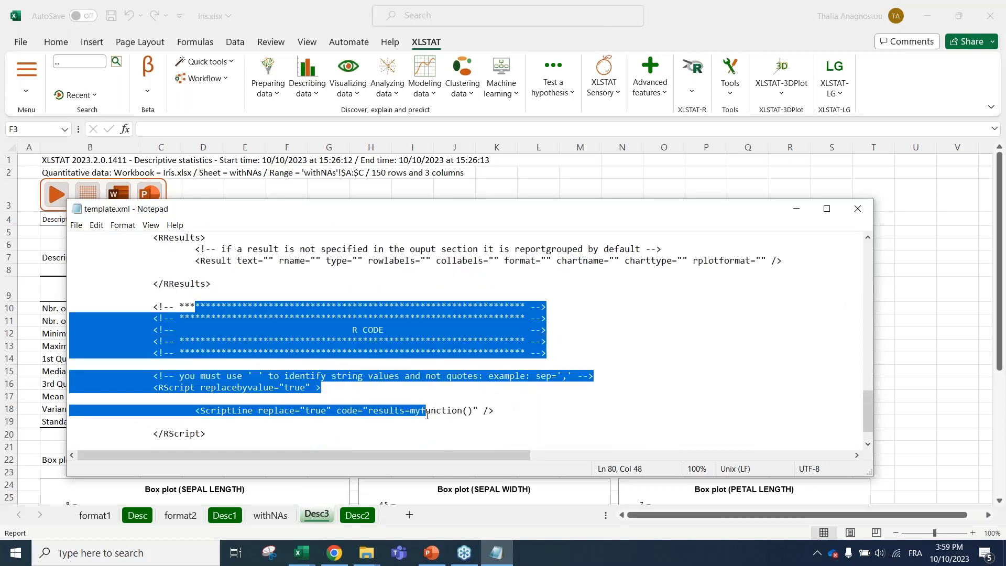
Step: Close template.xml and return to the XLSTAT-R groups folder in File Explorer
{"action": "left_click", "coordinate": [869, 216]}
{"action": "key", "text": "alt+Tab"}
{"action": "key", "text": "alt+Up"}
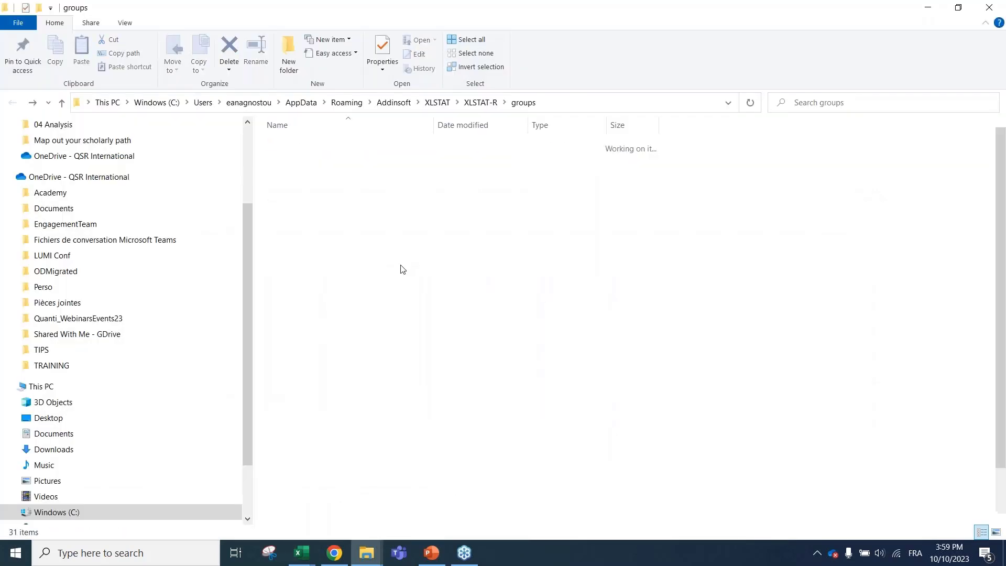
Step: Create a folder named NEW inside the XLSTAT-R groups folder and open it
{"action": "left_click", "coordinate": [289, 52]}
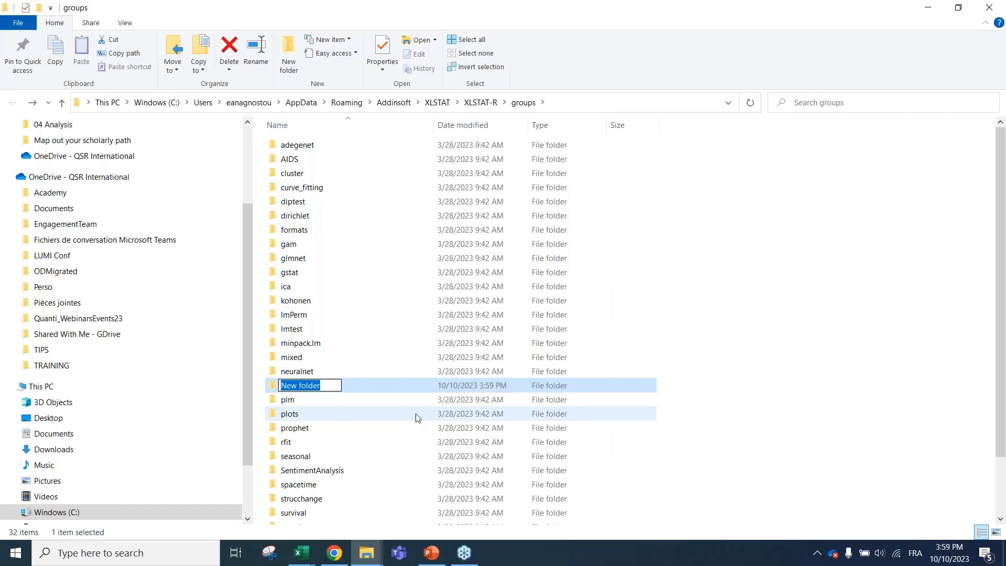
{"action": "type", "text": "NEW"}
{"action": "key", "text": "Return"}
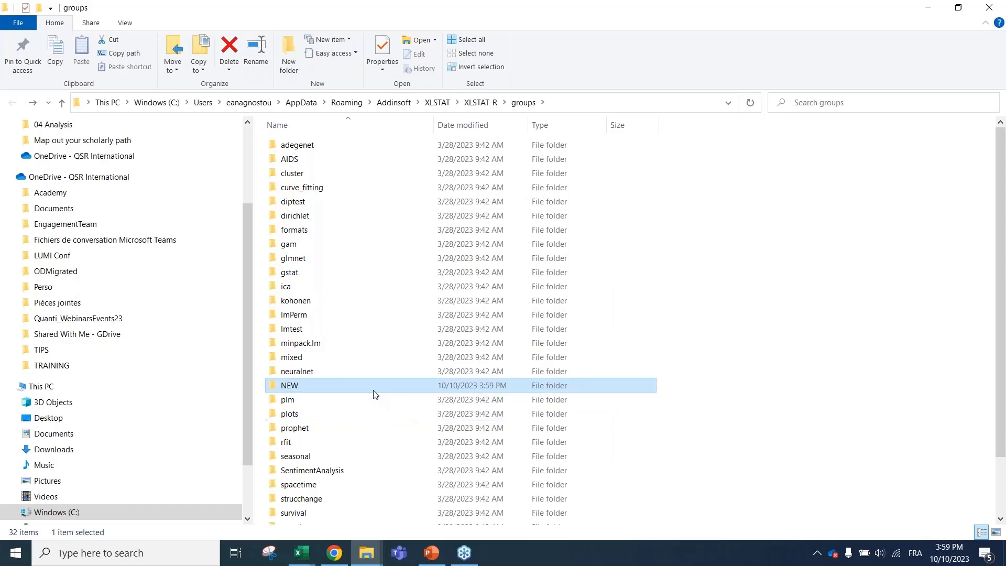
{"action": "double_click", "coordinate": [369, 388]}
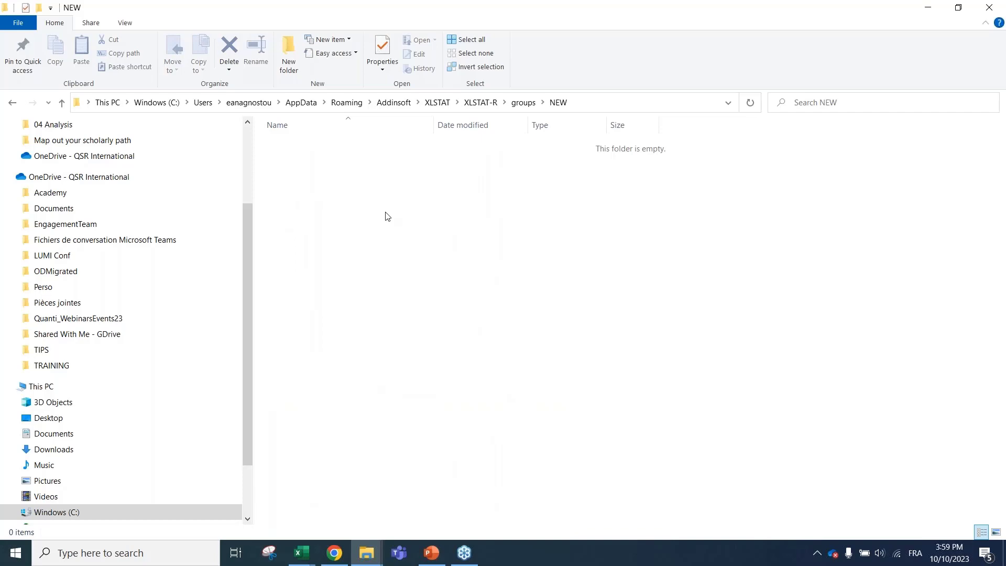
Step: Switch back to Excel and look through the XLSTAT-R function groups, including TermsSelection
{"action": "key", "text": "alt+Tab"}
{"action": "left_click", "coordinate": [692, 76]}
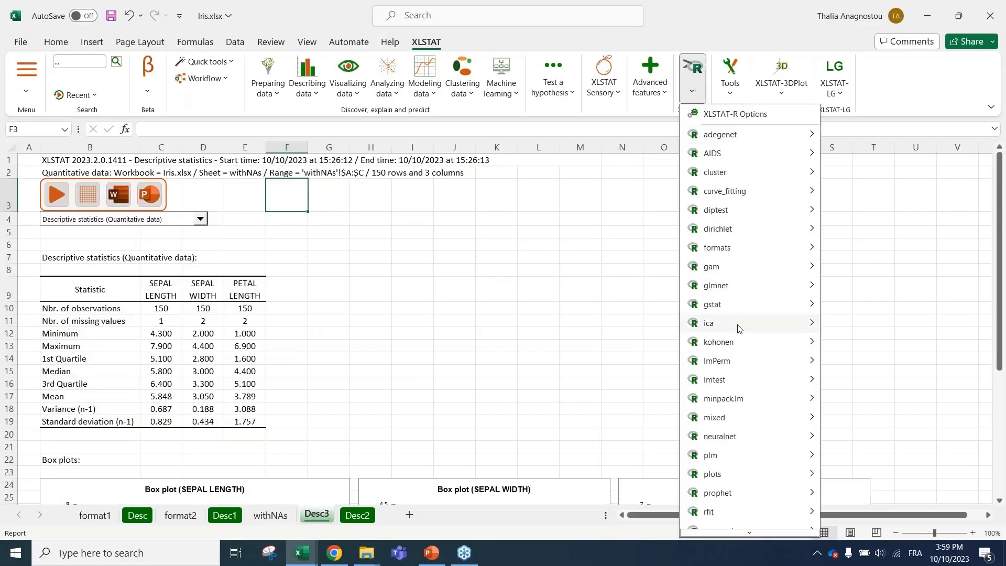
{"action": "scroll", "coordinate": [738, 329], "scroll_direction": "down", "scroll_amount": 5}
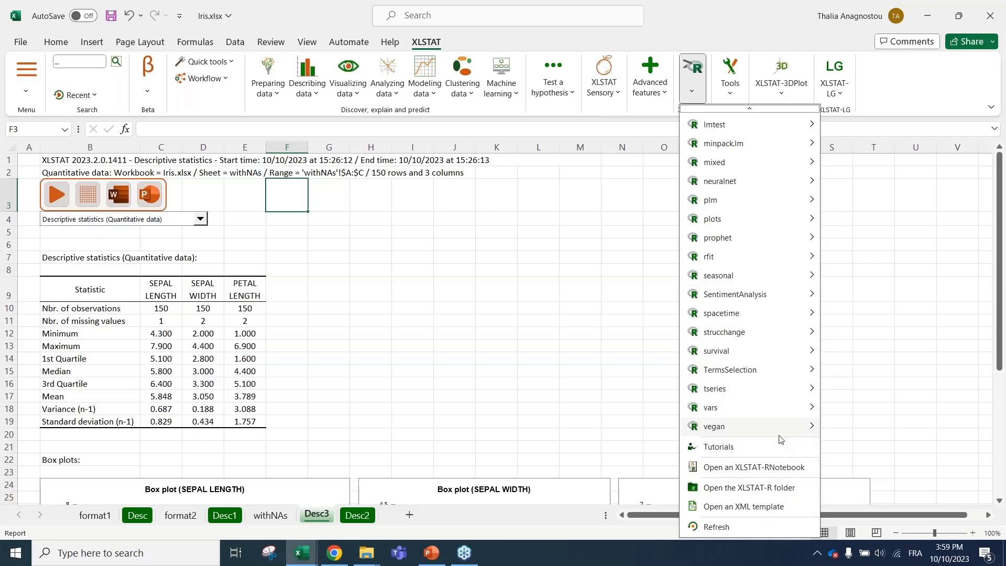
{"action": "mouse_move", "coordinate": [779, 436]}
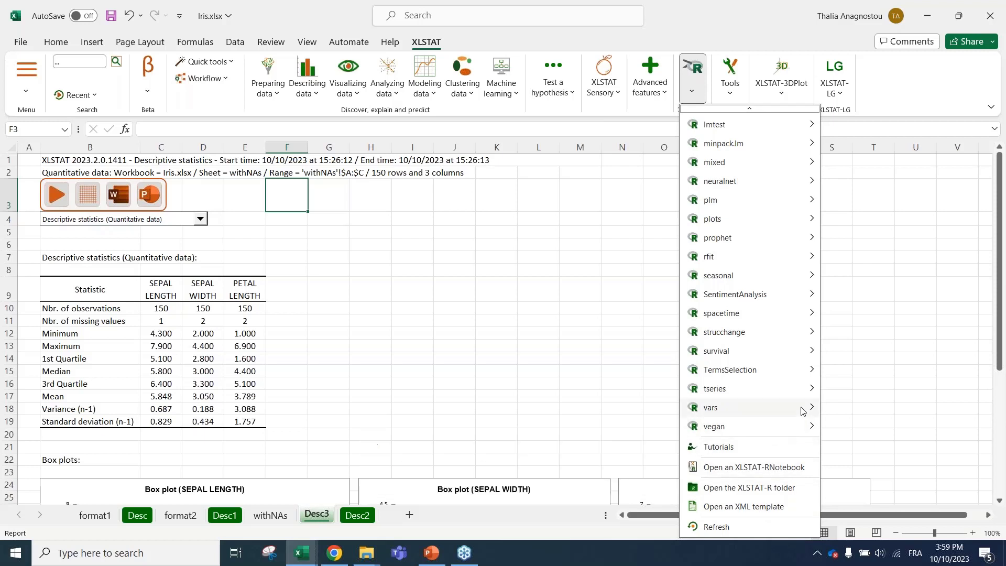
{"action": "mouse_move", "coordinate": [804, 380]}
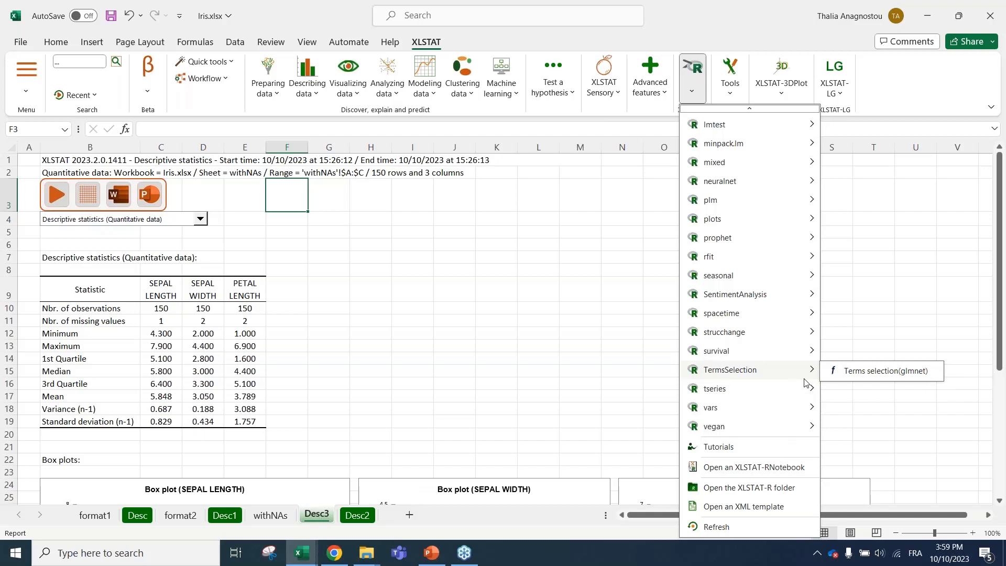
Step: Open the form for contacting the XLSTAT support team and close it without sending anything
{"action": "left_click", "coordinate": [23, 78]}
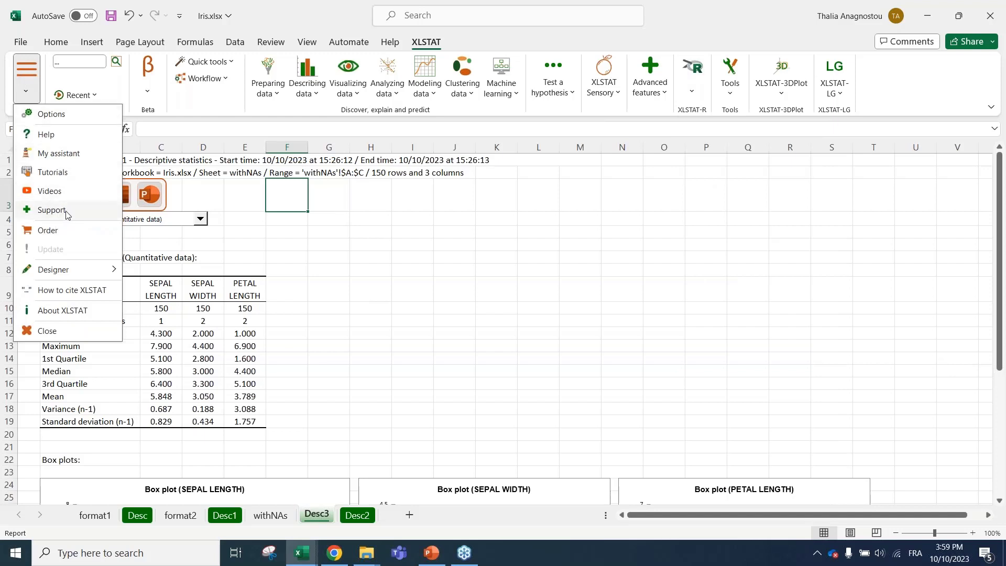
{"action": "left_click", "coordinate": [52, 210]}
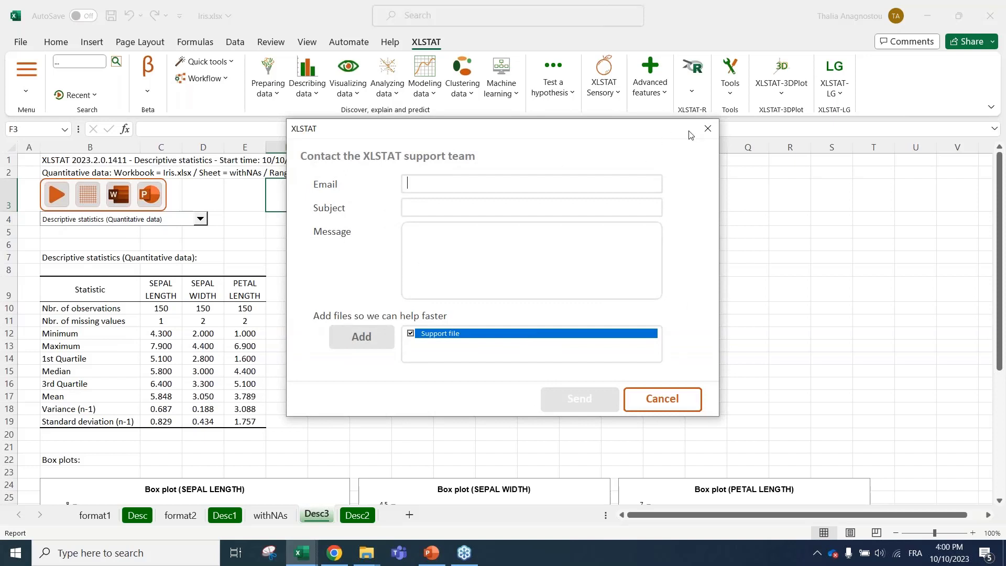
{"action": "left_click", "coordinate": [707, 129]}
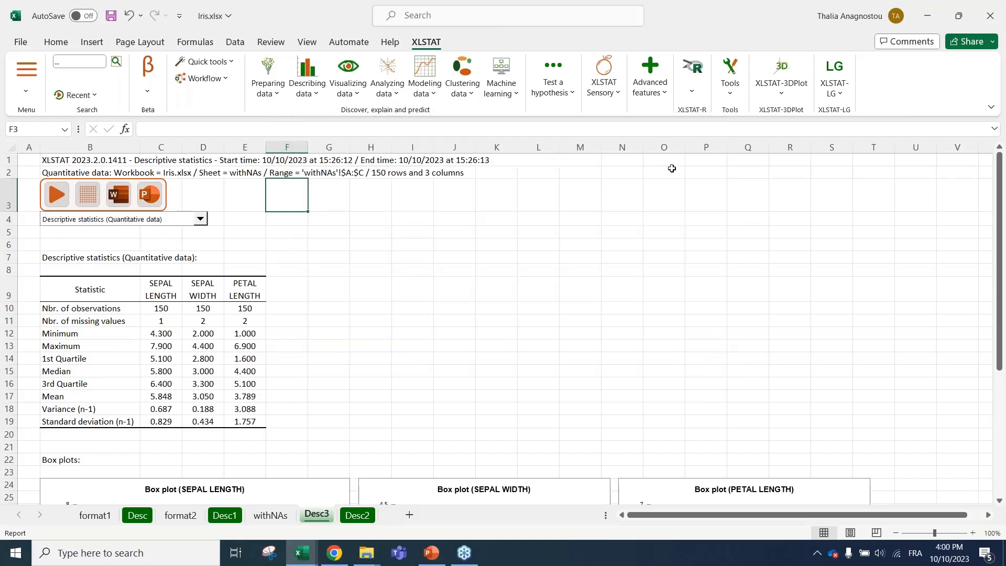
Step: Review the XLSTAT-R function groups from adegenet to vegan, including the ica group's function
{"action": "left_click", "coordinate": [691, 78]}
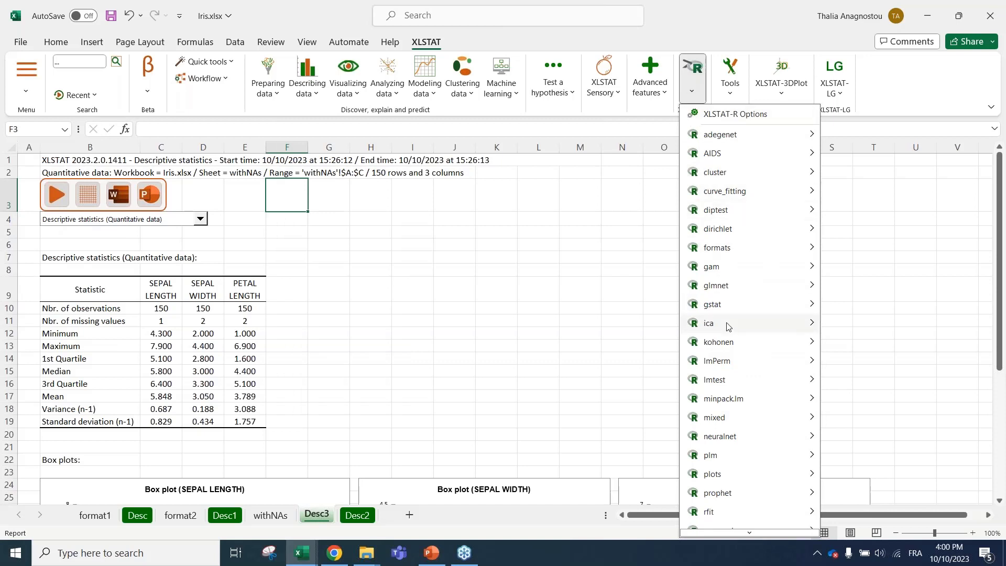
{"action": "mouse_move", "coordinate": [726, 322]}
{"action": "scroll", "coordinate": [727, 321], "scroll_direction": "down", "scroll_amount": 3}
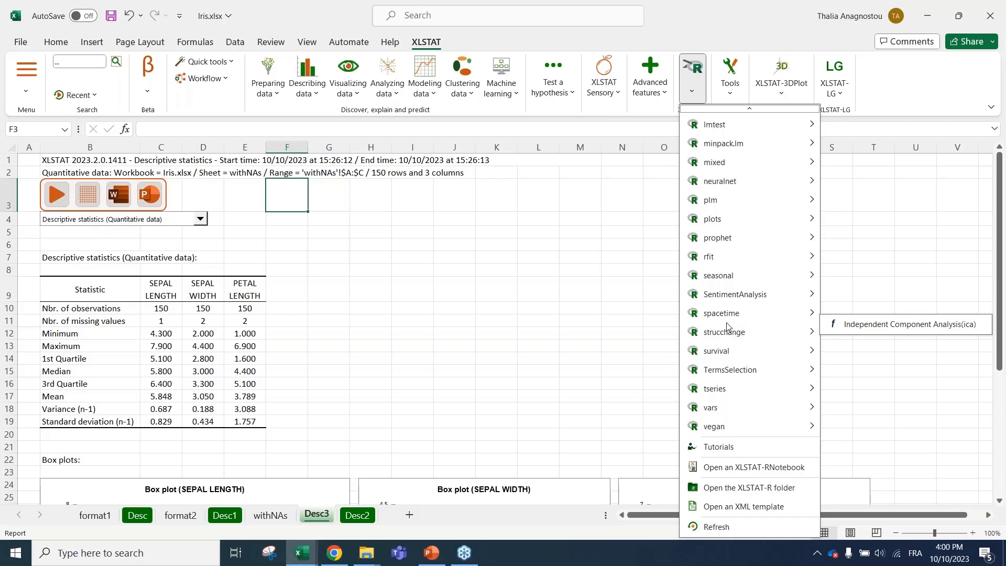
Step: Set the XLSTAT user interface language to Deutsch in the general options, save the change and close the options
{"action": "left_click", "coordinate": [31, 73]}
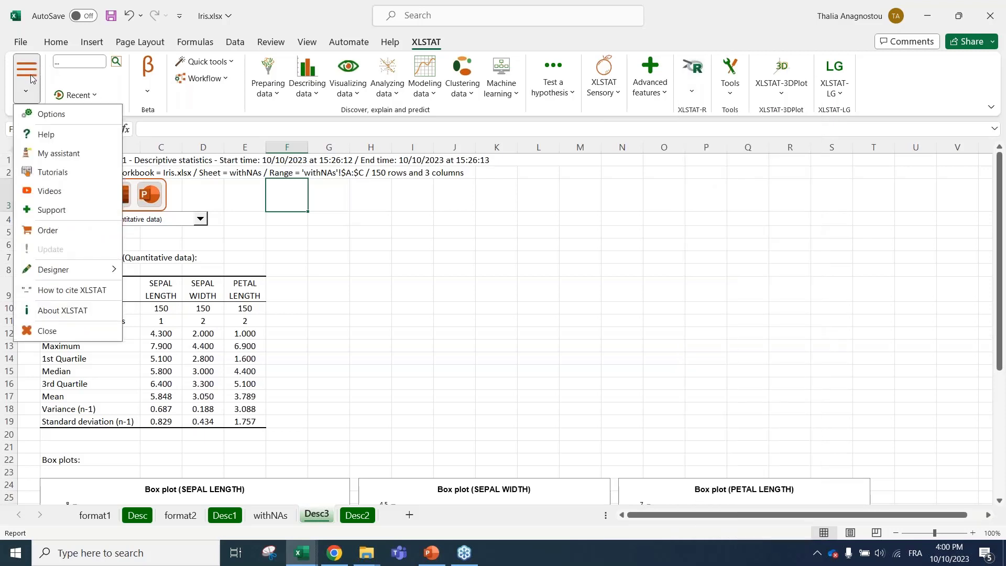
{"action": "left_click", "coordinate": [46, 118]}
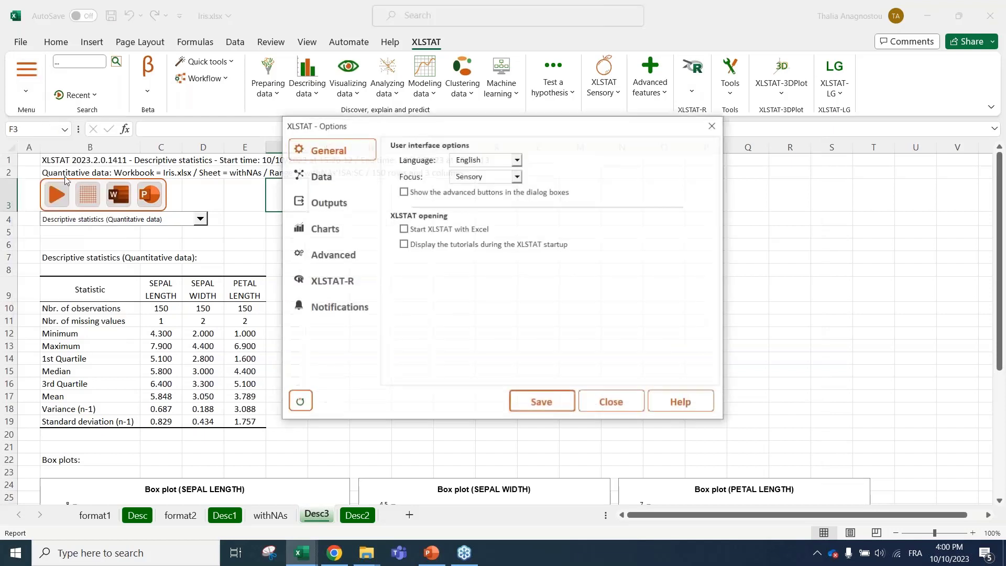
{"action": "left_click", "coordinate": [486, 160]}
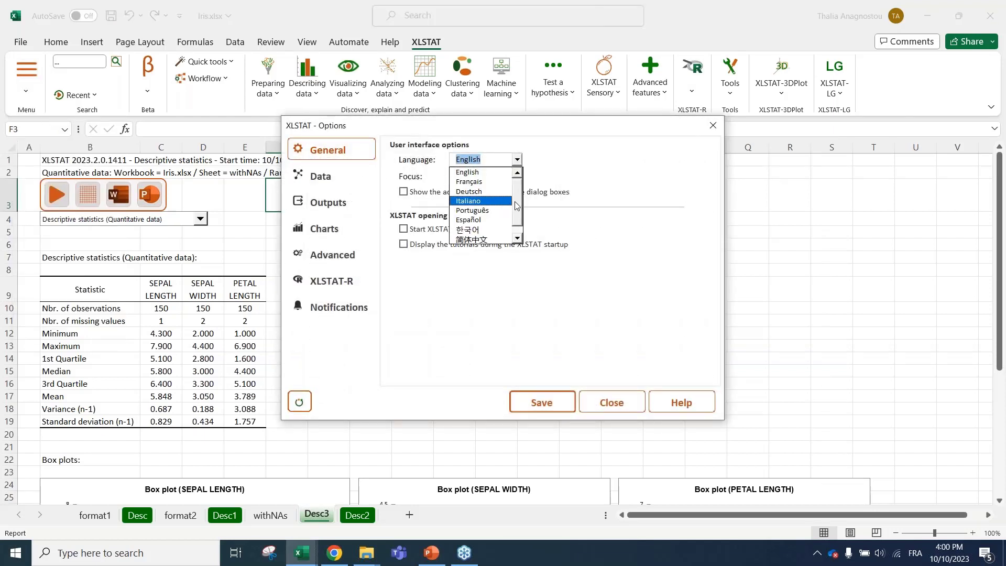
{"action": "scroll", "coordinate": [517, 223], "scroll_direction": "down", "scroll_amount": 1}
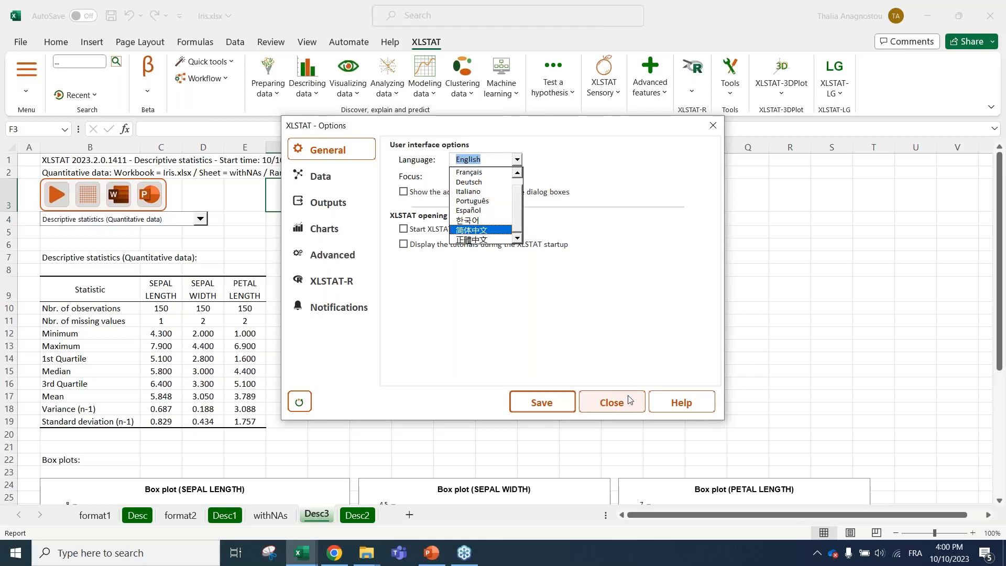
{"action": "left_click", "coordinate": [489, 181]}
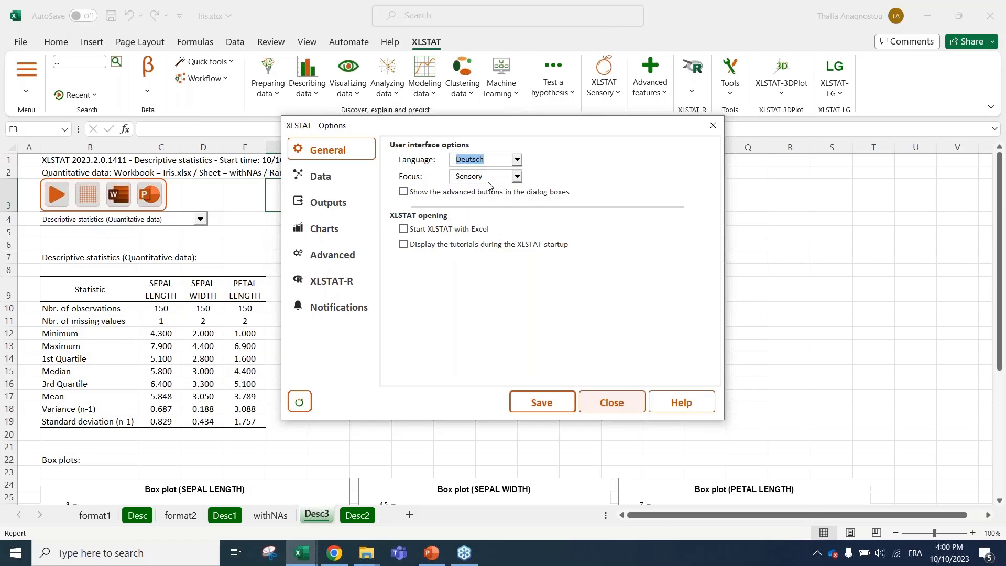
{"action": "left_click", "coordinate": [541, 402]}
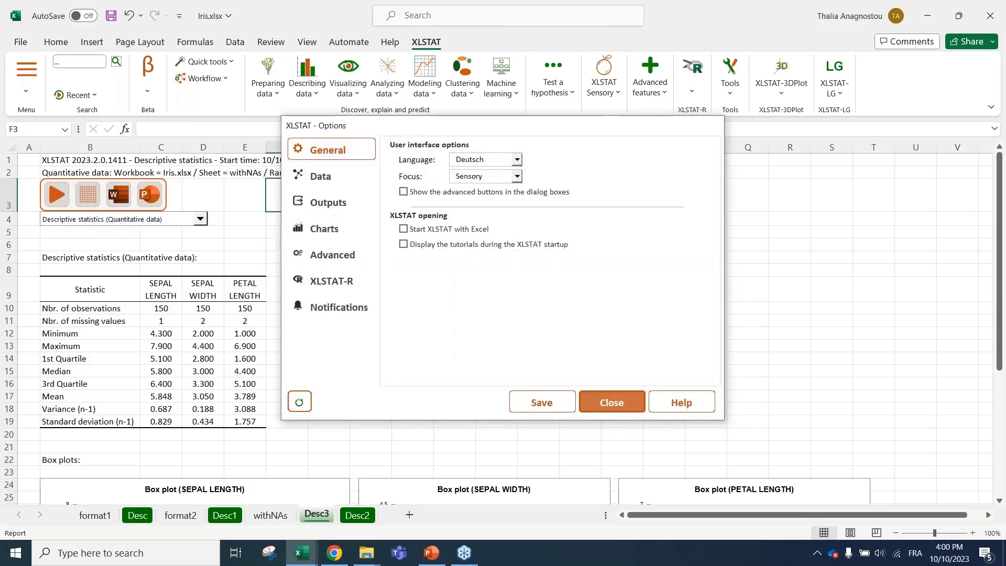
{"action": "left_click", "coordinate": [610, 402]}
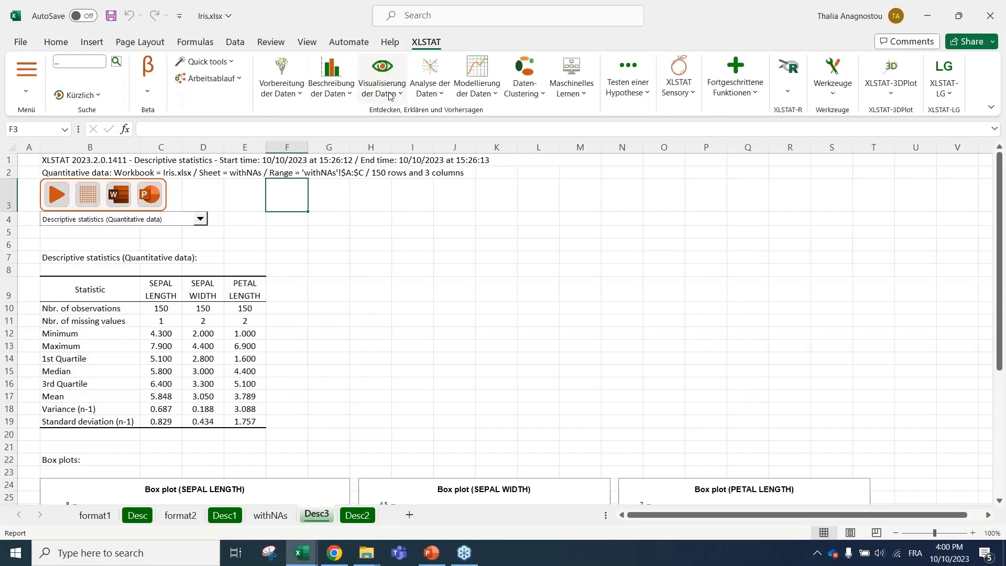
Step: Look through the German lists of data visualization and data description functions, and switch to the PowerPoint presentation
{"action": "left_click", "coordinate": [389, 94]}
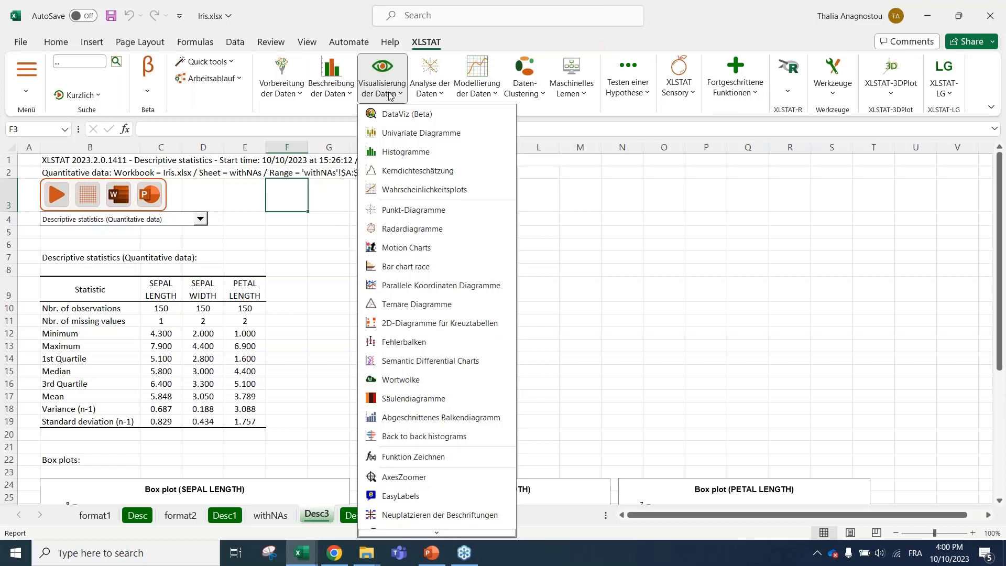
{"action": "left_click", "coordinate": [344, 86]}
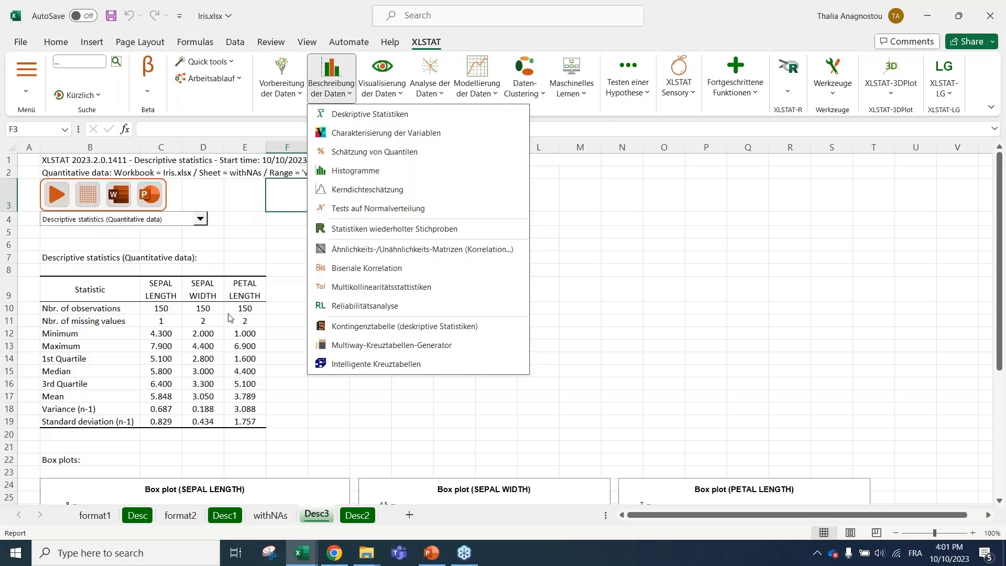
{"action": "left_click", "coordinate": [431, 553]}
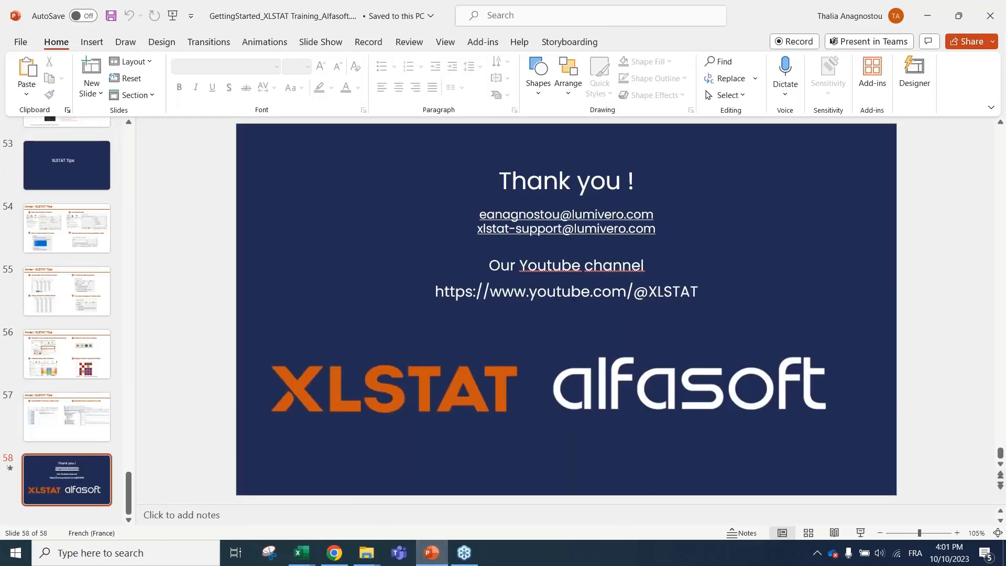